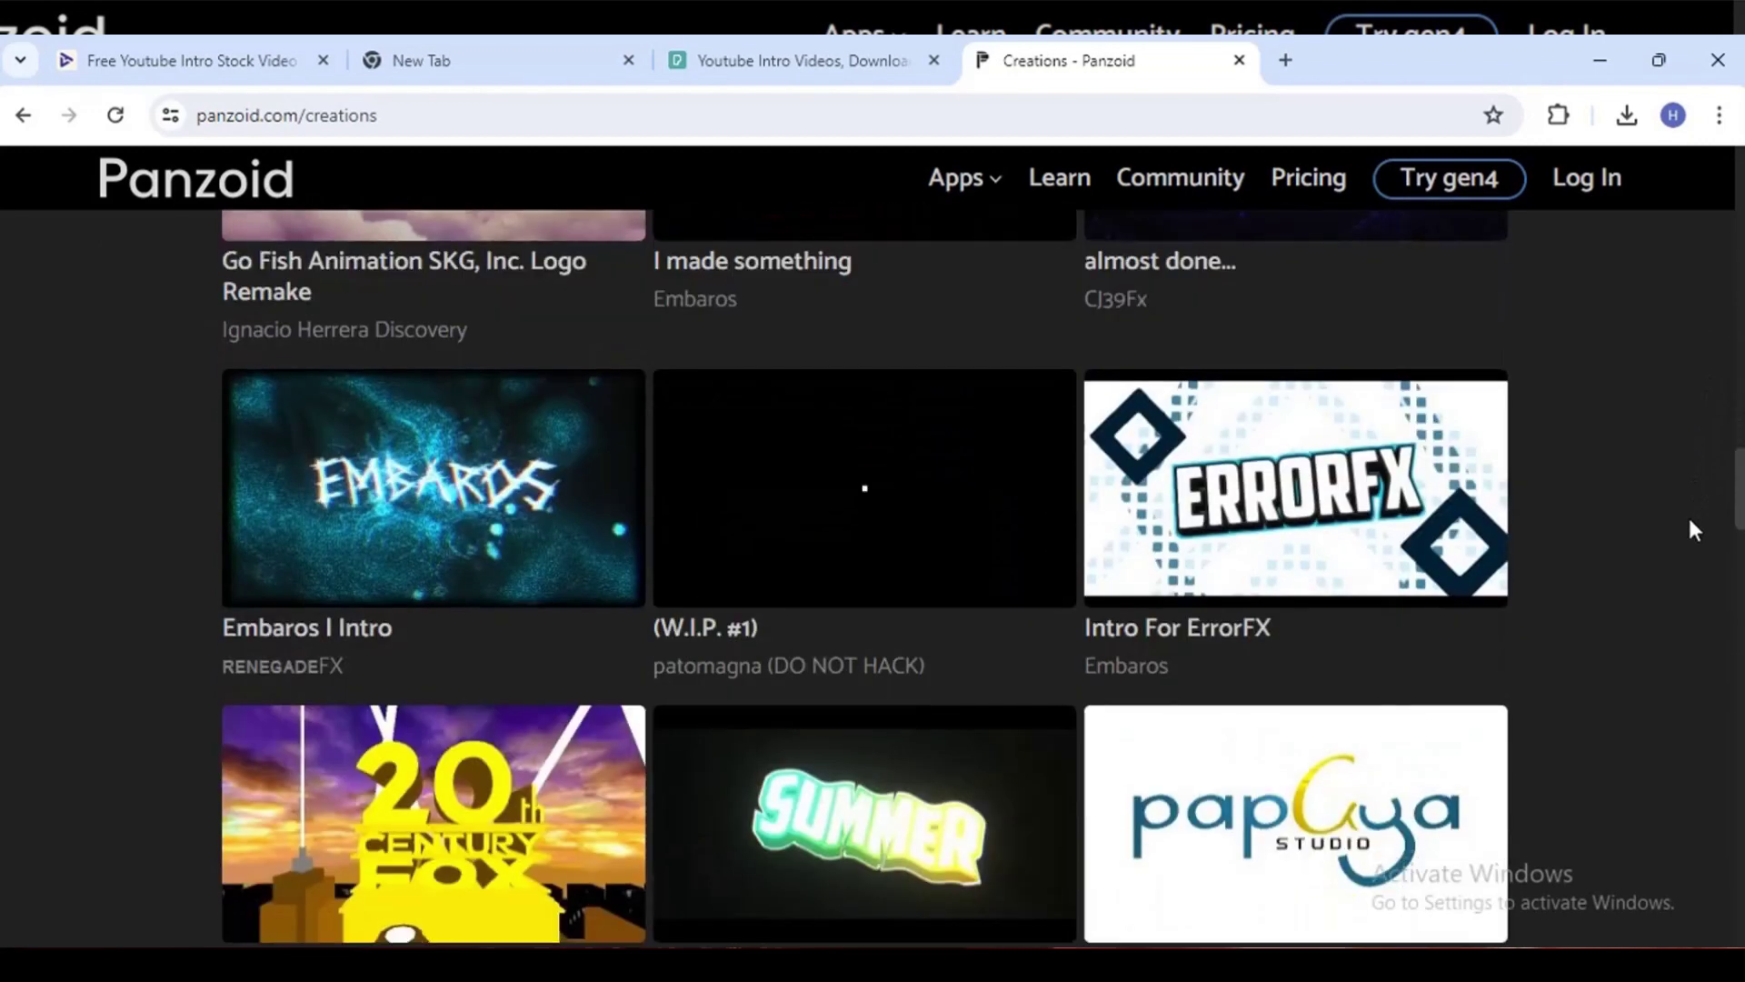
Browse the Panzoid creations gallery to examine the available intro templates
scroll(1688, 536, "down", 5)
scroll(1677, 556, "up", 7)
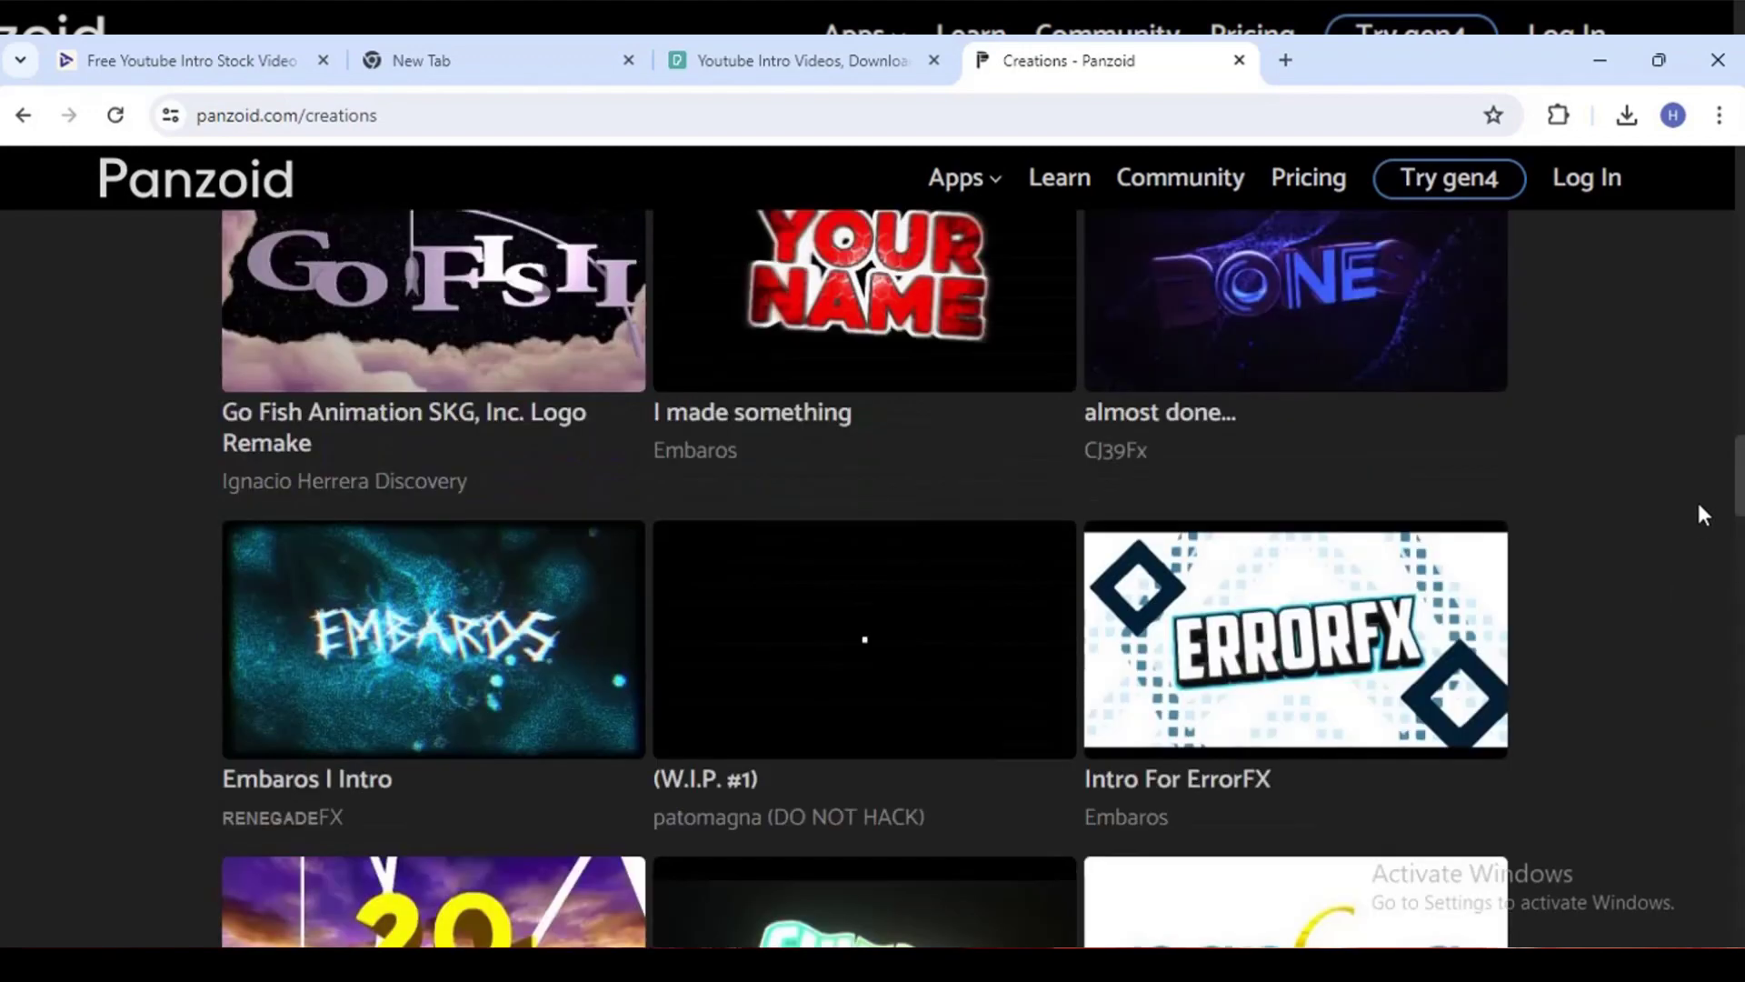
scroll(1699, 545, "down", 12)
scroll(1690, 581, "up", 12)
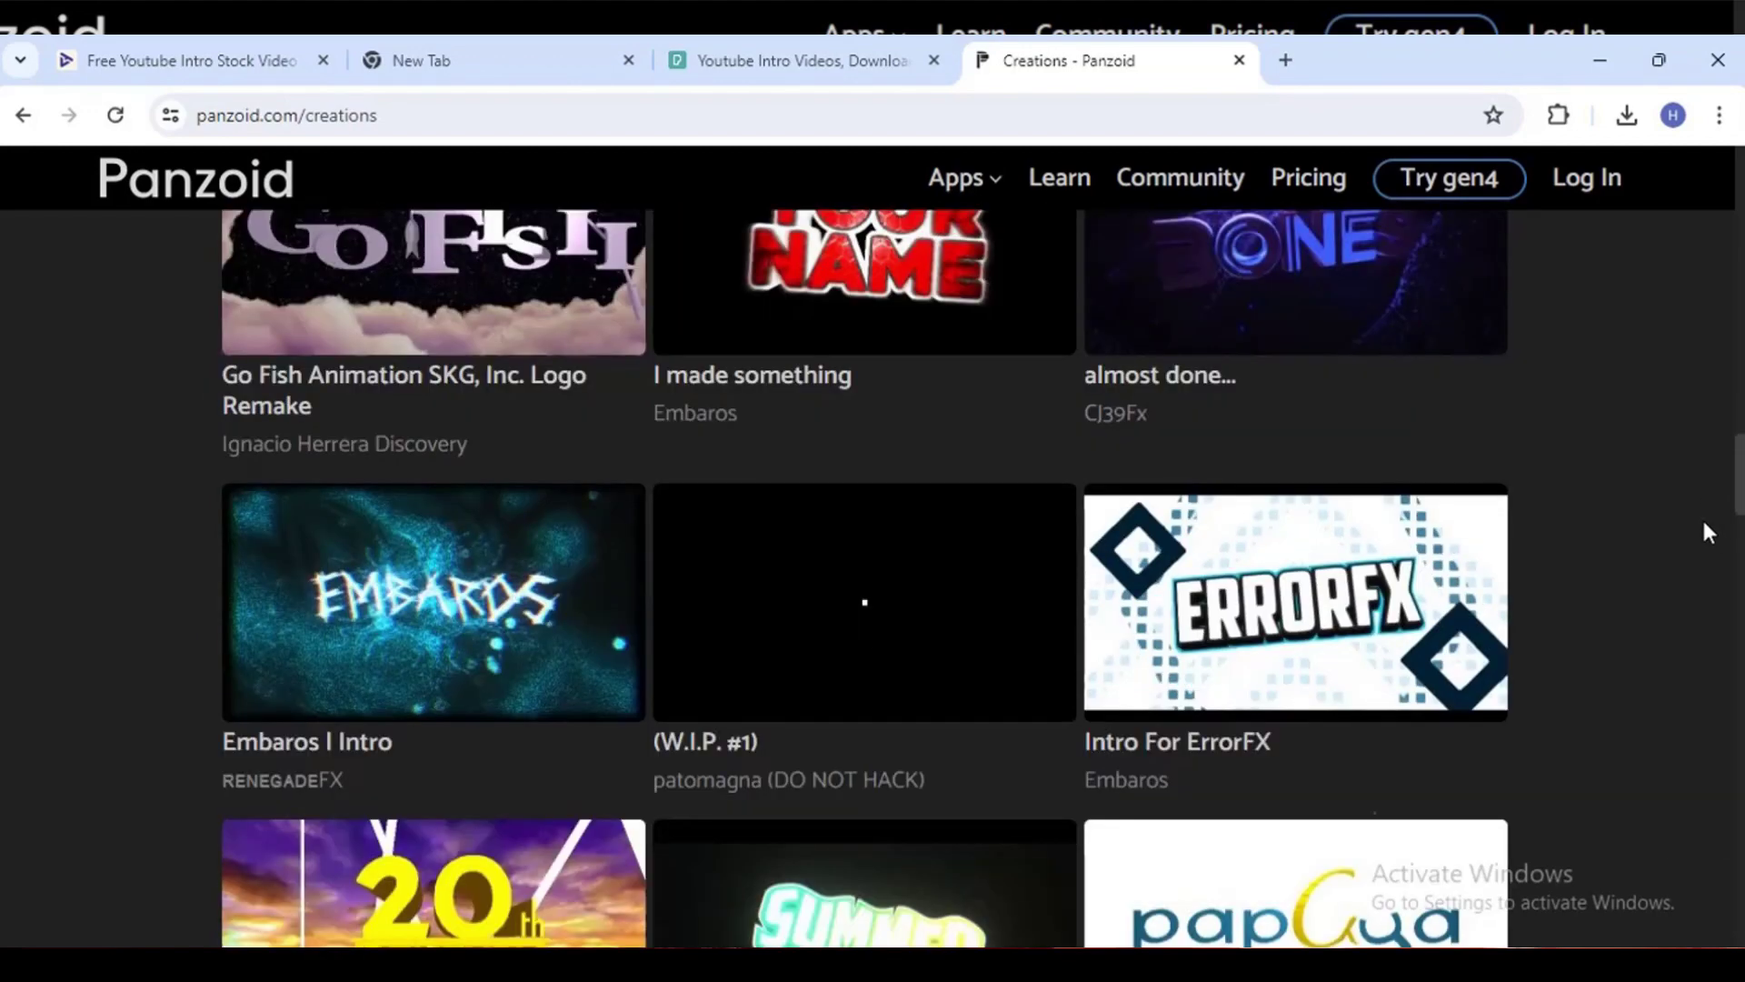
scroll(1691, 636, "down", 15)
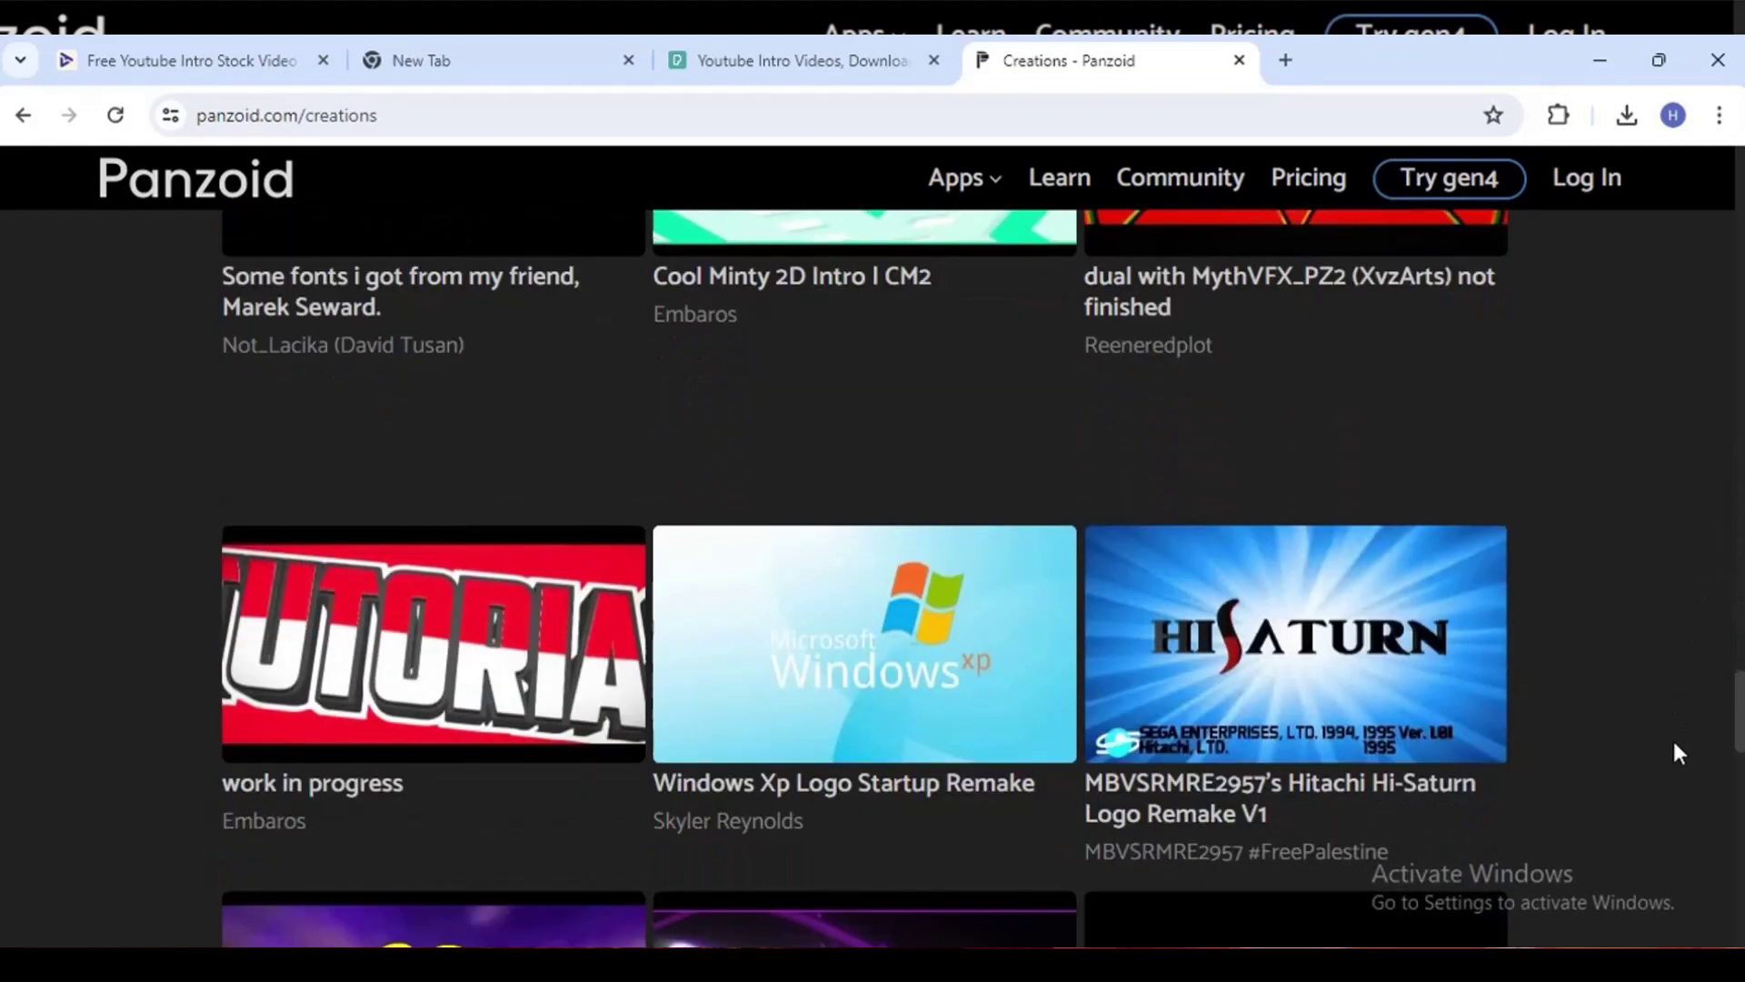
scroll(1668, 755, "down", 2)
scroll(1691, 654, "up", 8)
scroll(1699, 655, "down", 2)
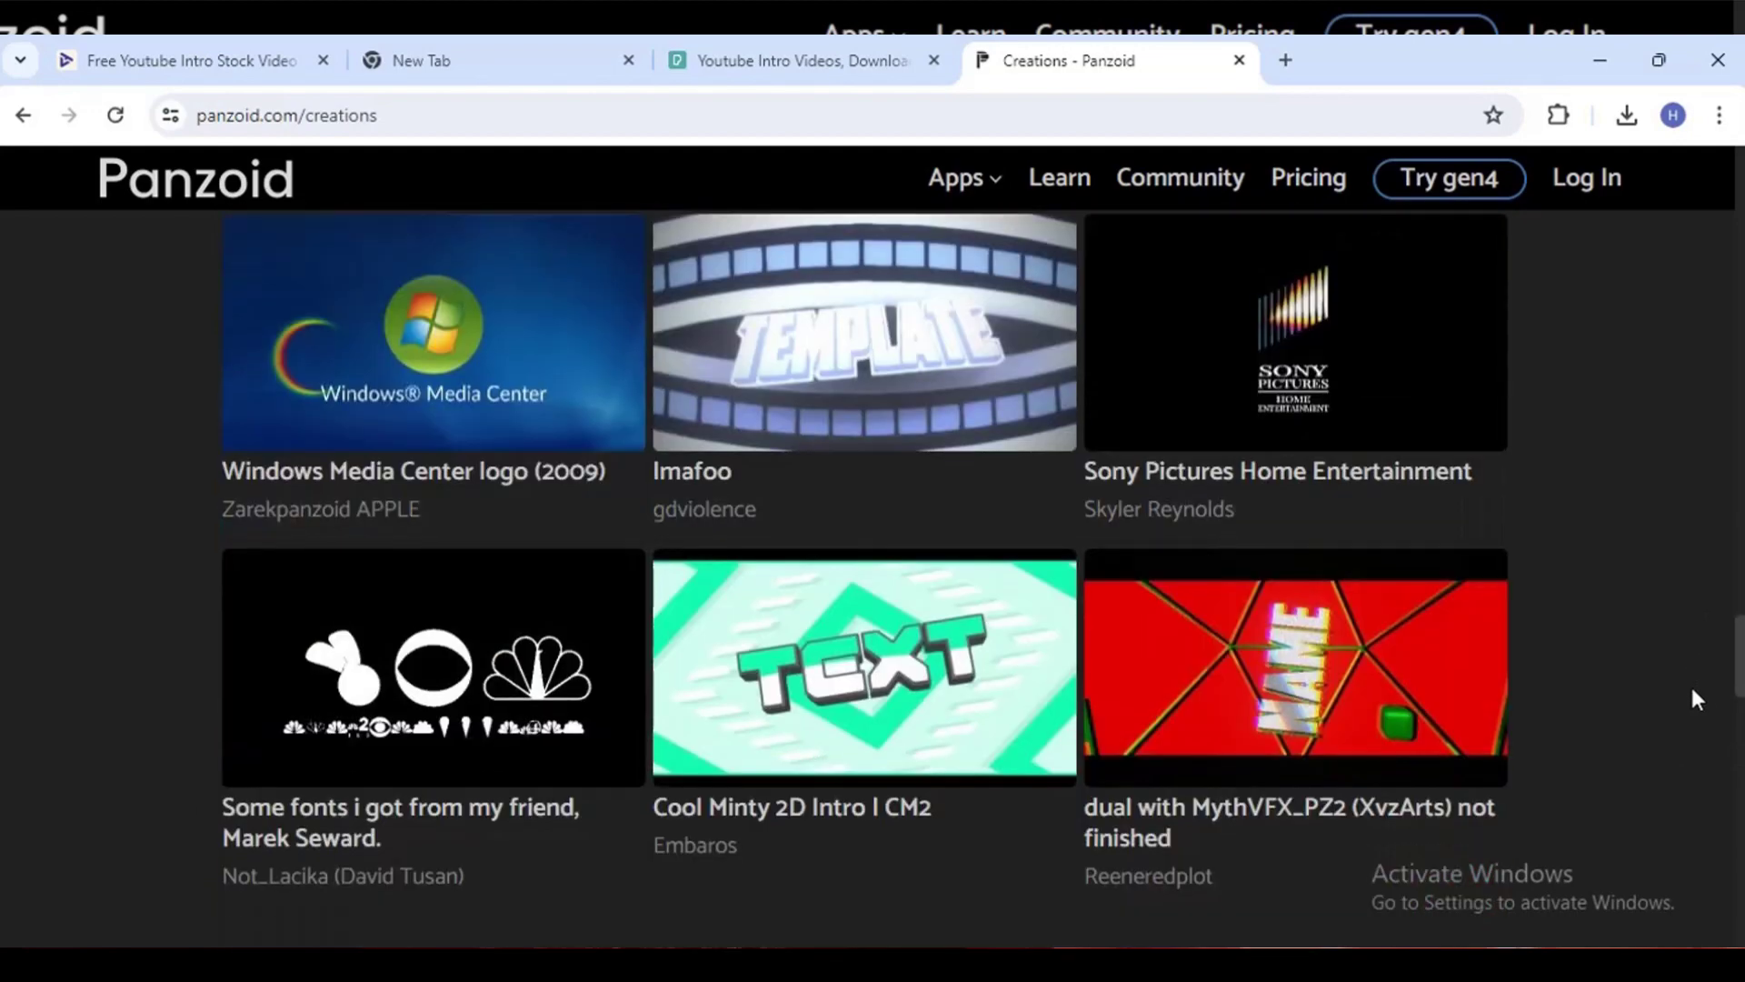
scroll(1689, 704, "down", 3)
scroll(1687, 707, "up", 2)
scroll(1682, 717, "down", 6)
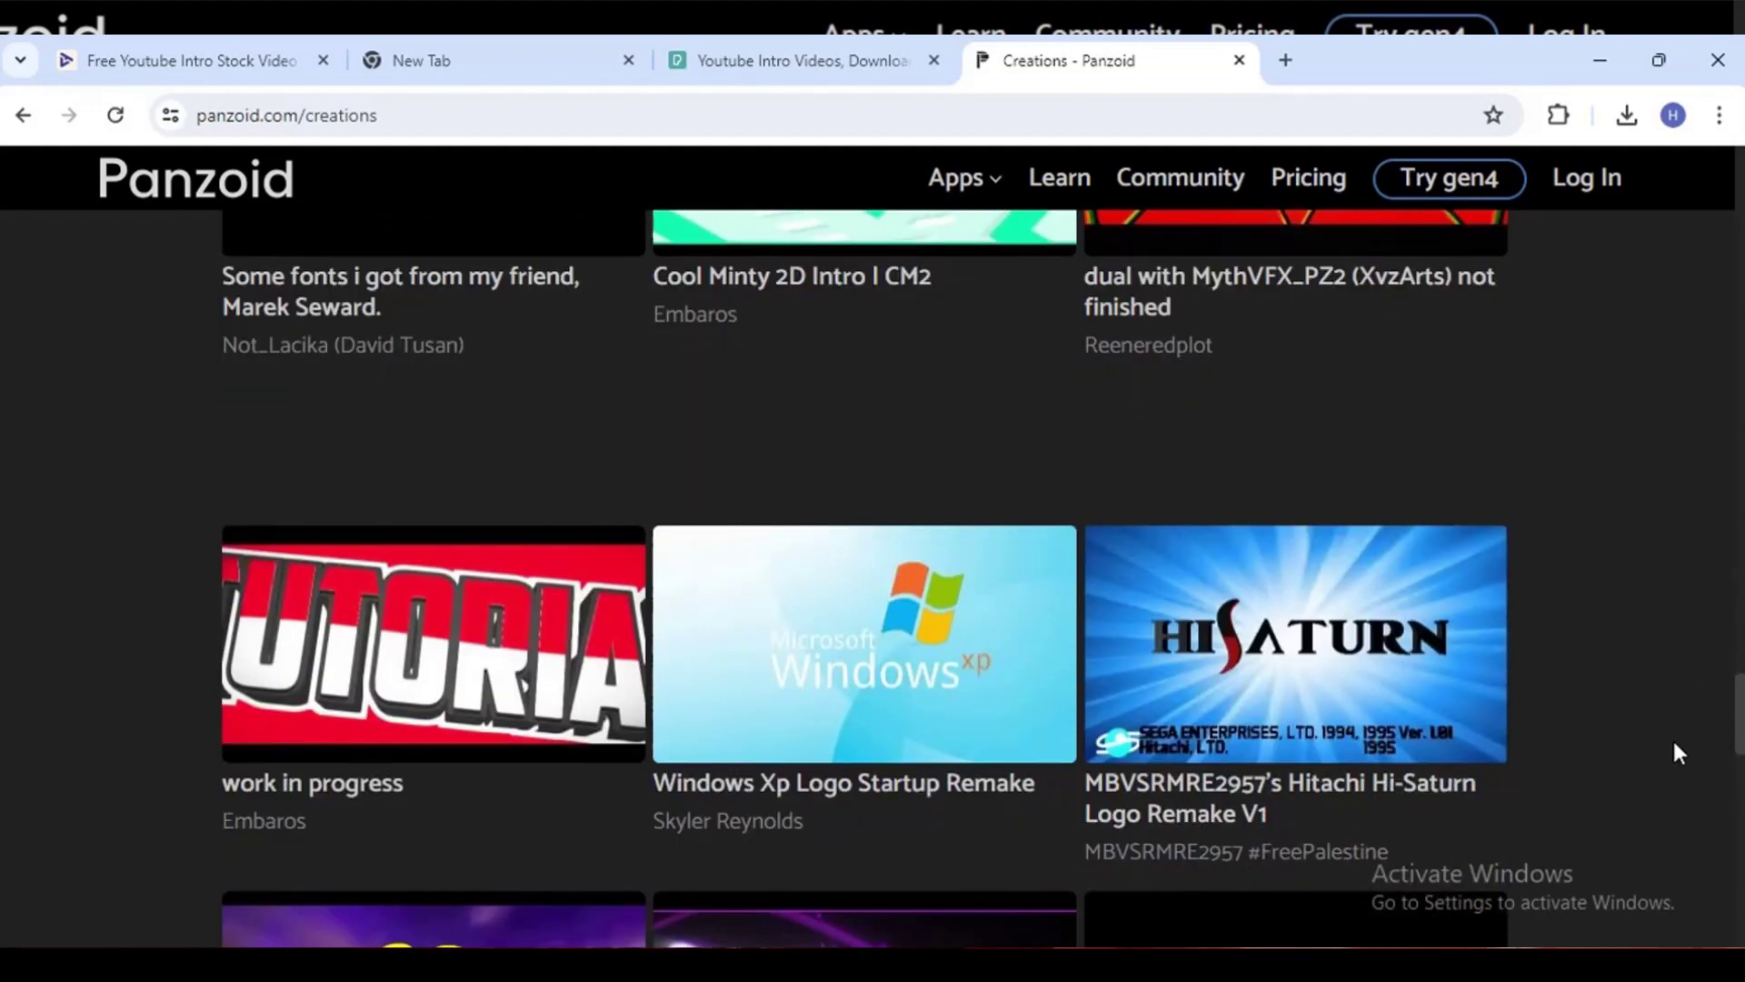
scroll(1670, 763, "down", 10)
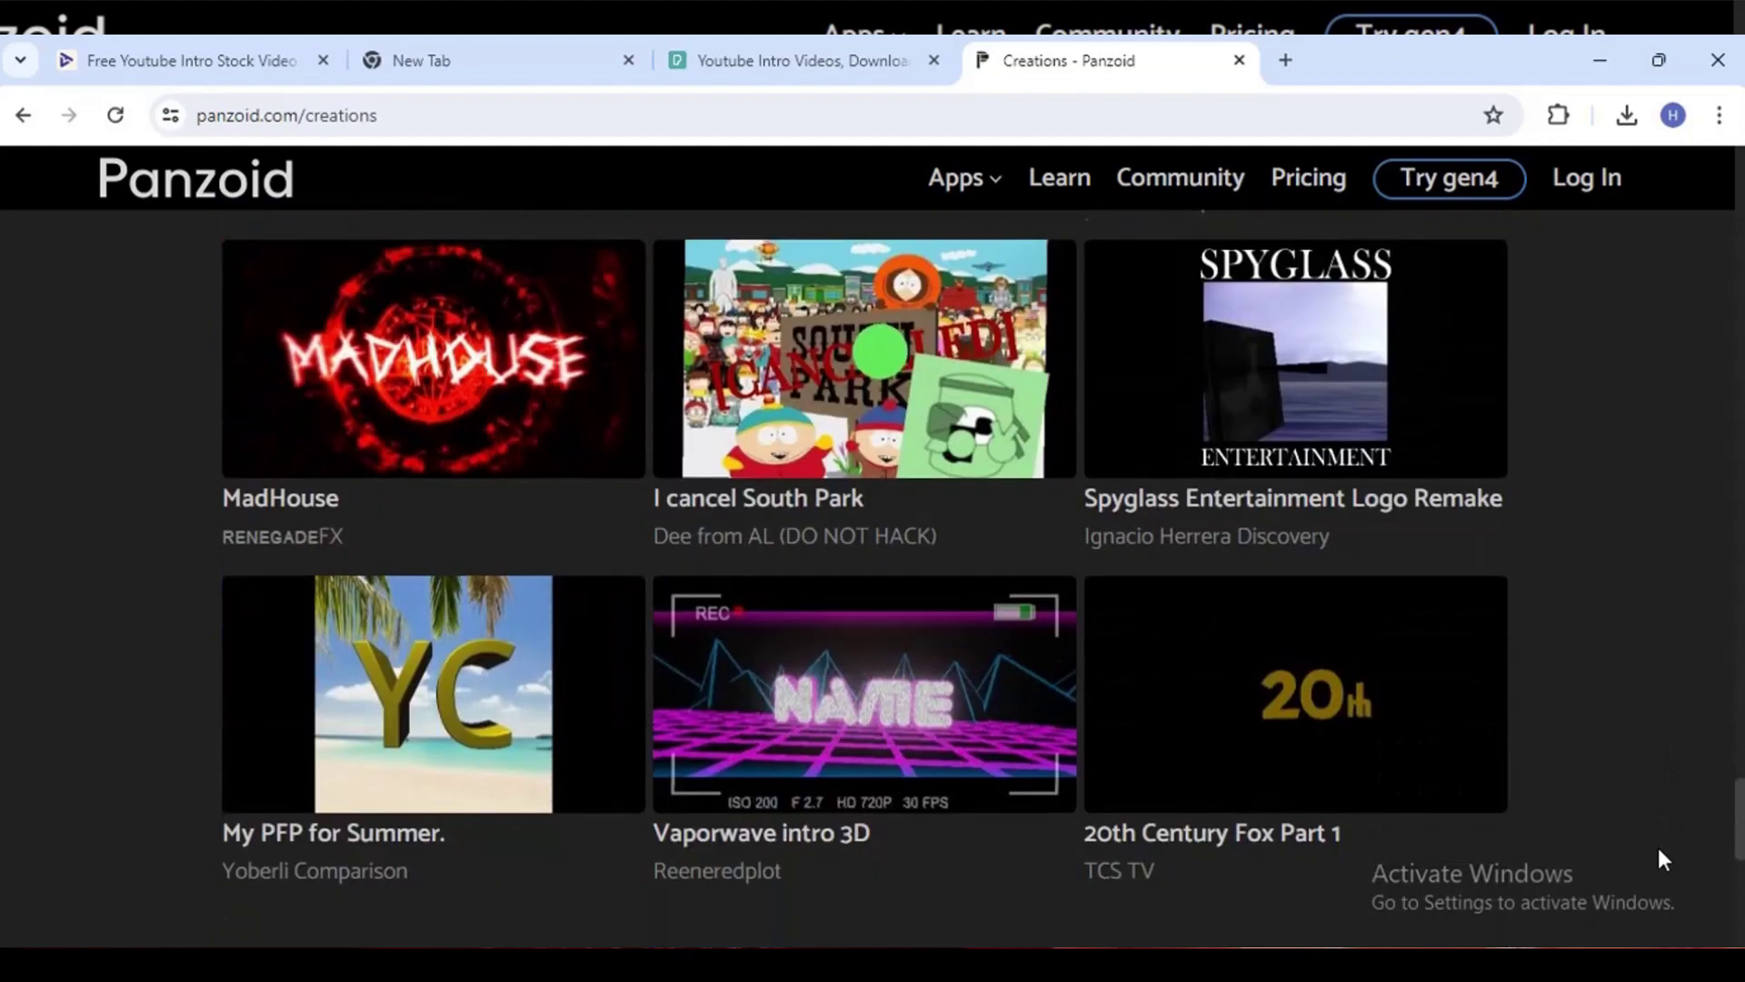
scroll(1654, 873, "down", 8)
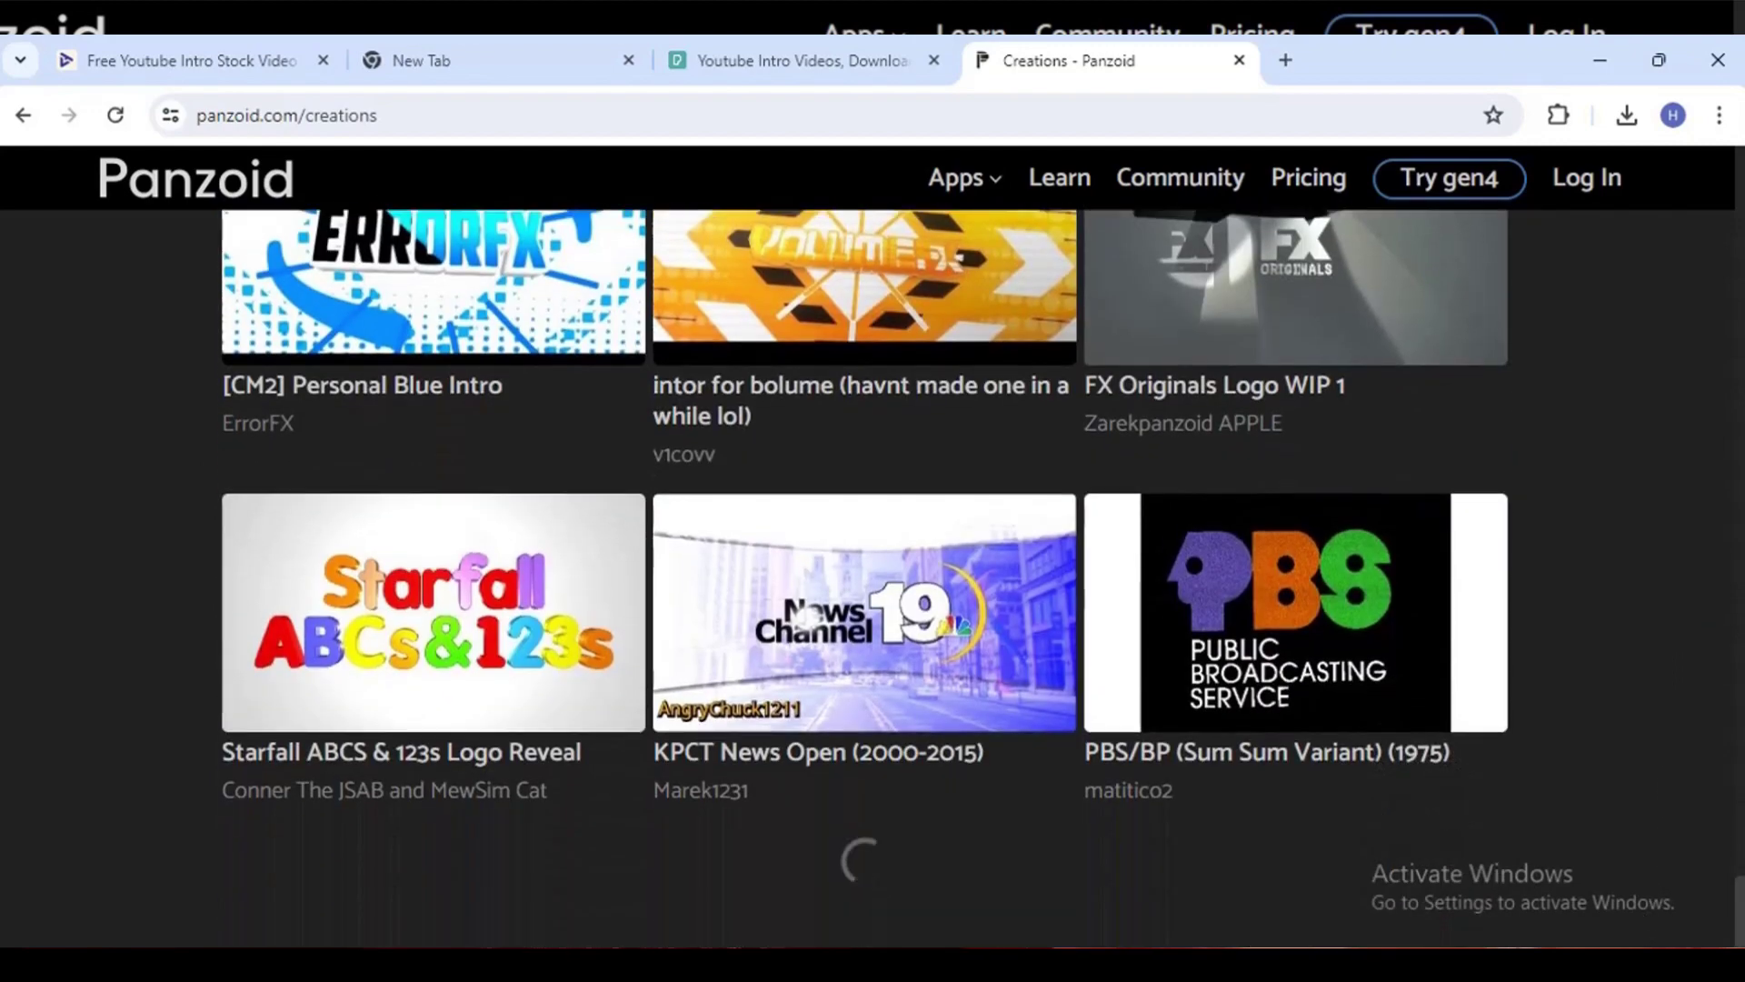
scroll(1639, 798, "down", 8)
scroll(1638, 818, "down", 2)
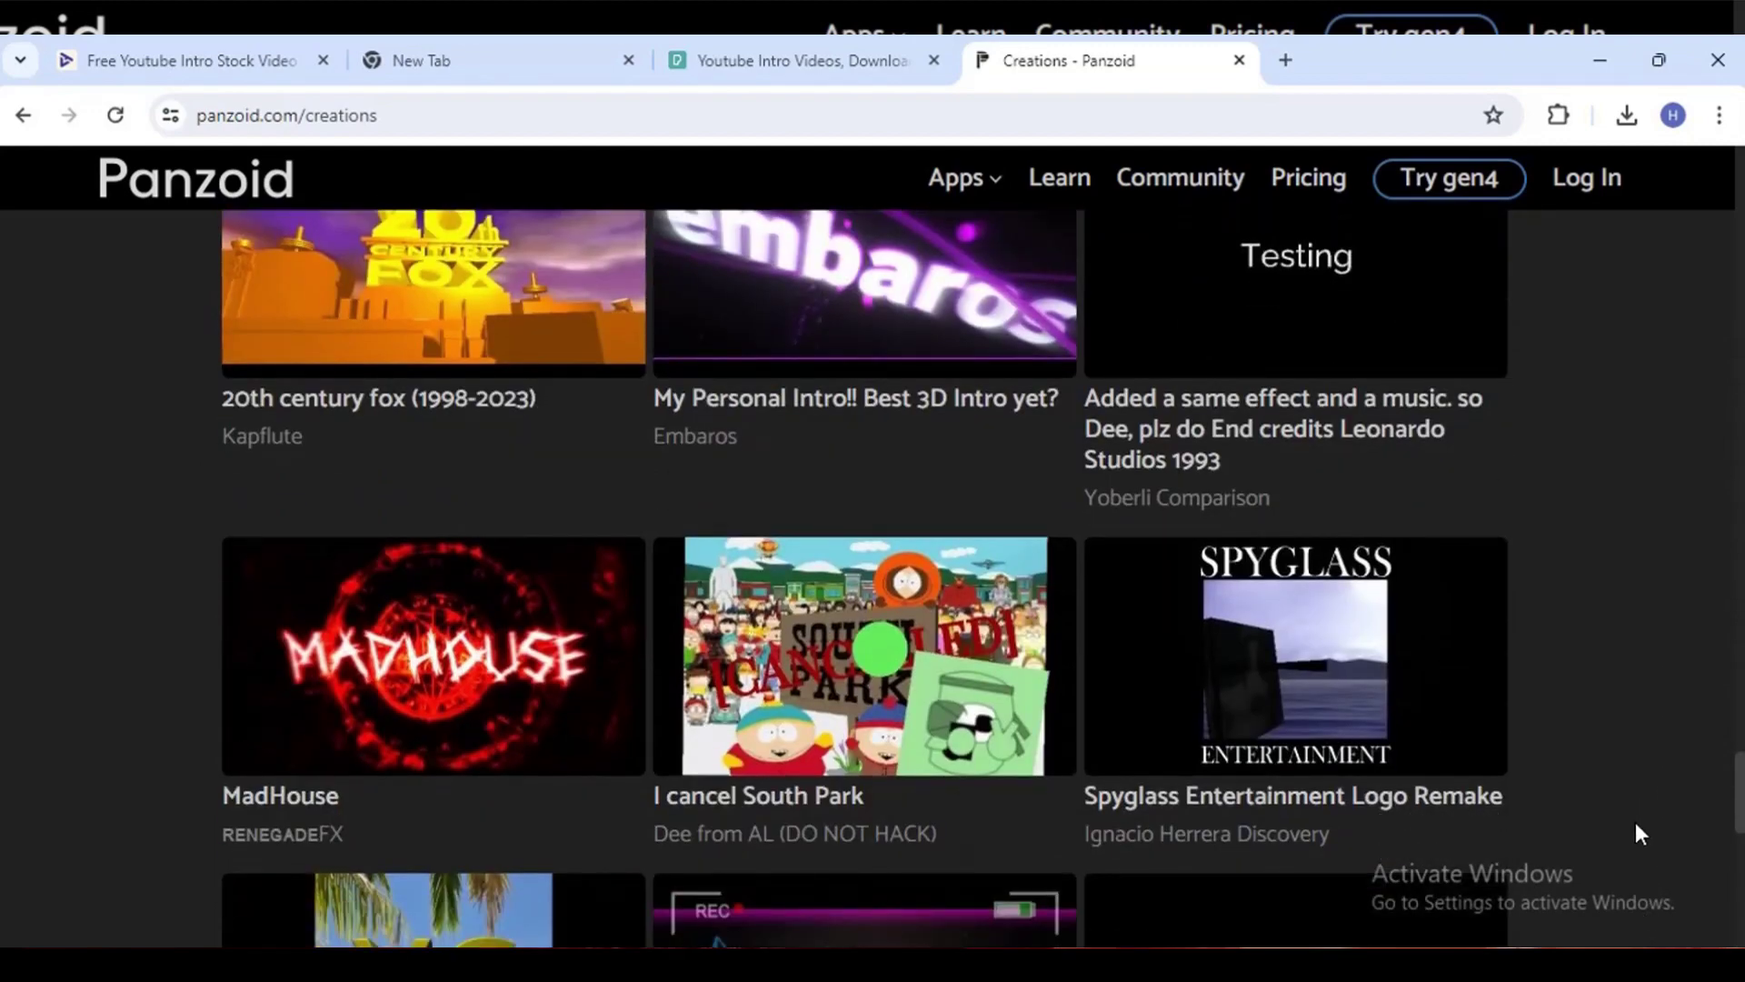
scroll(1636, 824, "up", 15)
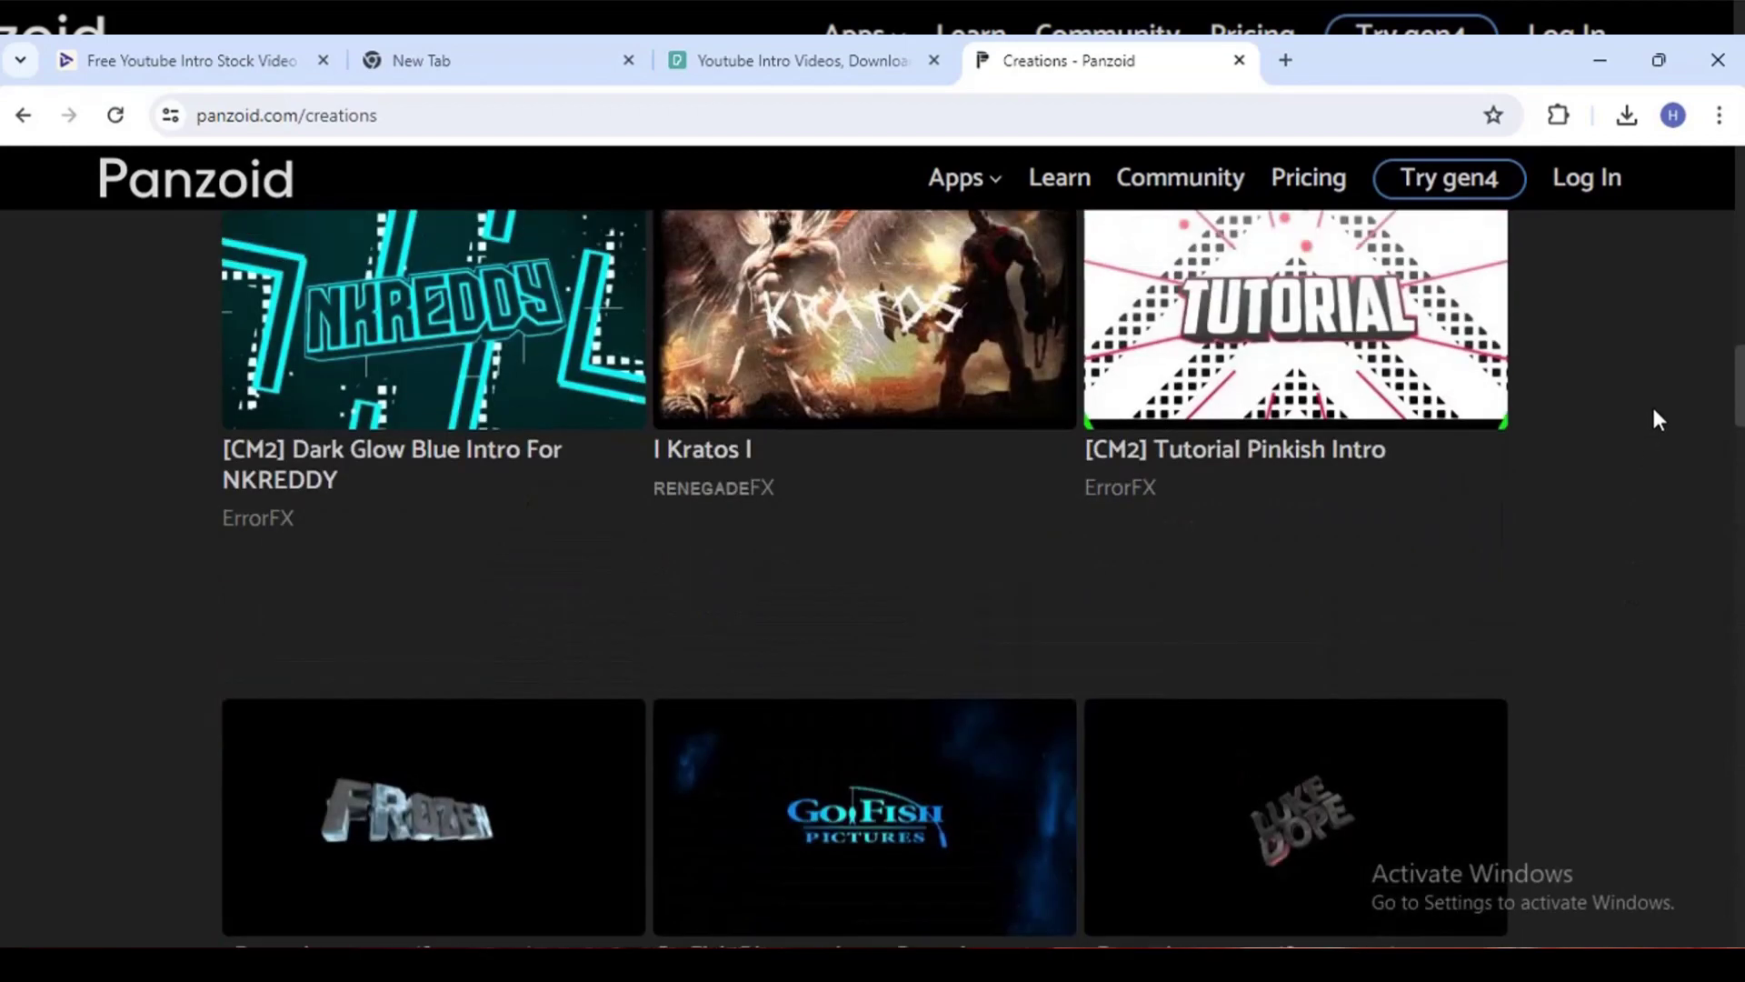
scroll(1655, 418, "up", 20)
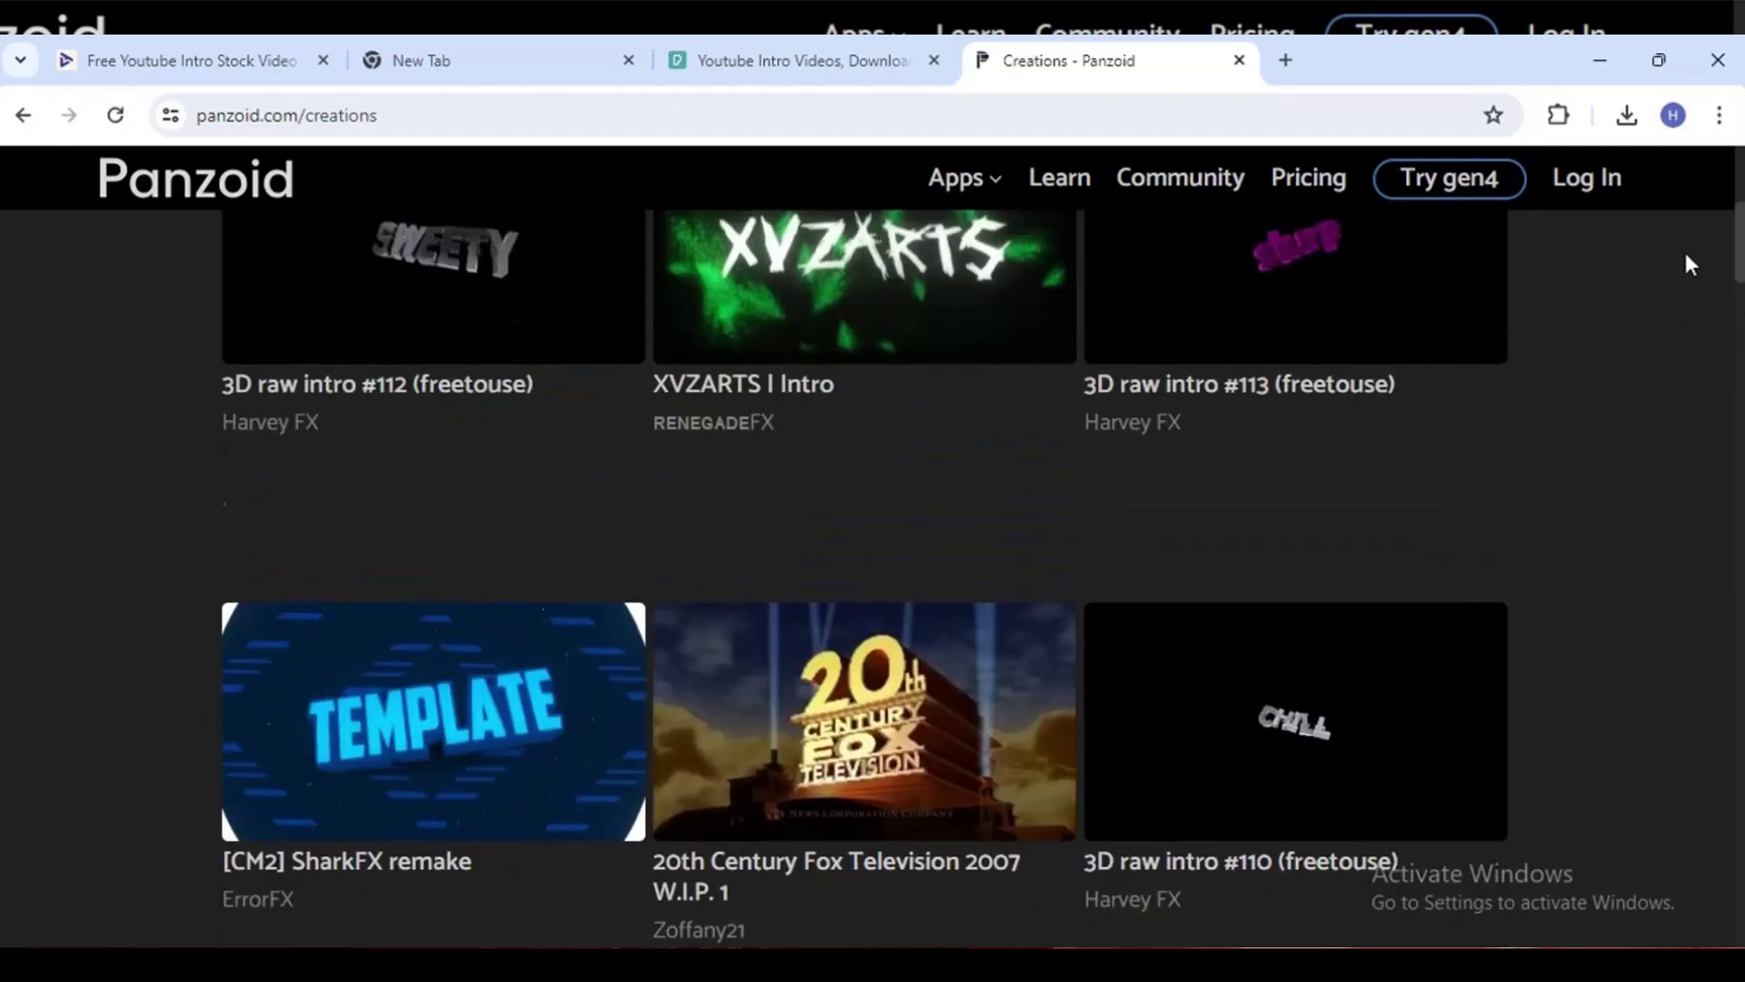
scroll(1688, 263, "up", 3)
left_click_drag(1734, 259, 1709, 945)
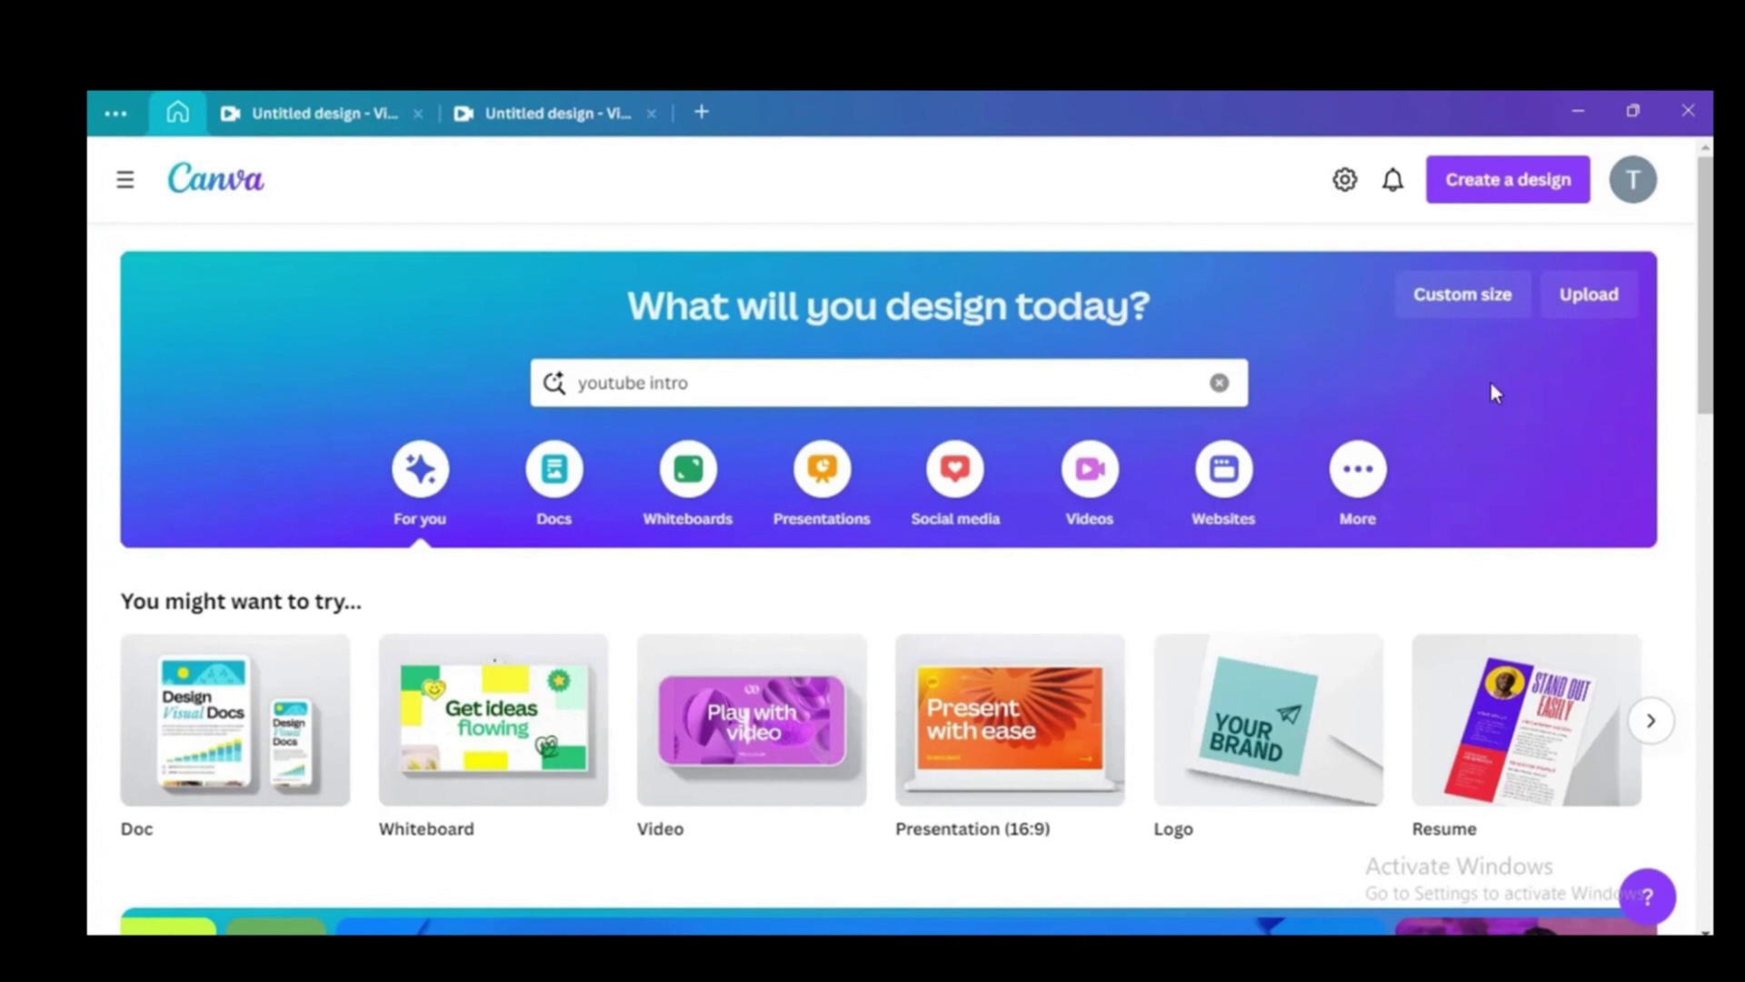
Switch to Canva and search its templates for "youtube intro"
left_click(915, 391)
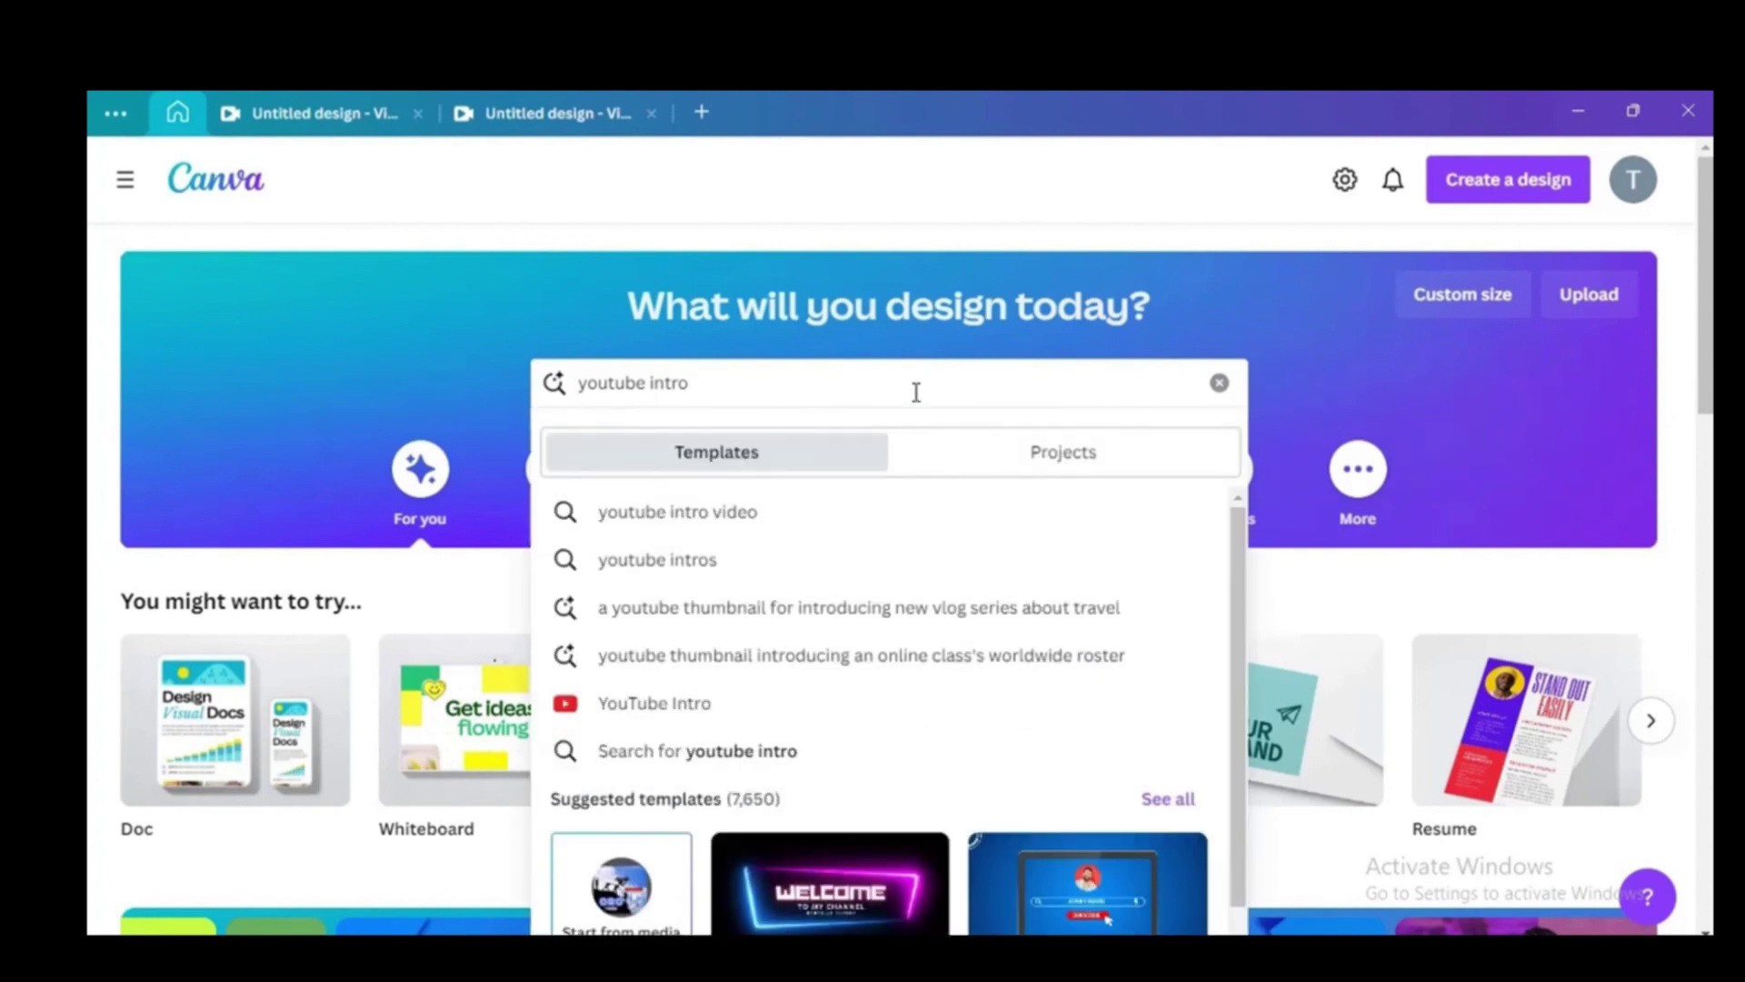
key("Return")
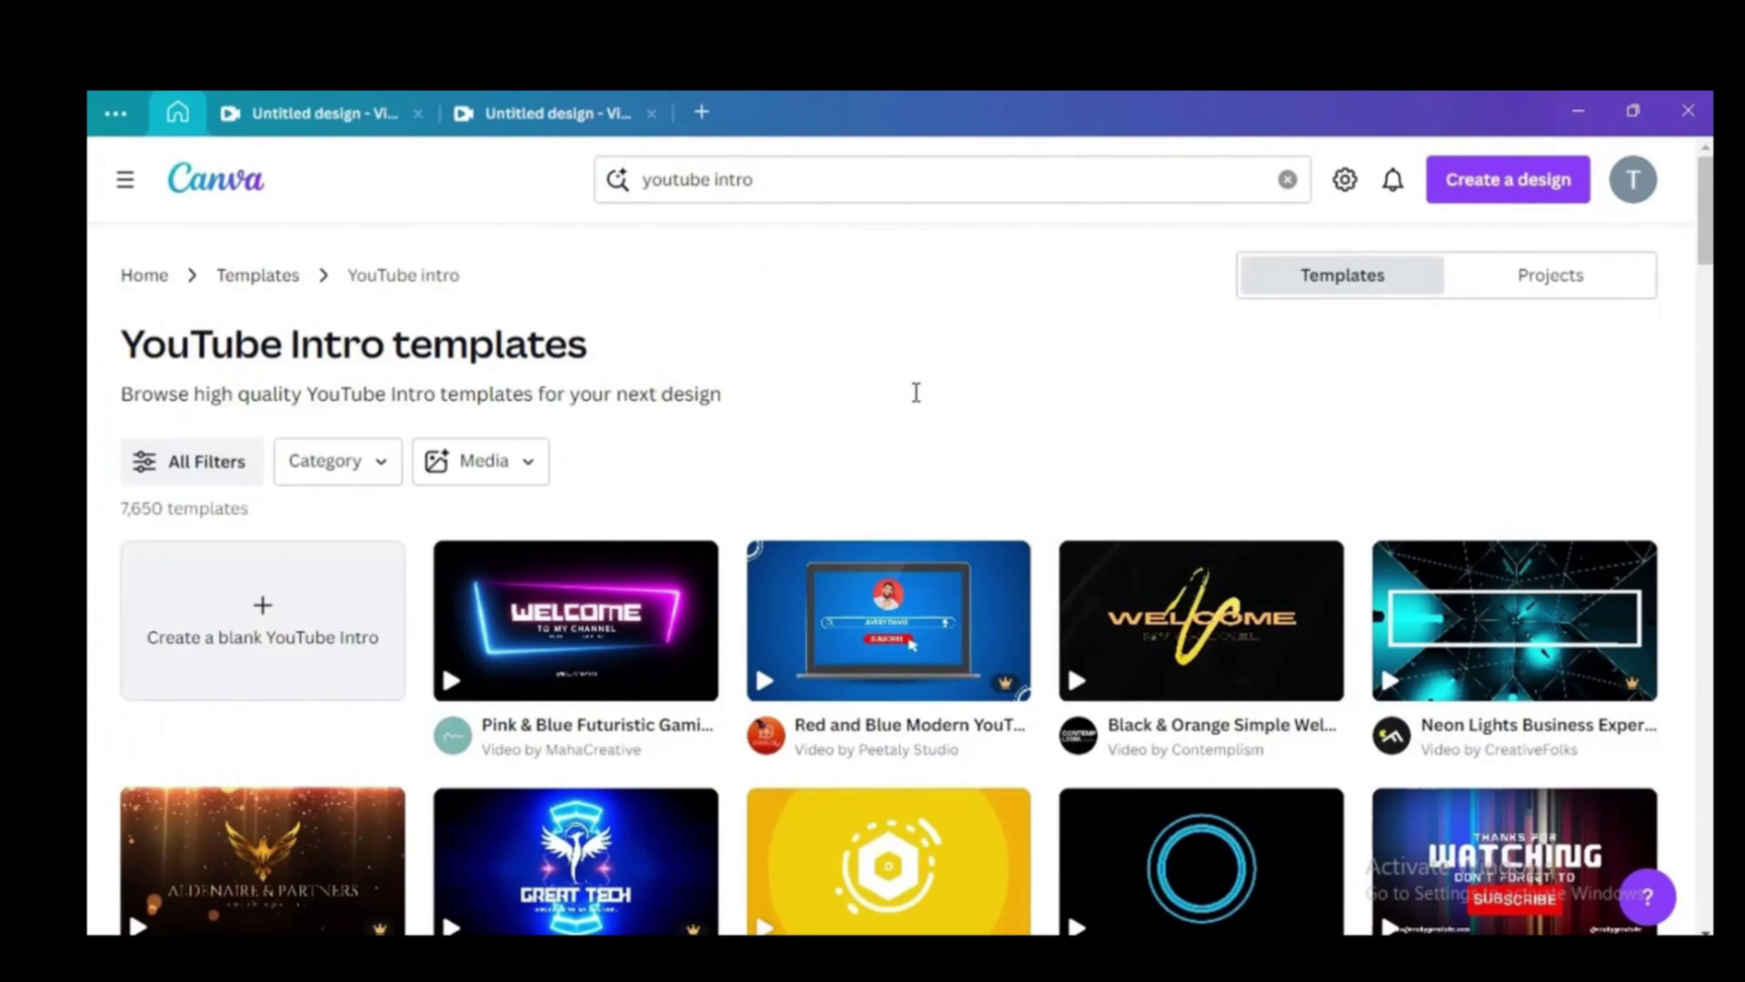
mouse_move(986, 653)
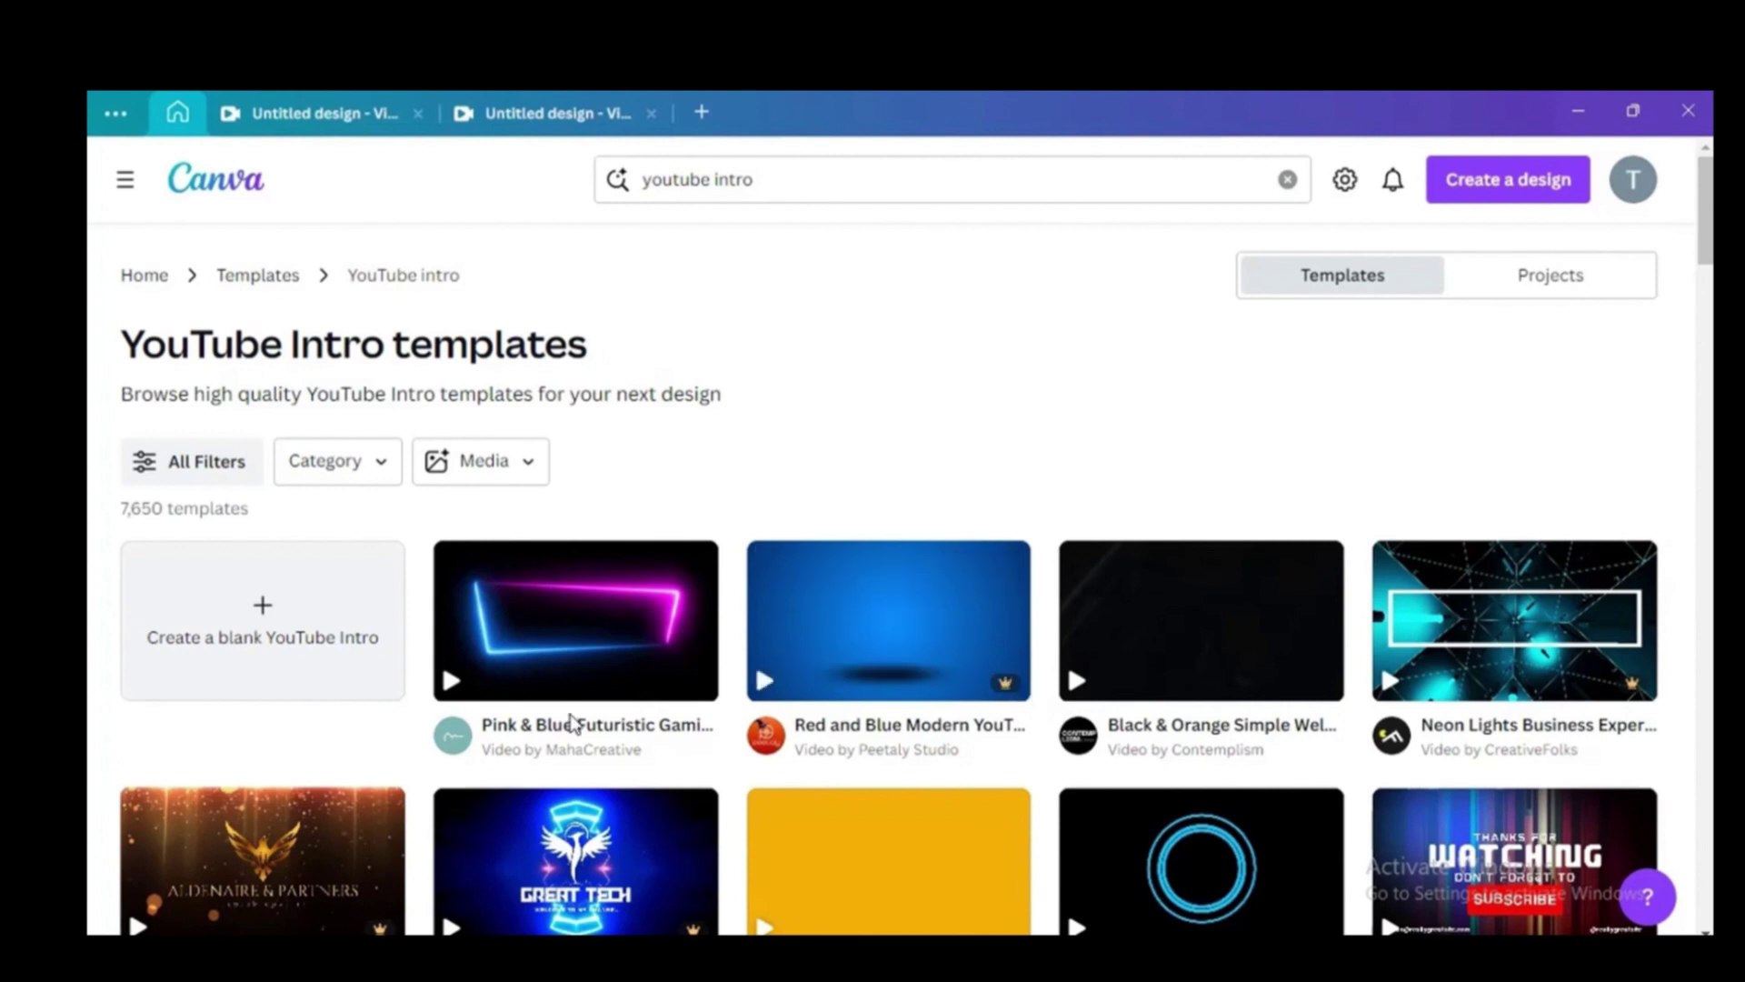
Create a blank YouTube Intro design and set its page background to solid black
left_click(296, 636)
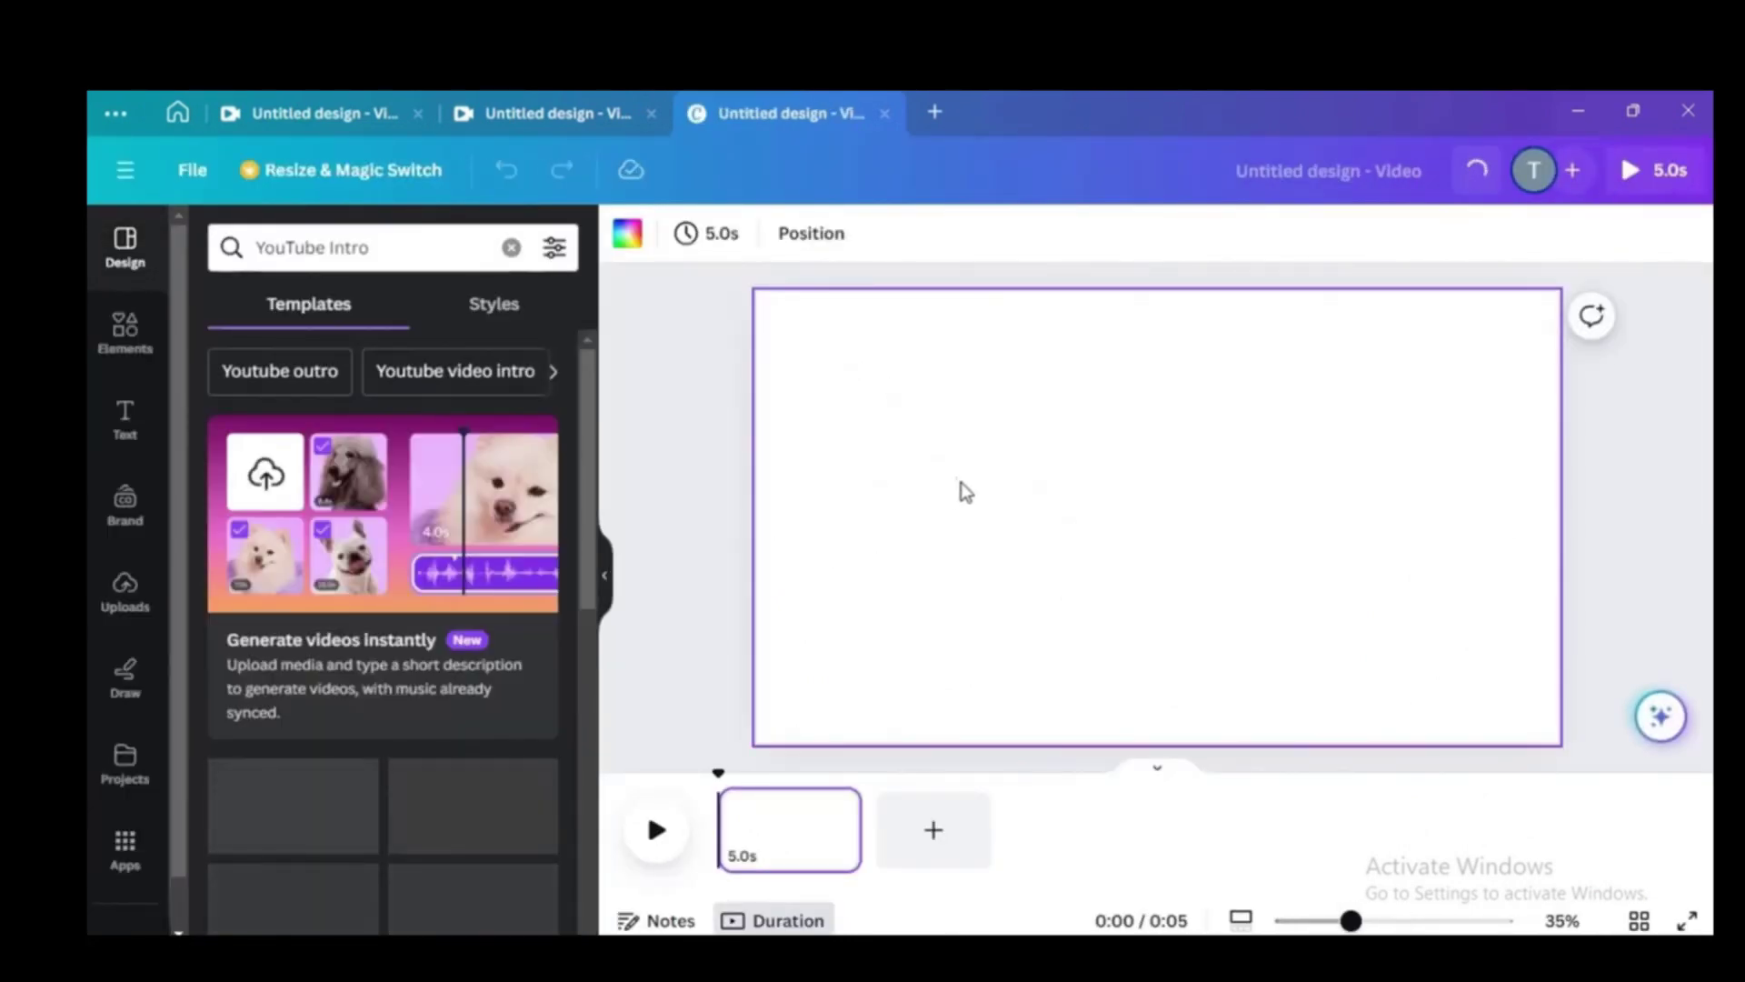
left_click(627, 232)
left_click(218, 703)
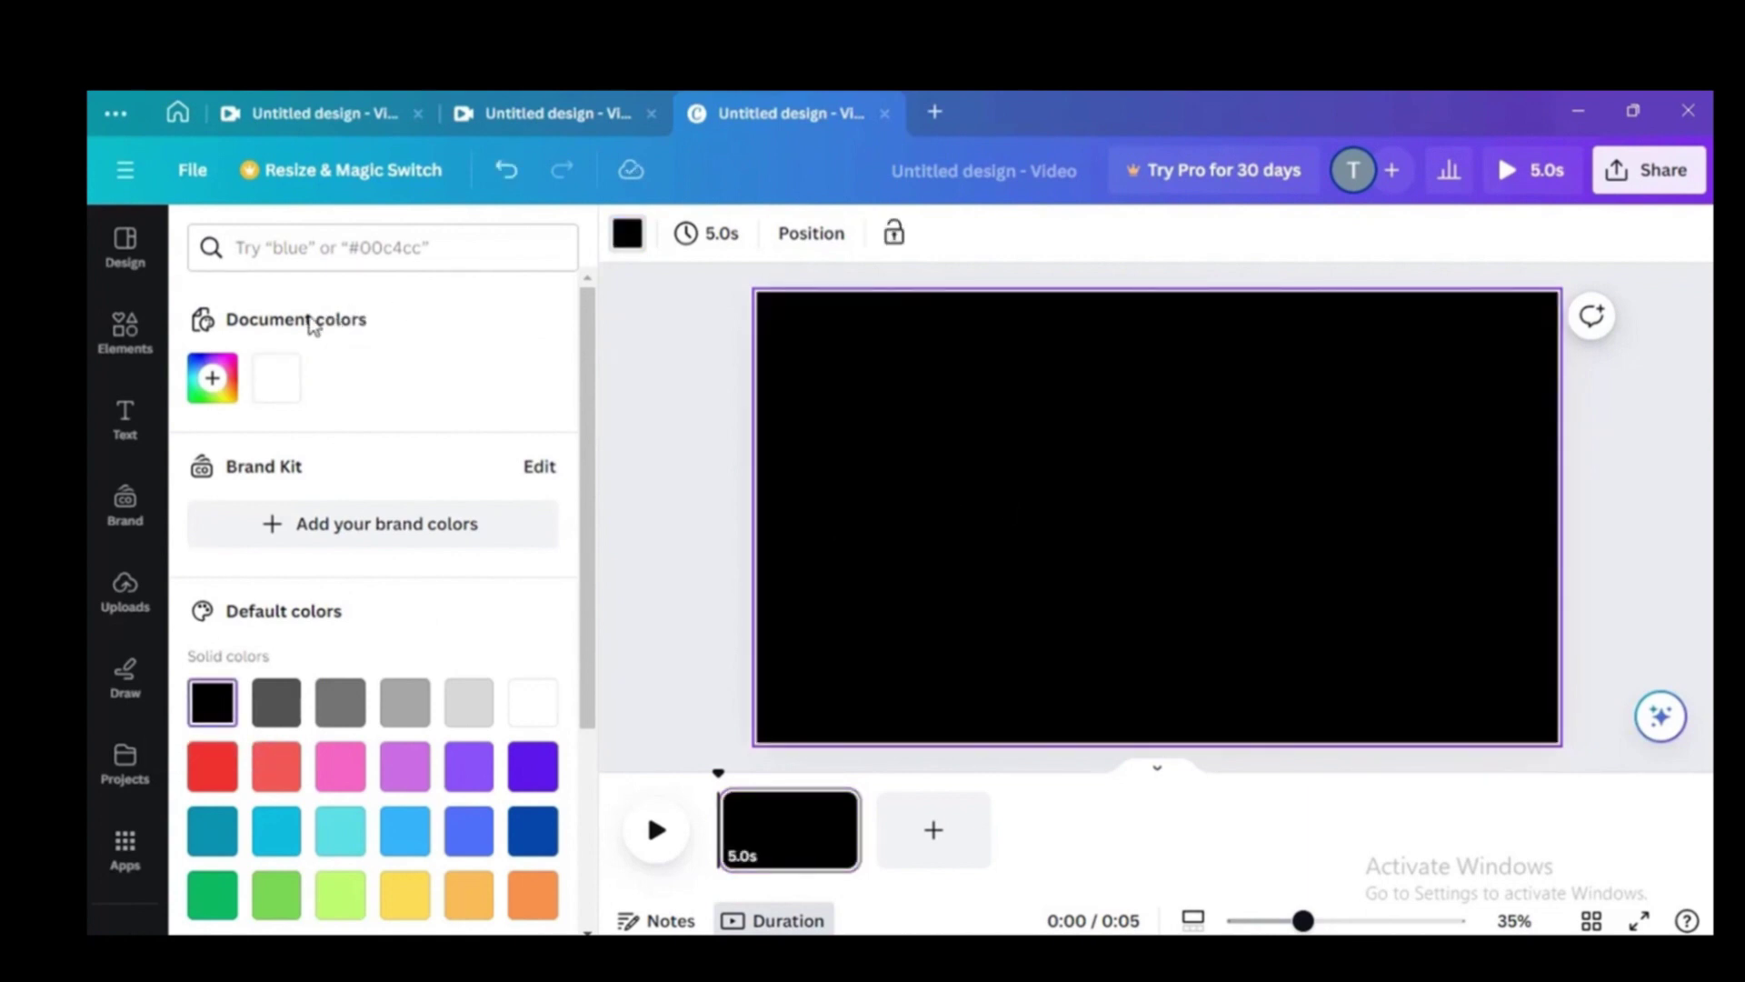
Find an "animated background" element, add the scattered flowers graphic, and enlarge it to fill the whole page
left_click(123, 330)
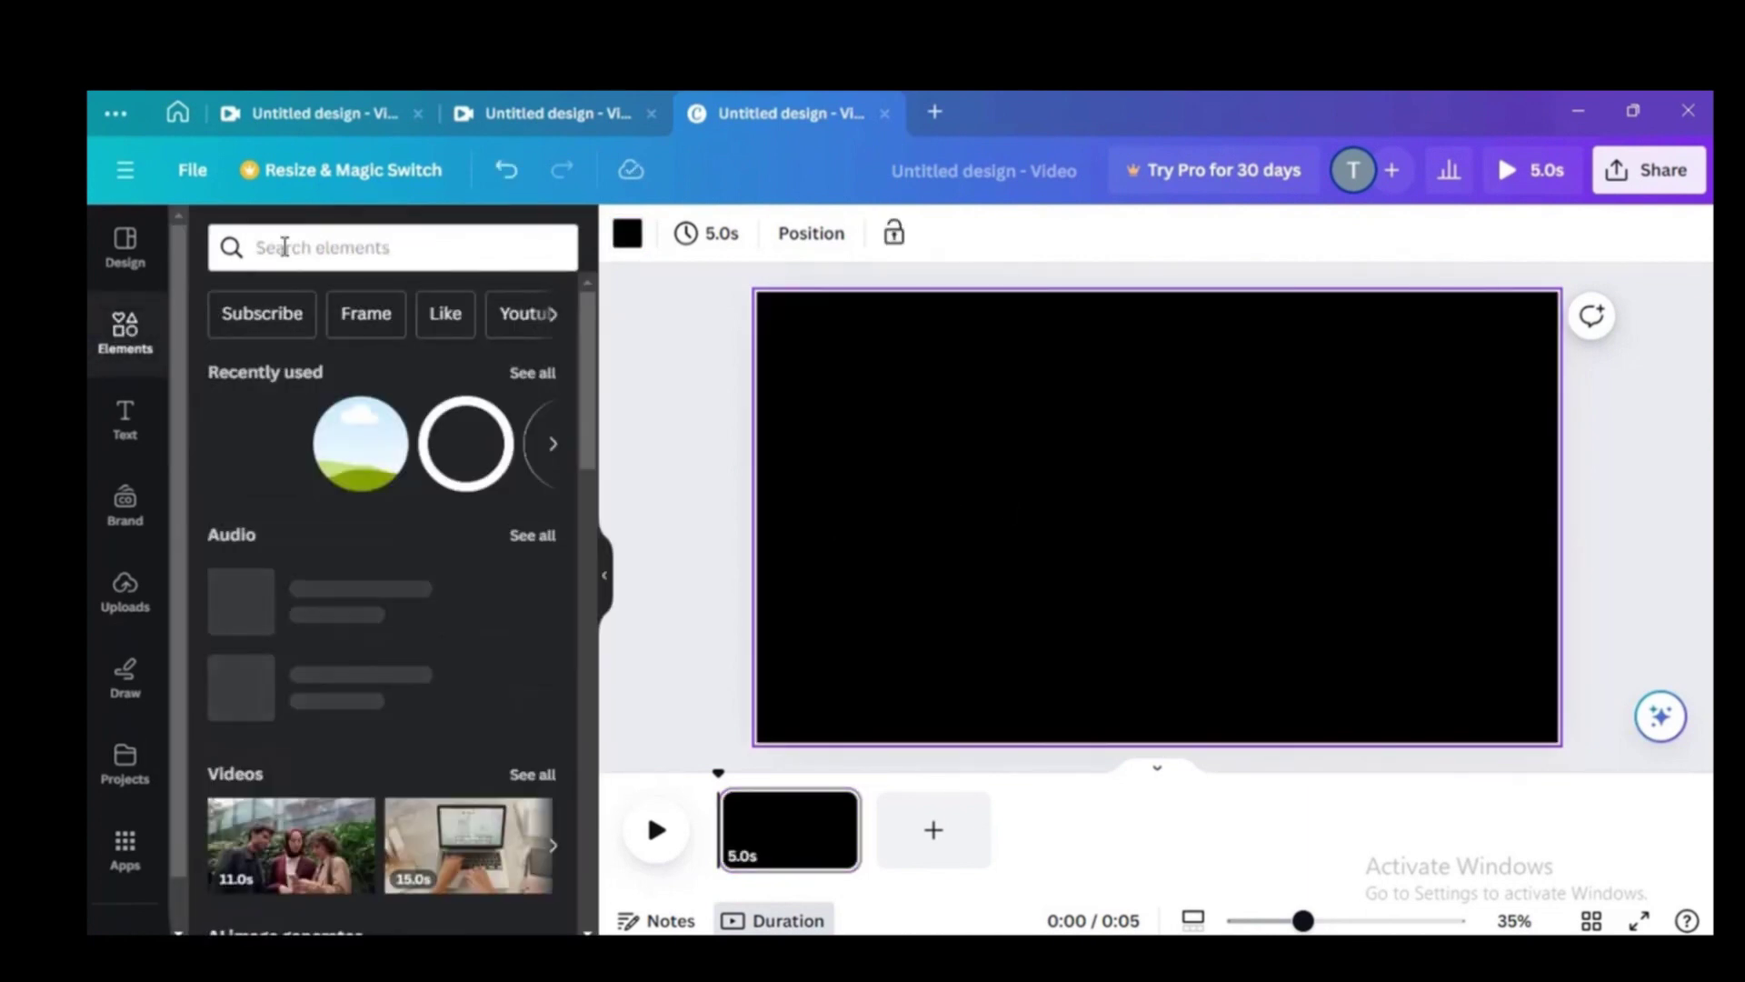
left_click(284, 246)
left_click(312, 351)
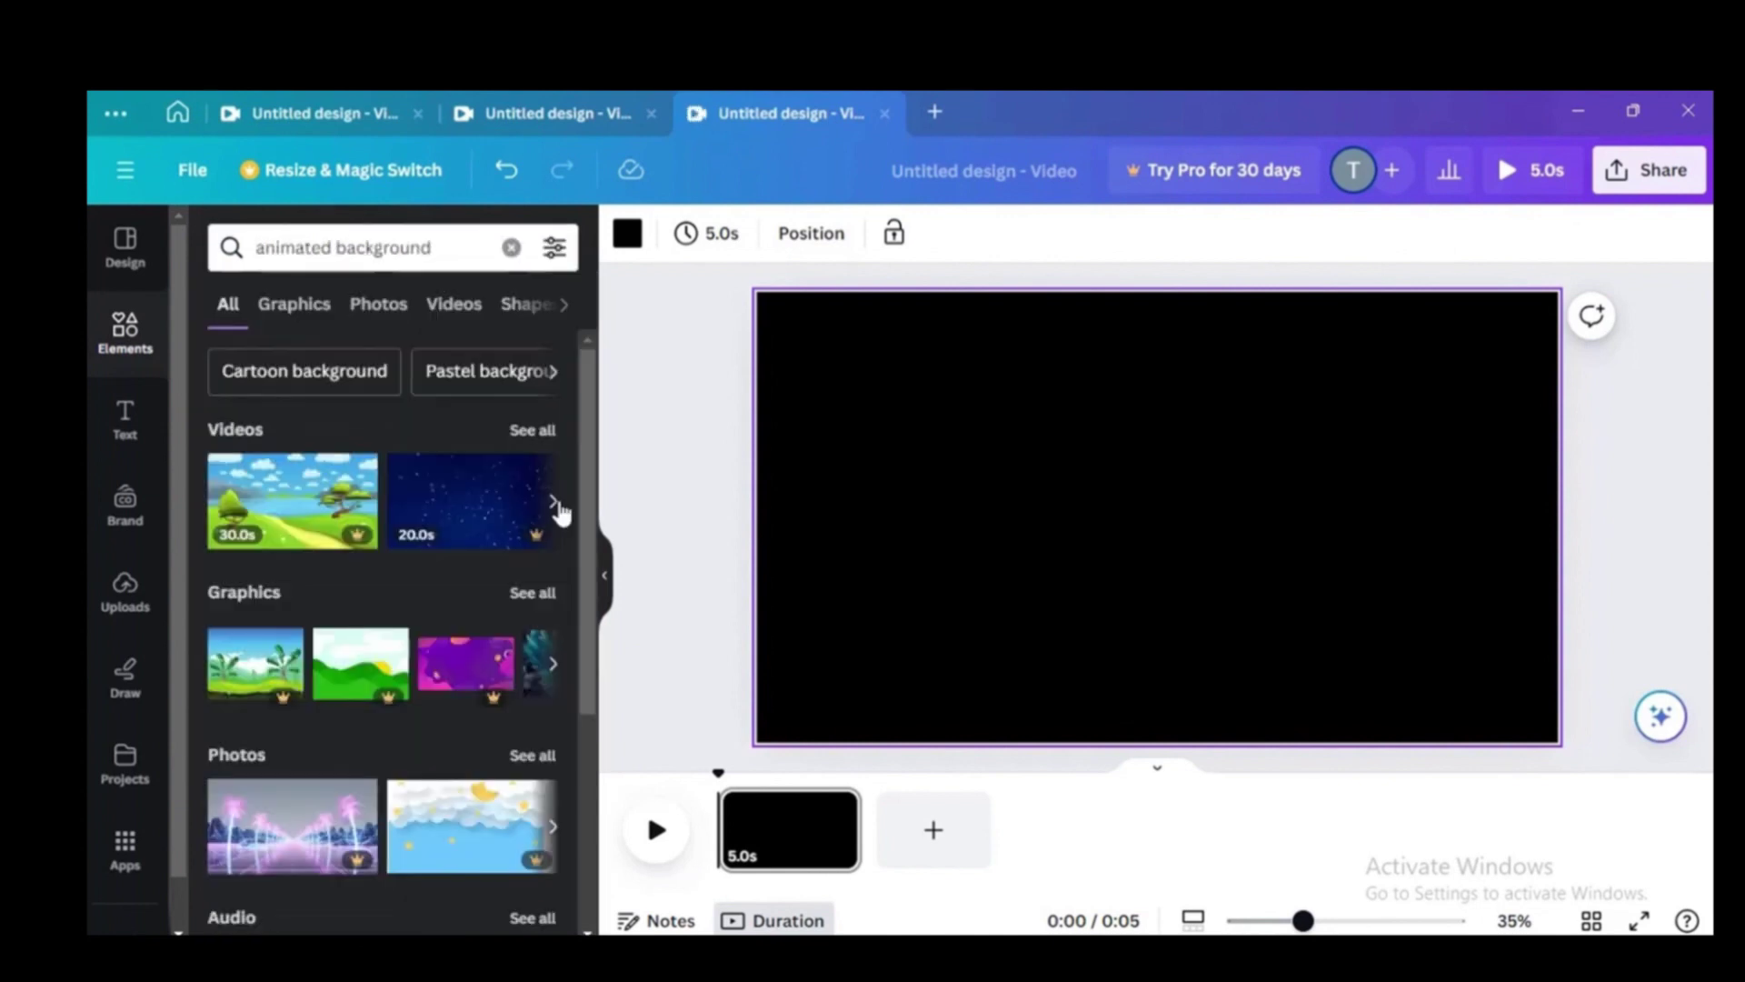
left_click(554, 502)
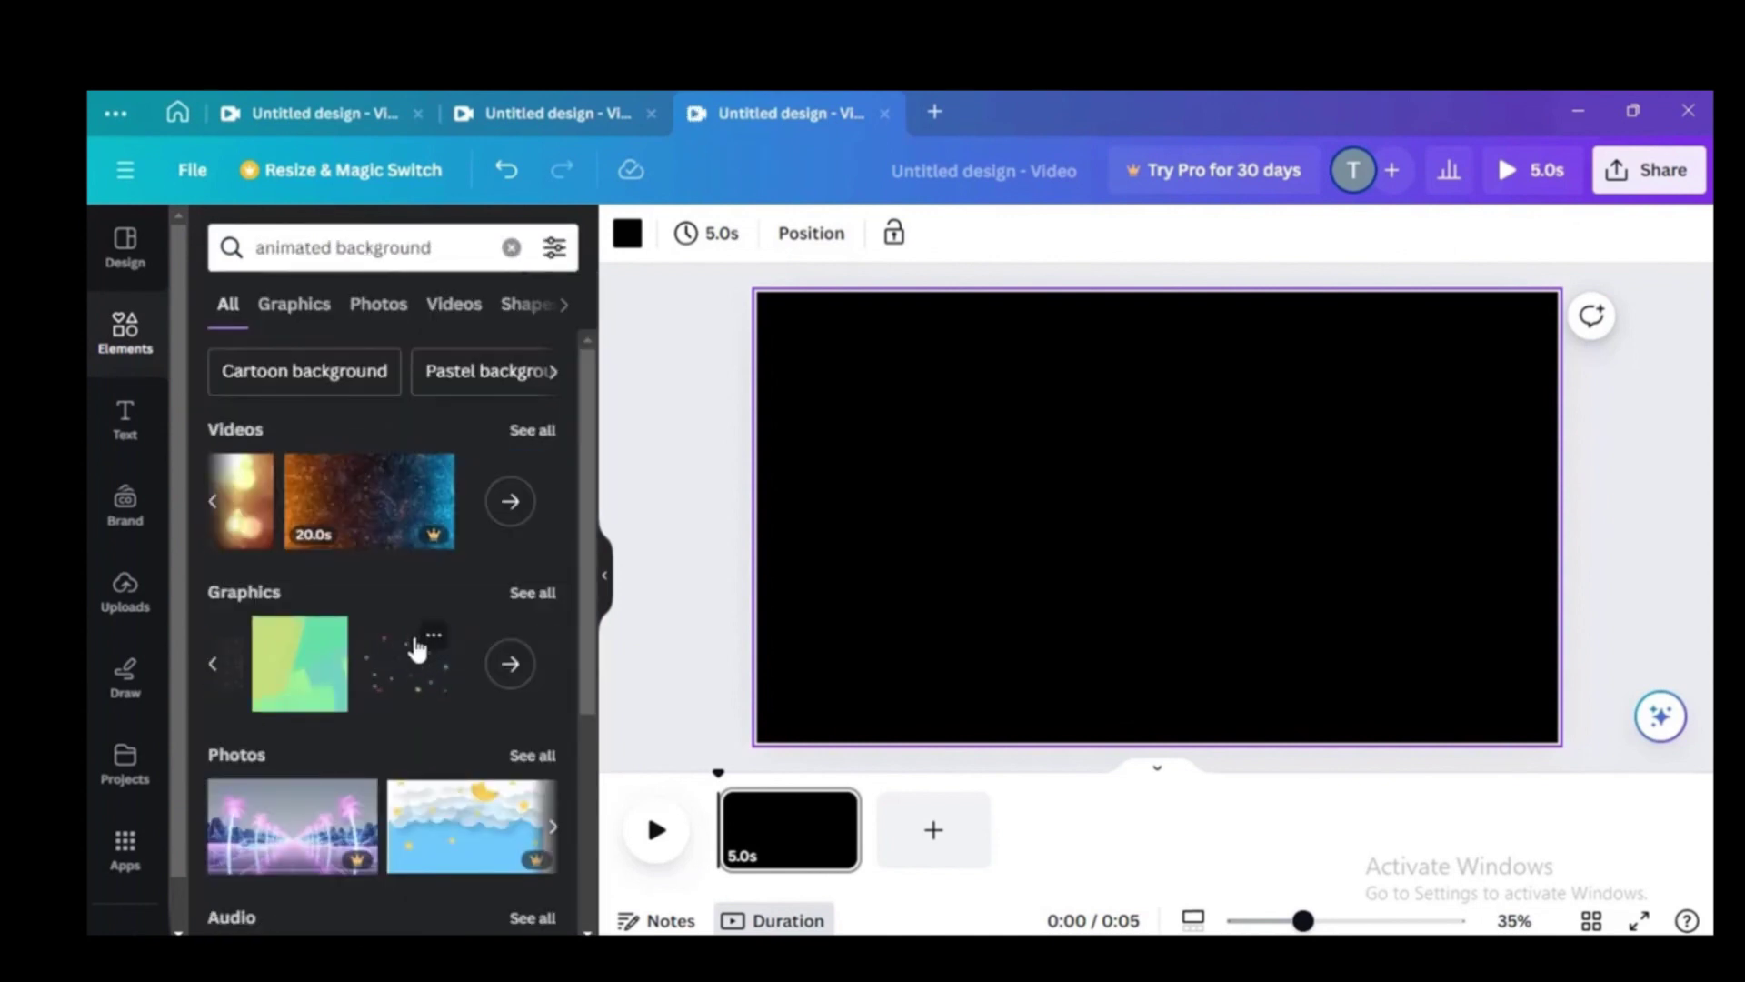
left_click(421, 655)
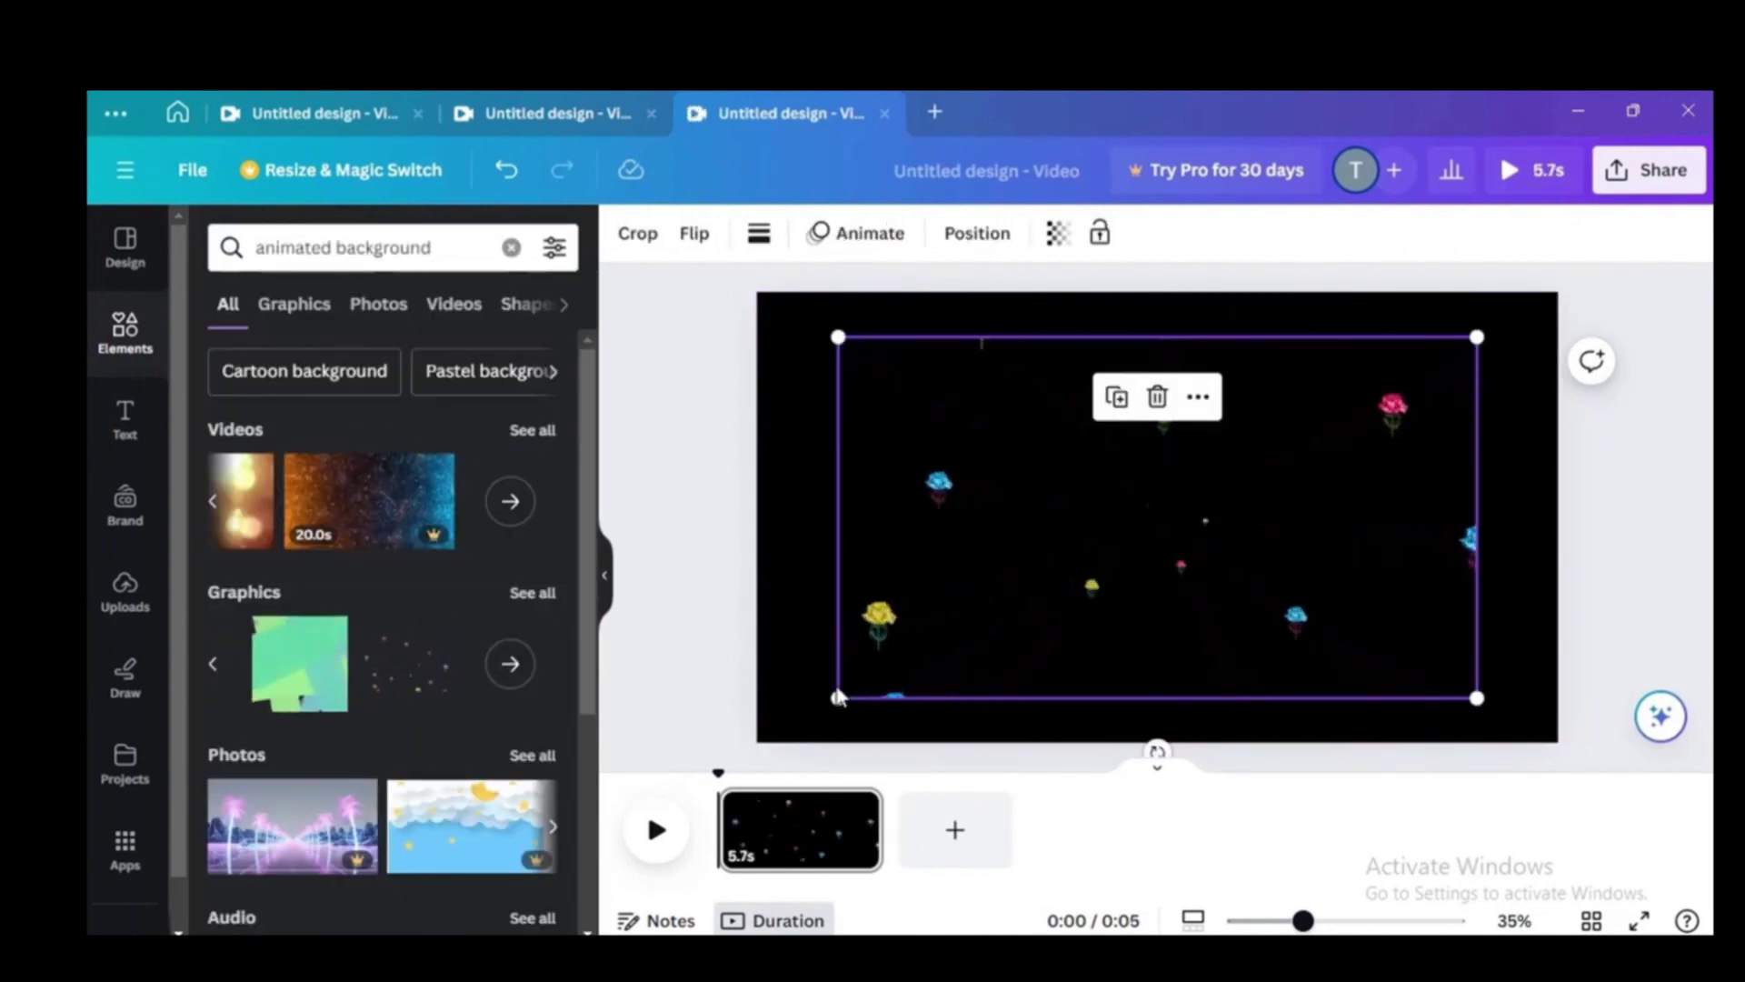
left_click_drag(834, 700, 756, 743)
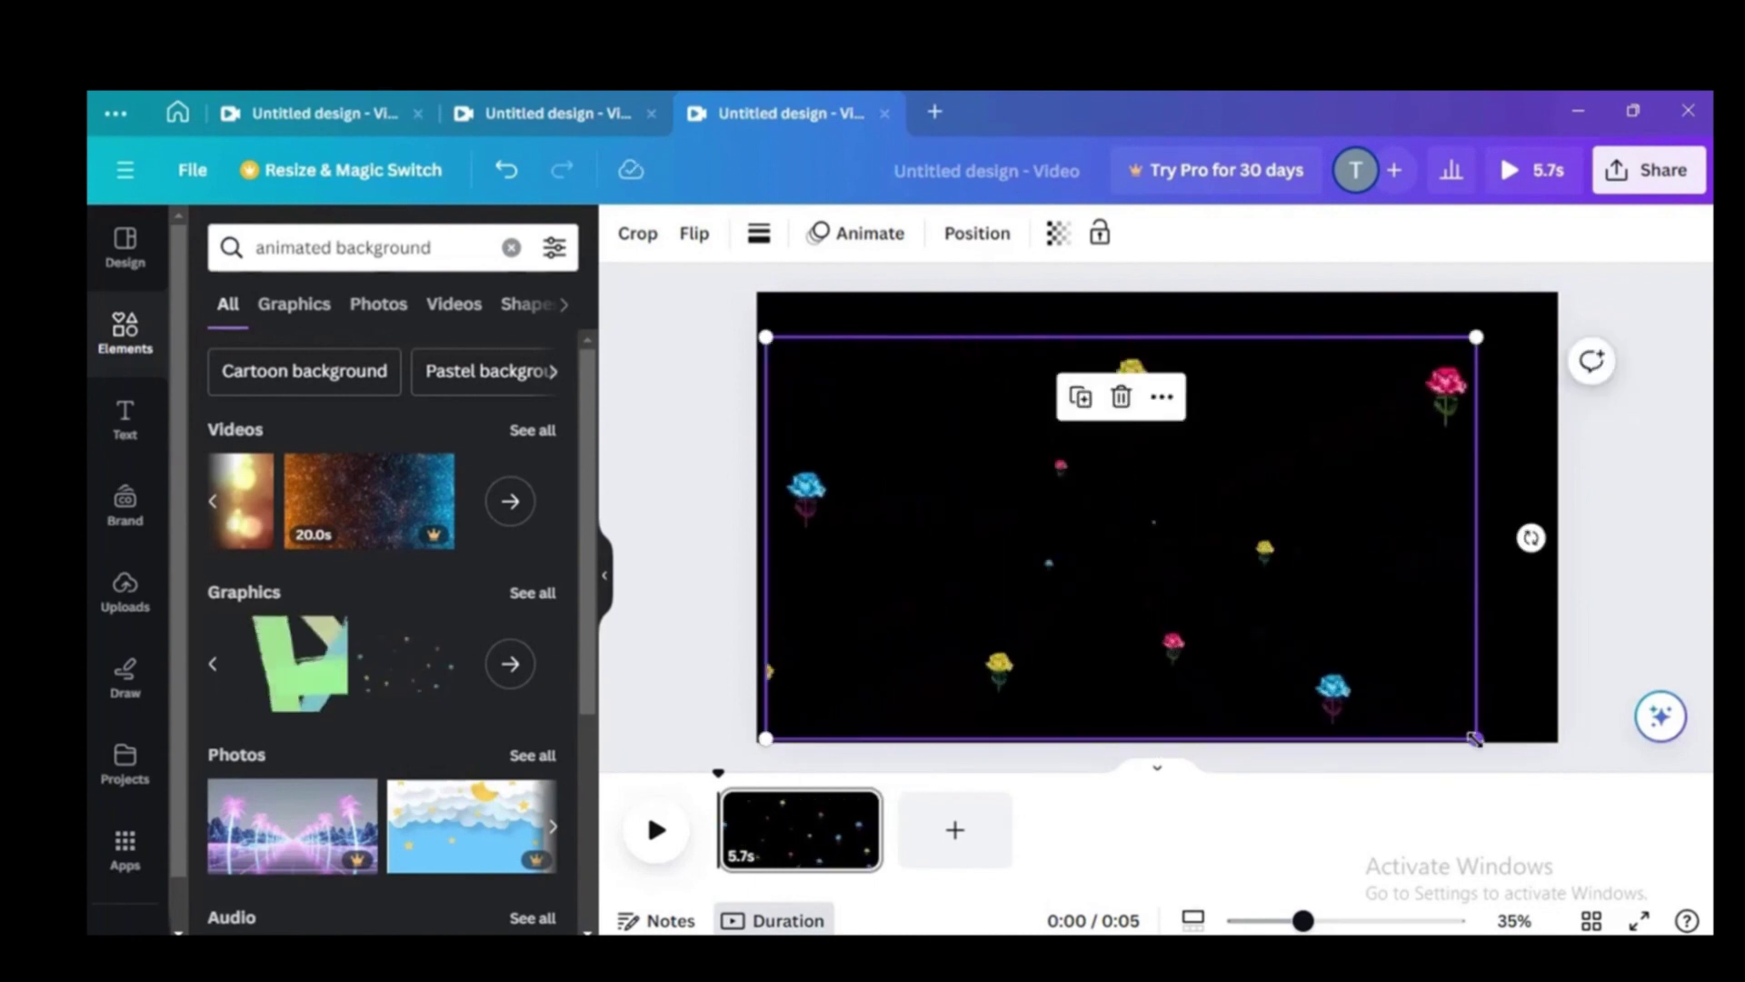
left_click(725, 392)
Search the elements for "circle frame" and add a round picture frame with a blue border to the page
left_click(370, 246)
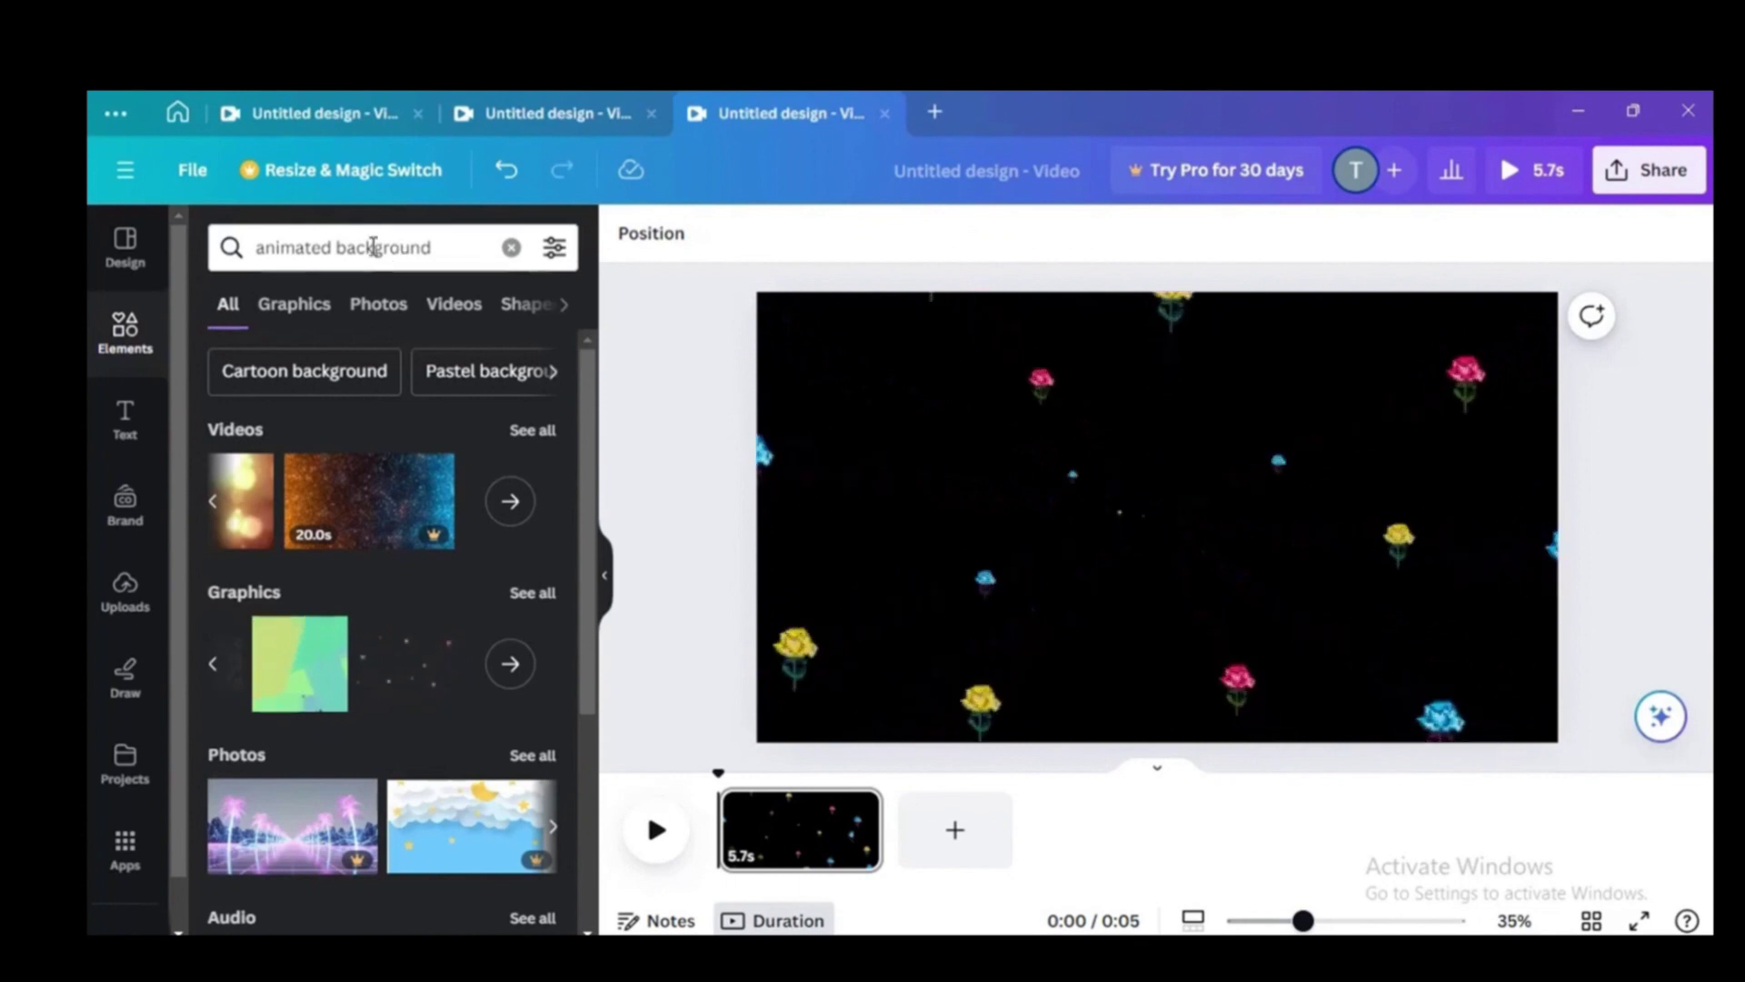
key("ctrl+a")
key("BackSpace")
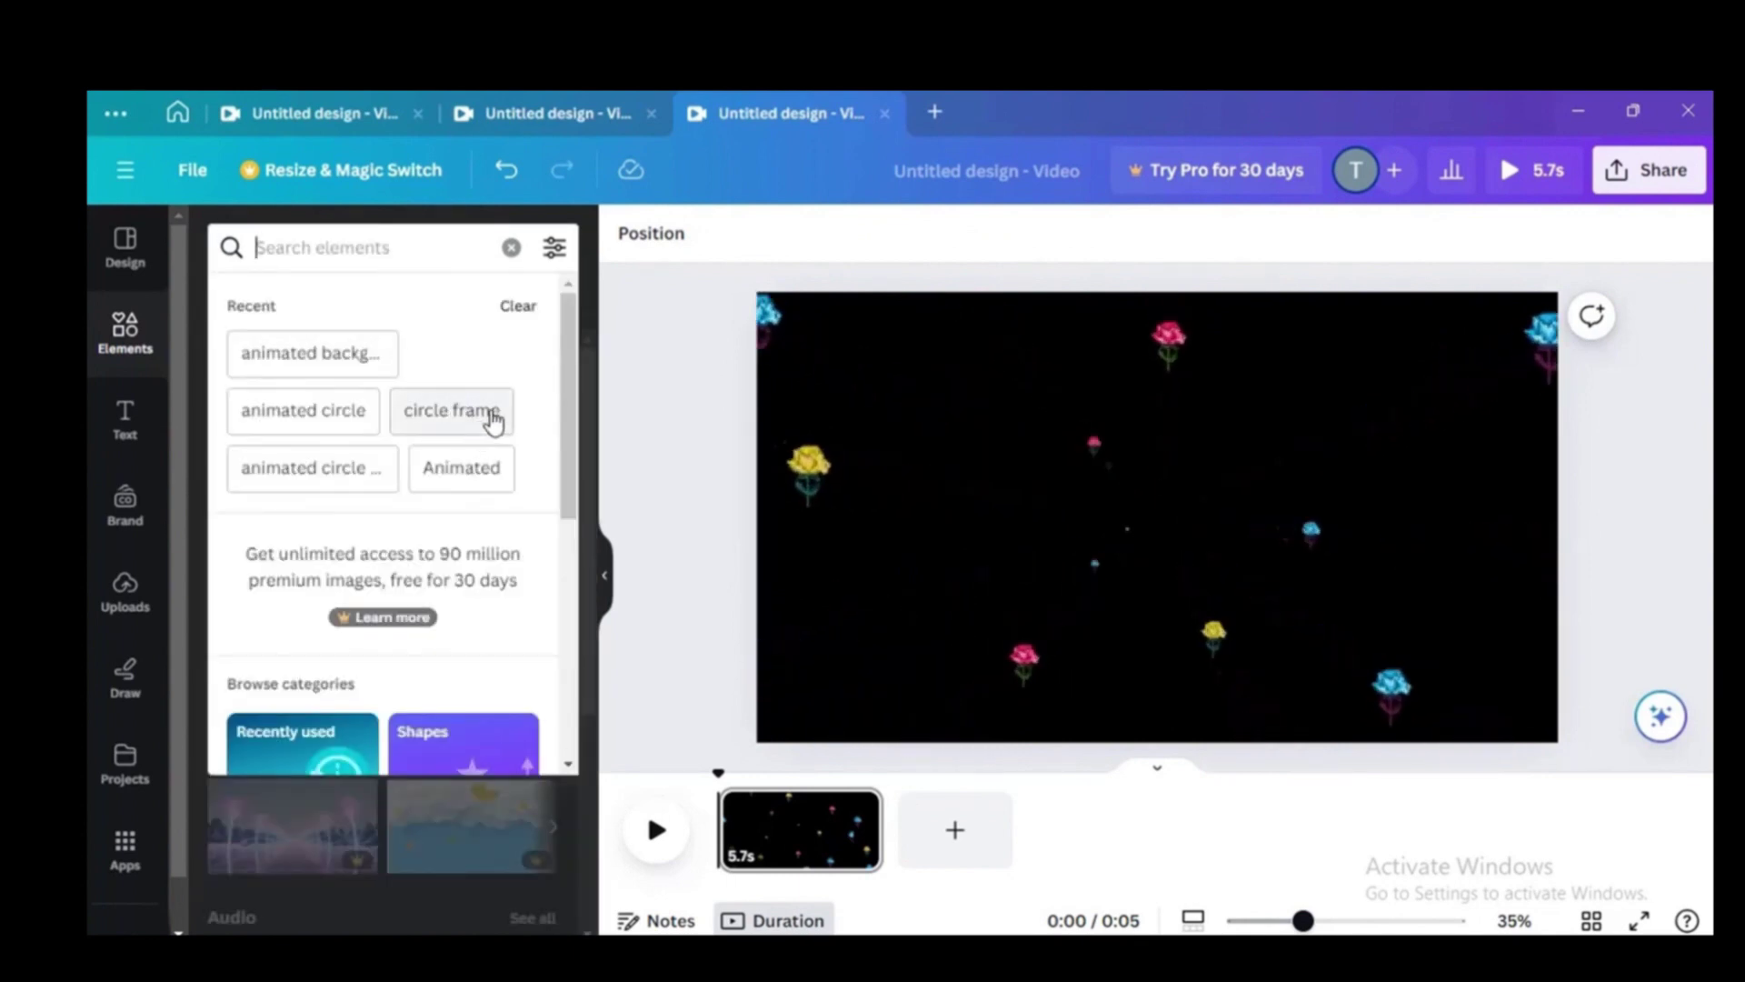
left_click(491, 420)
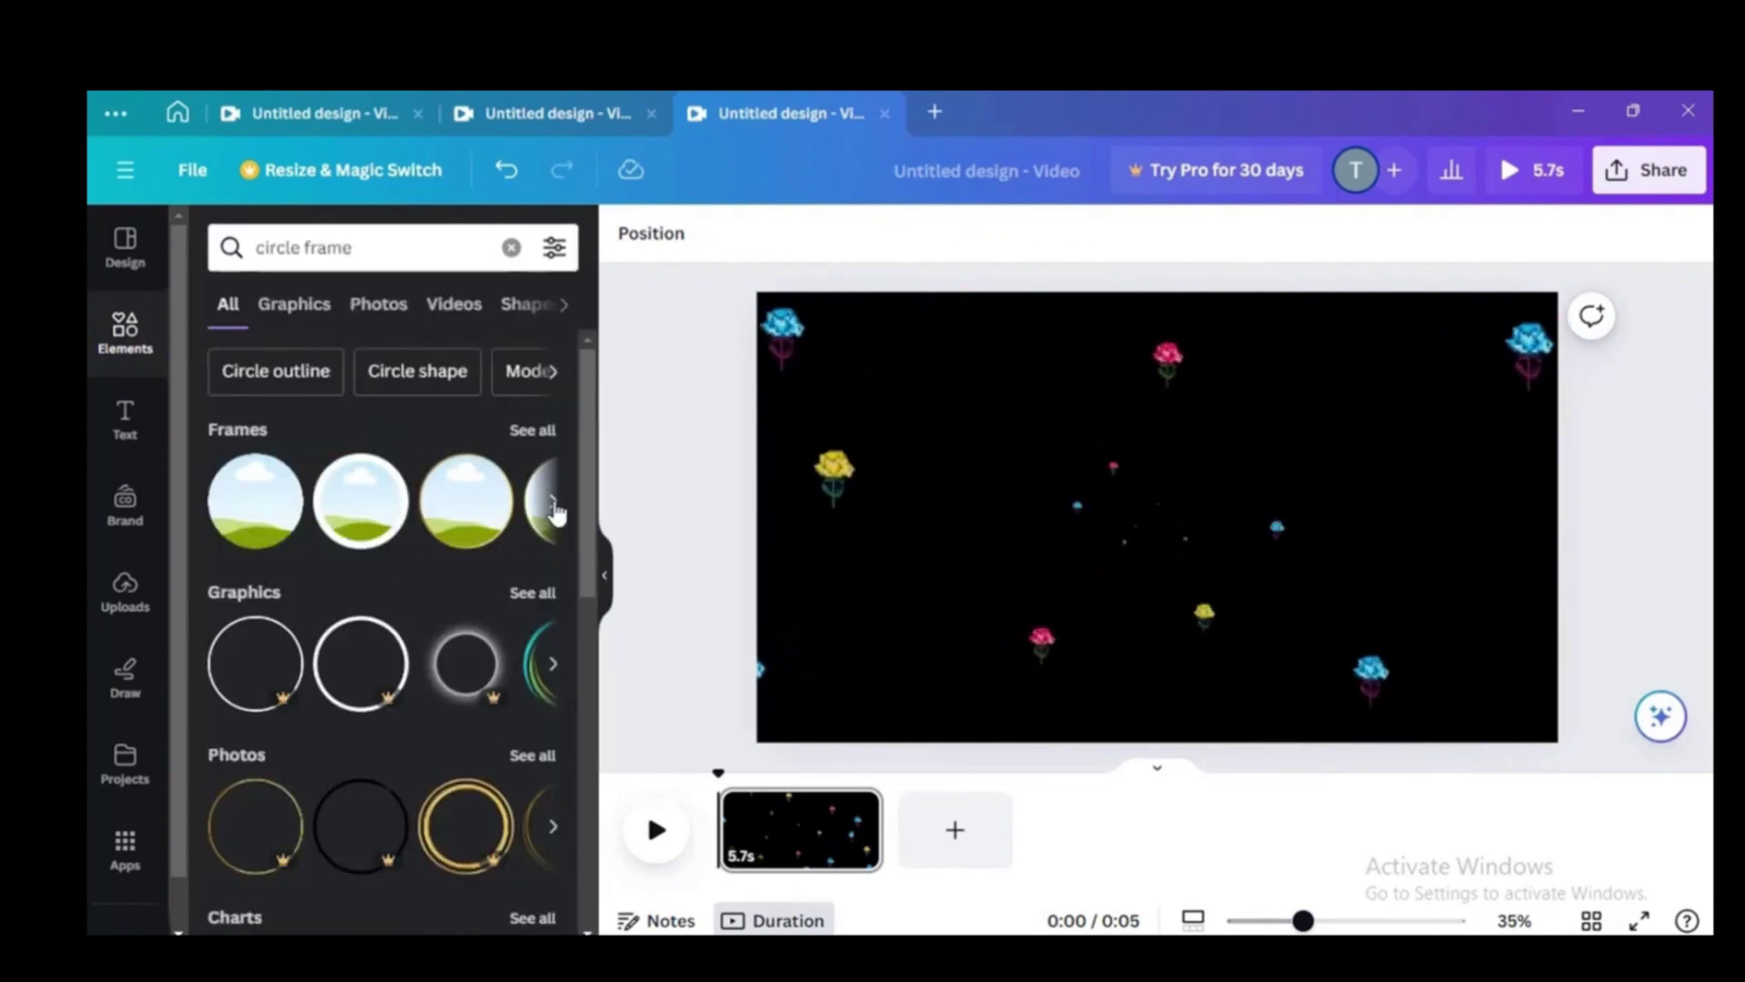
left_click(552, 672)
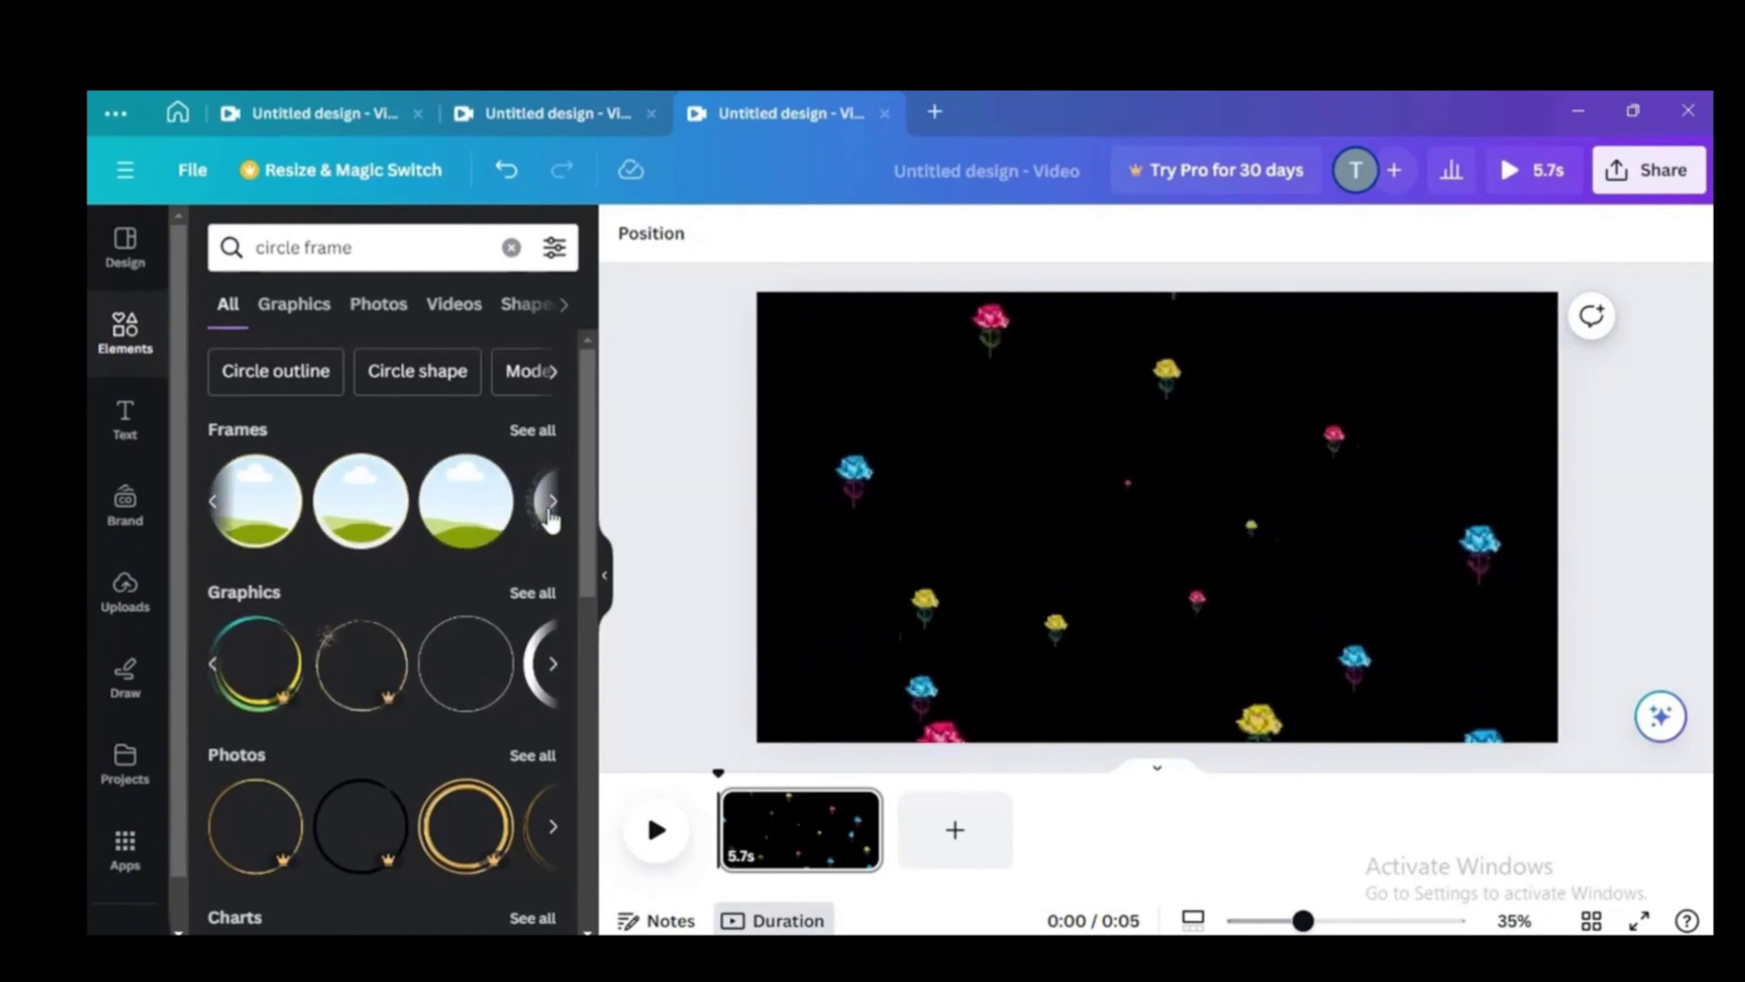
left_click(255, 501)
Apply the Succession animation to the circle frame
left_click(763, 233)
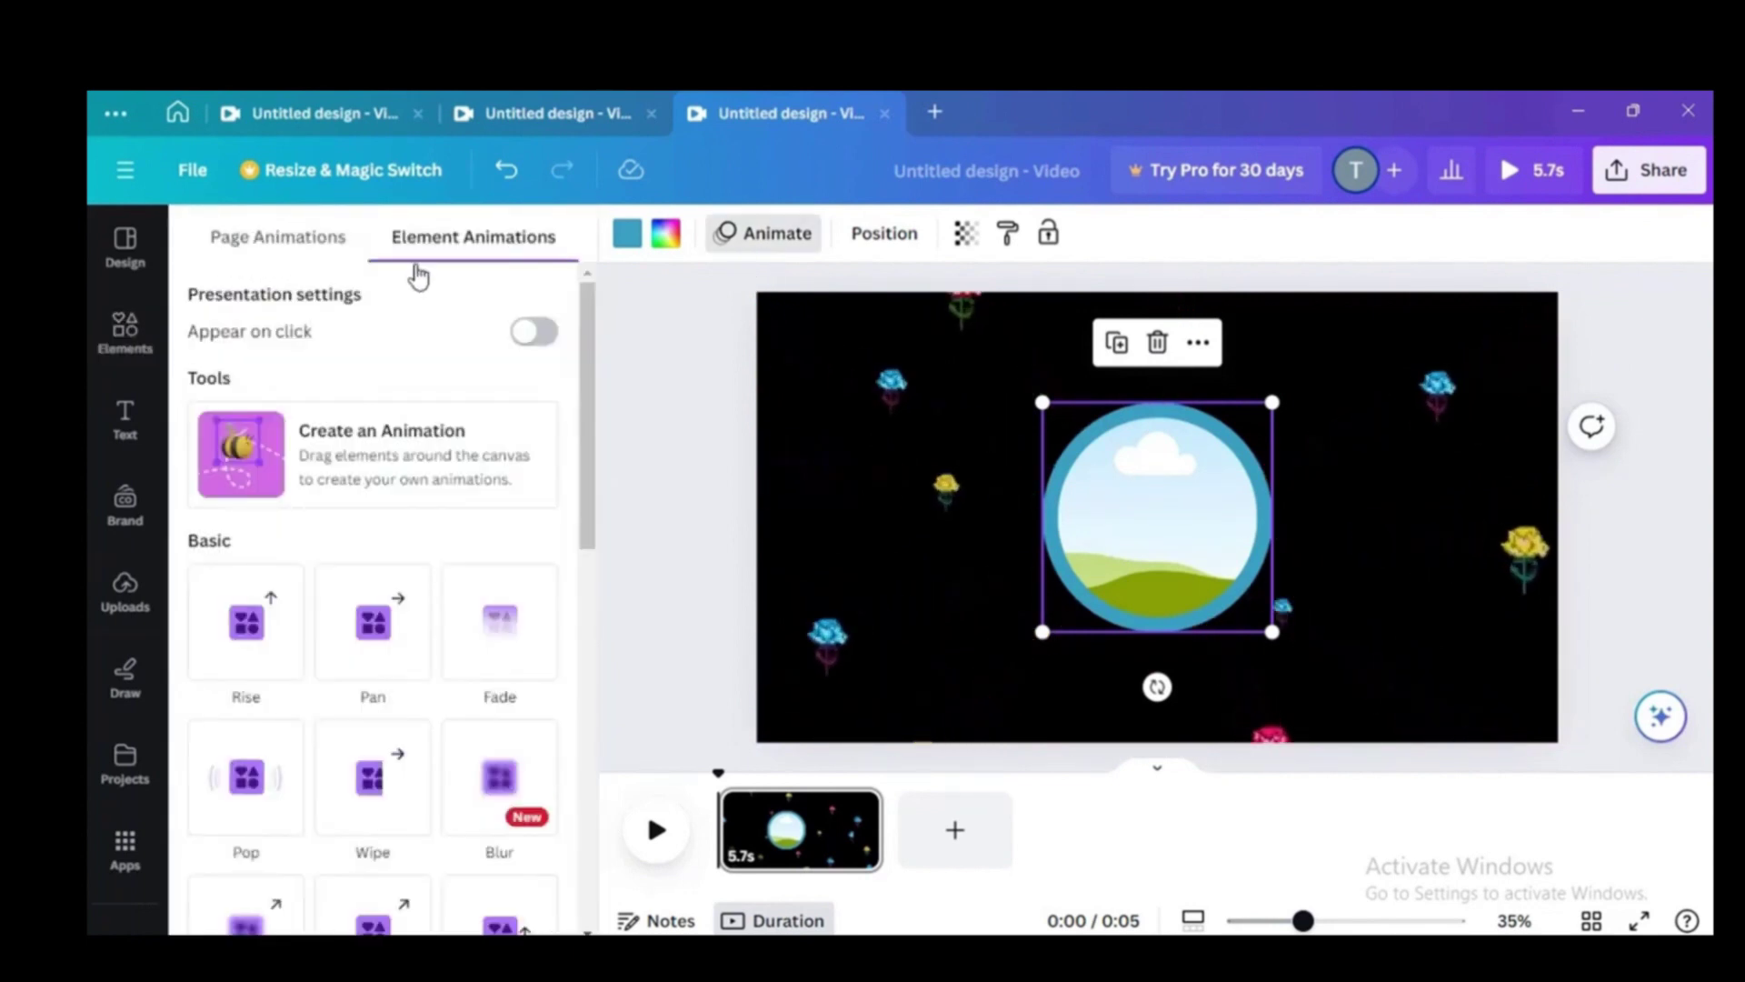
left_click(678, 685)
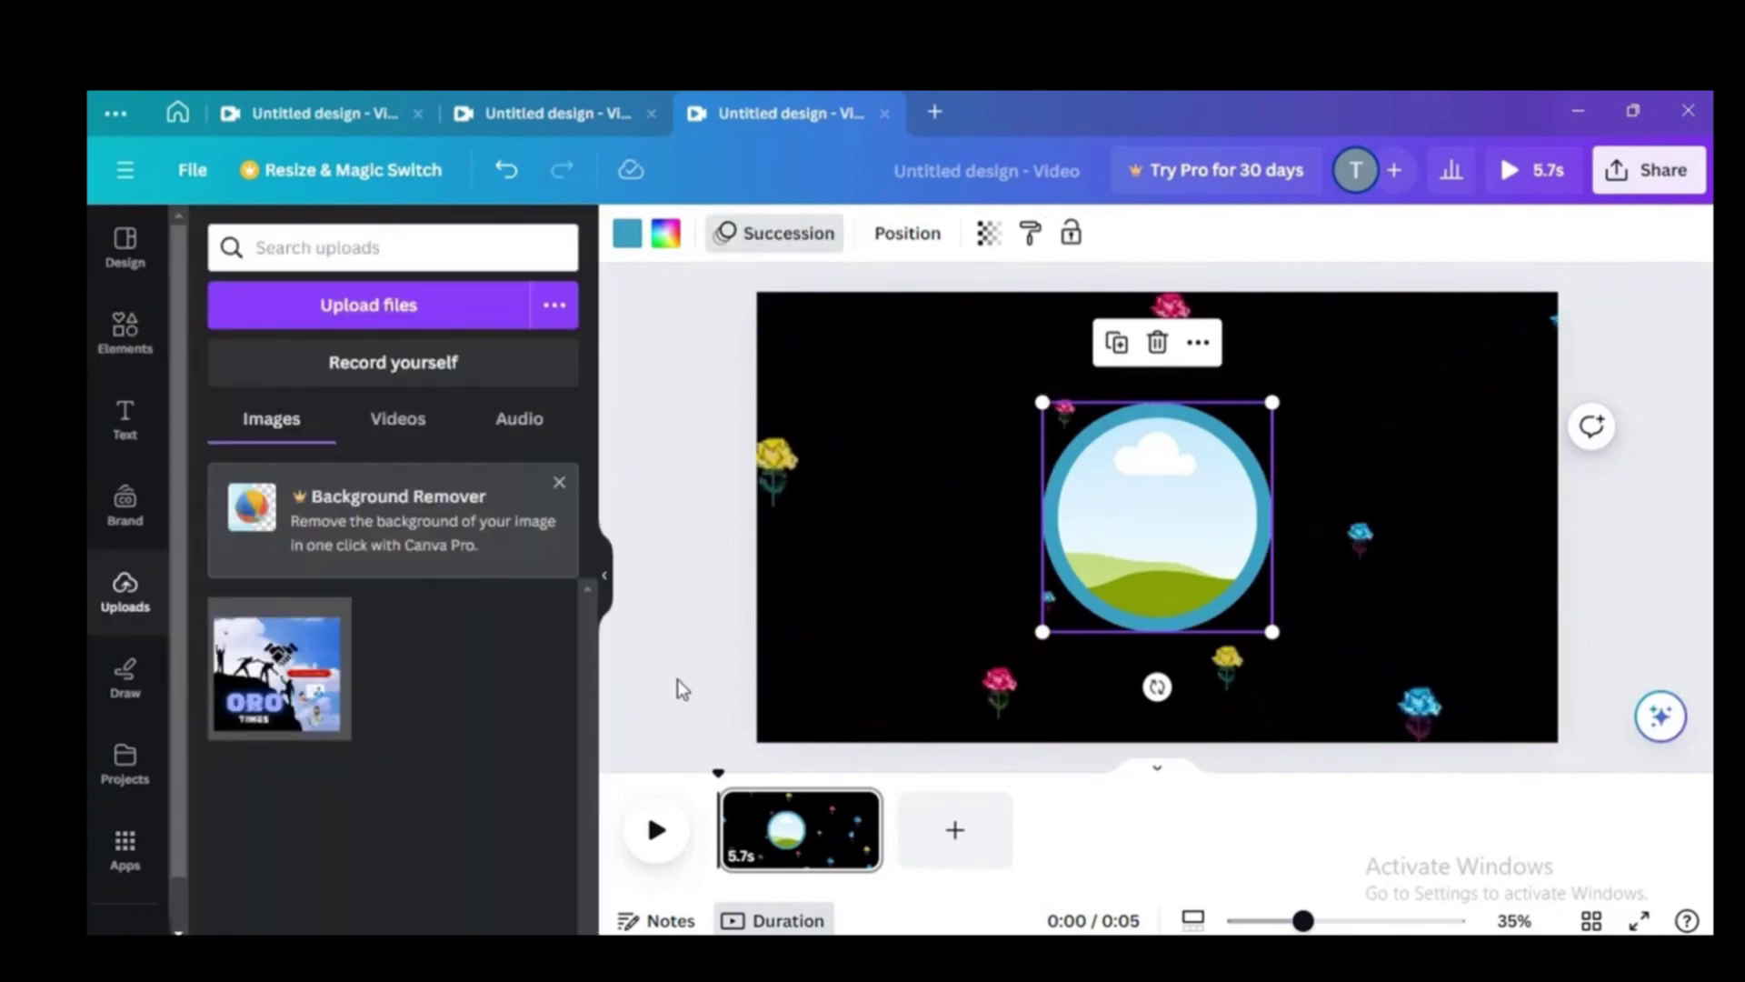
left_click(672, 615)
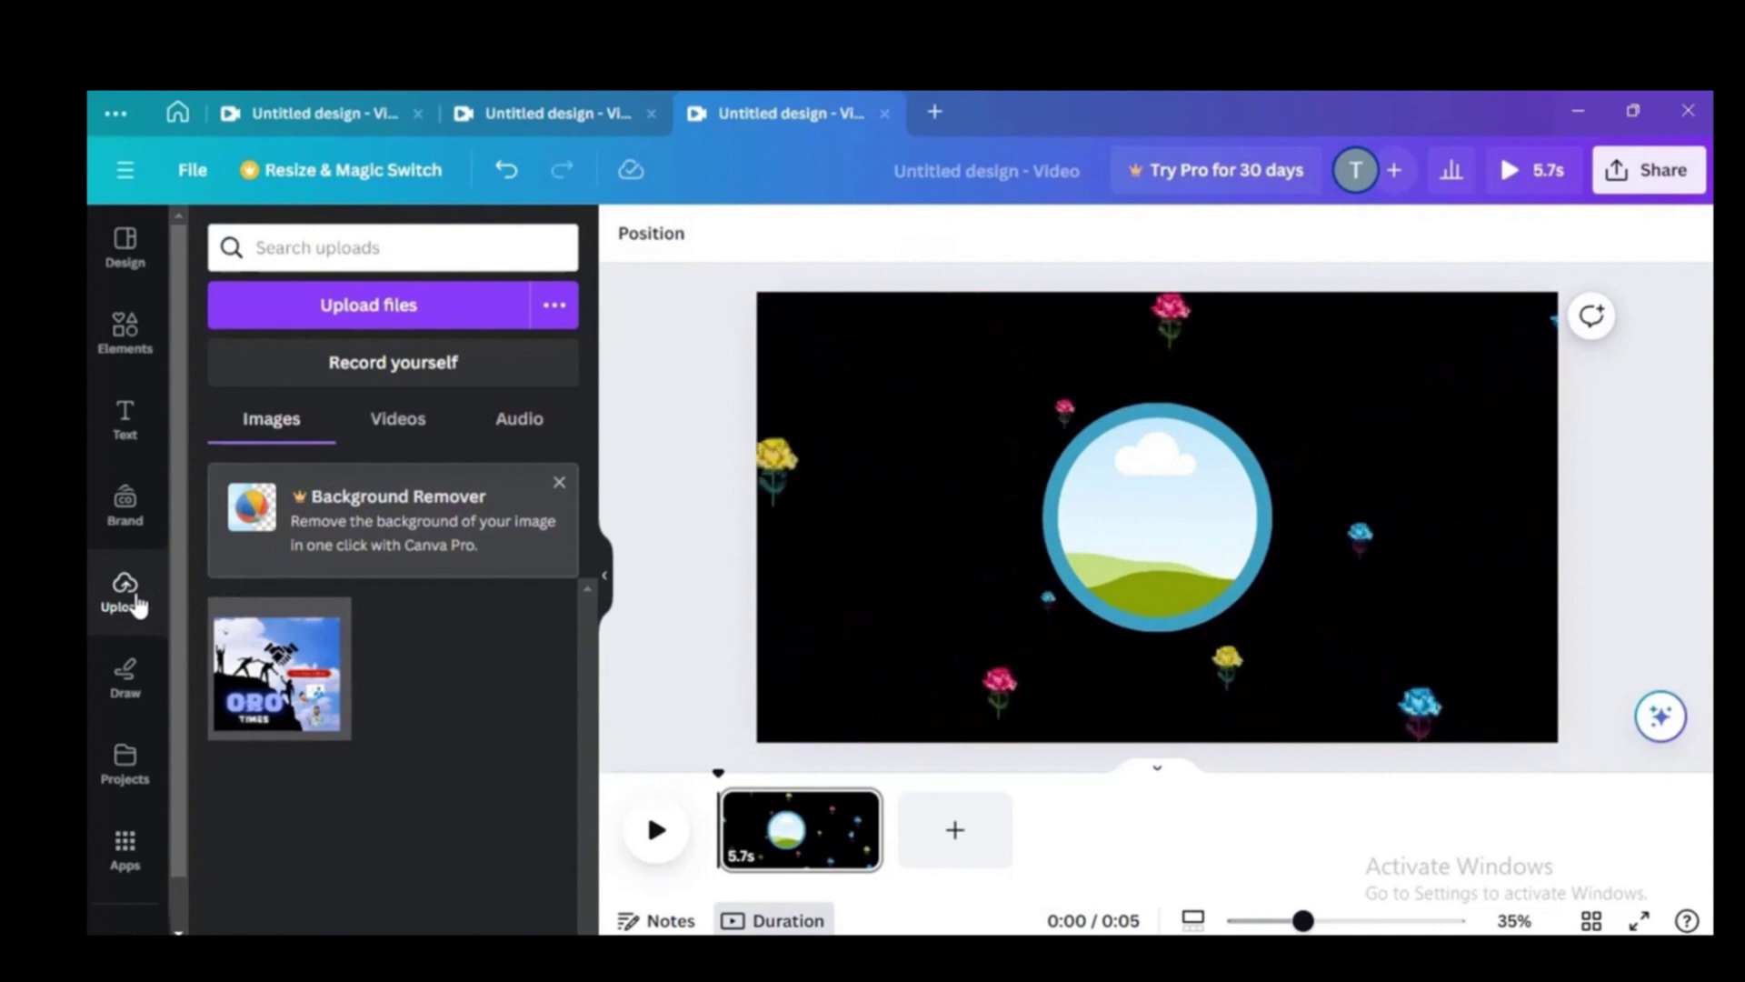
Fill the circle frame with the uploaded ORO Times logo image and move the frame slightly upward
left_click(1304, 661)
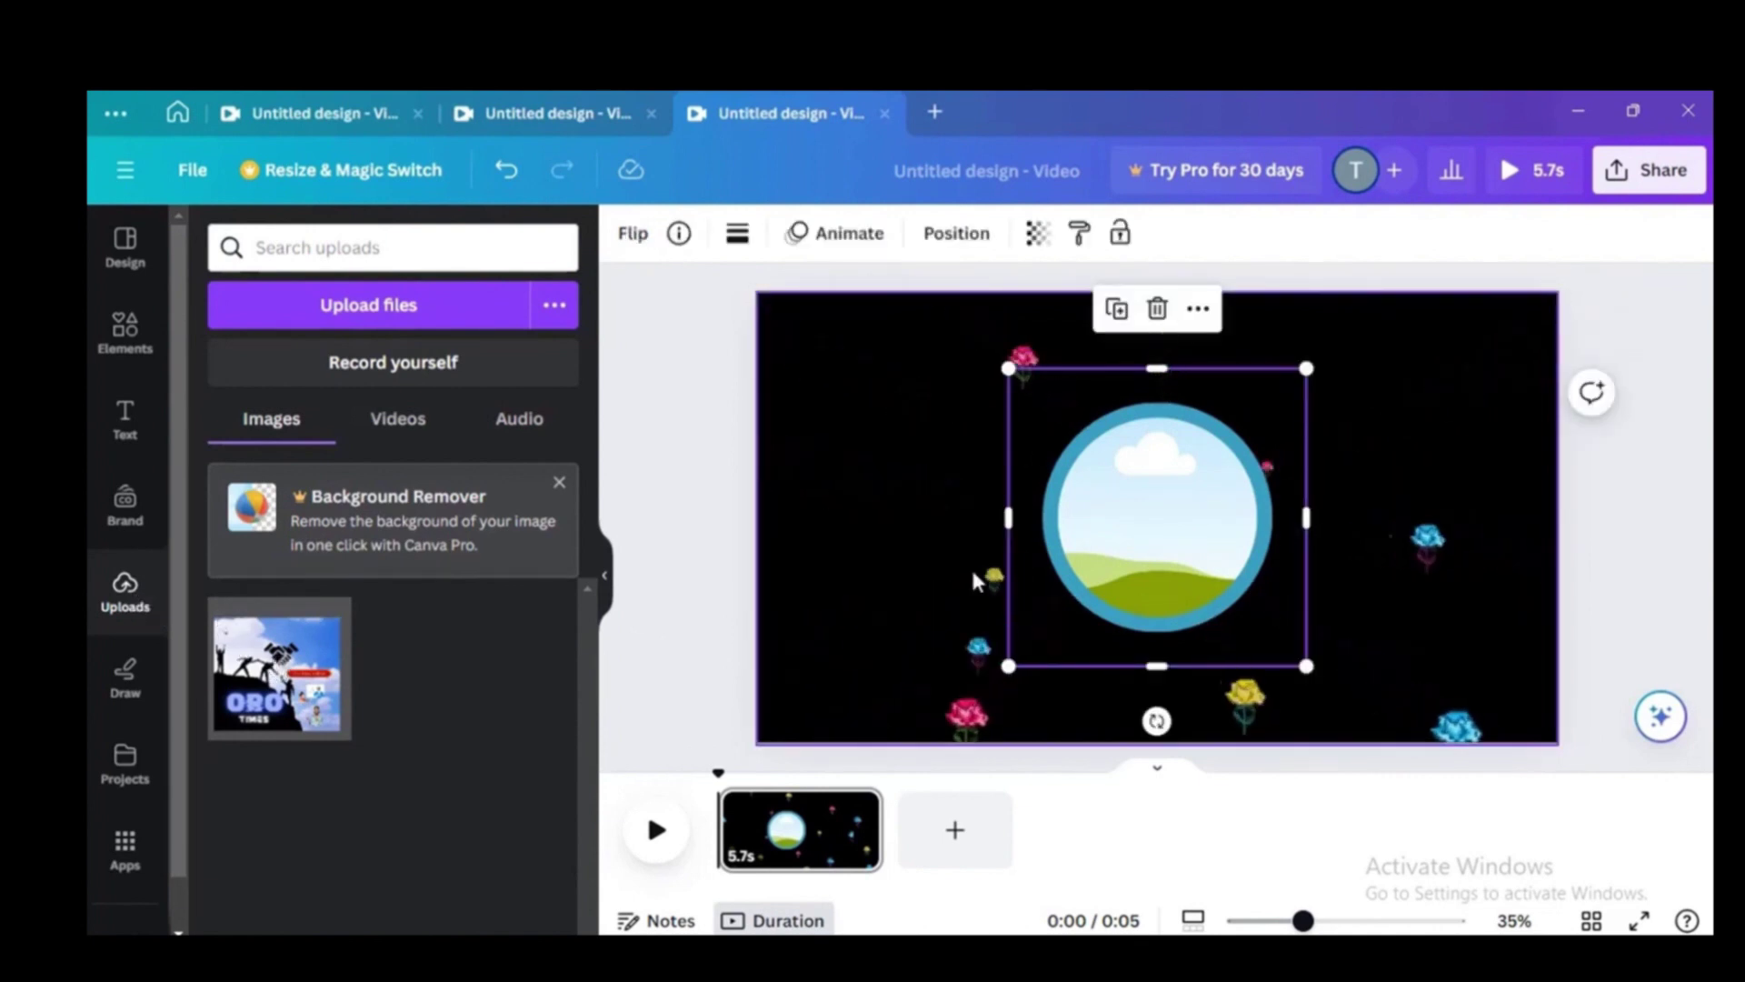
left_click_drag(279, 668, 1182, 527)
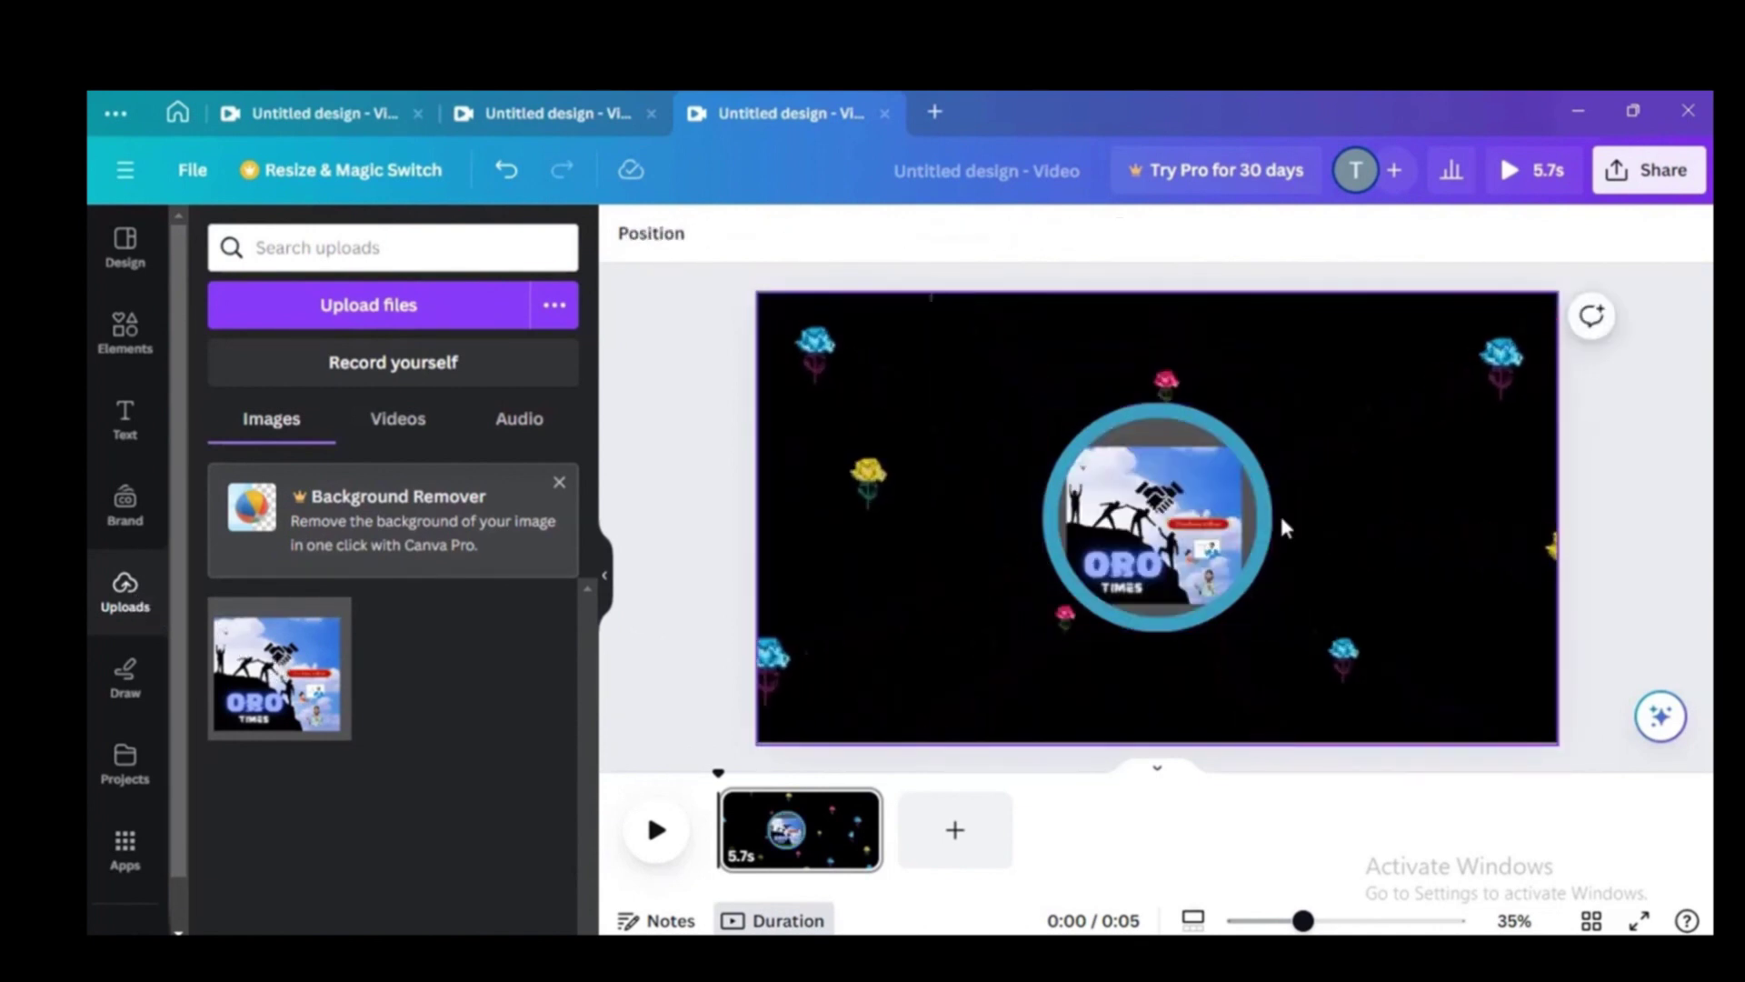
left_click(1182, 509)
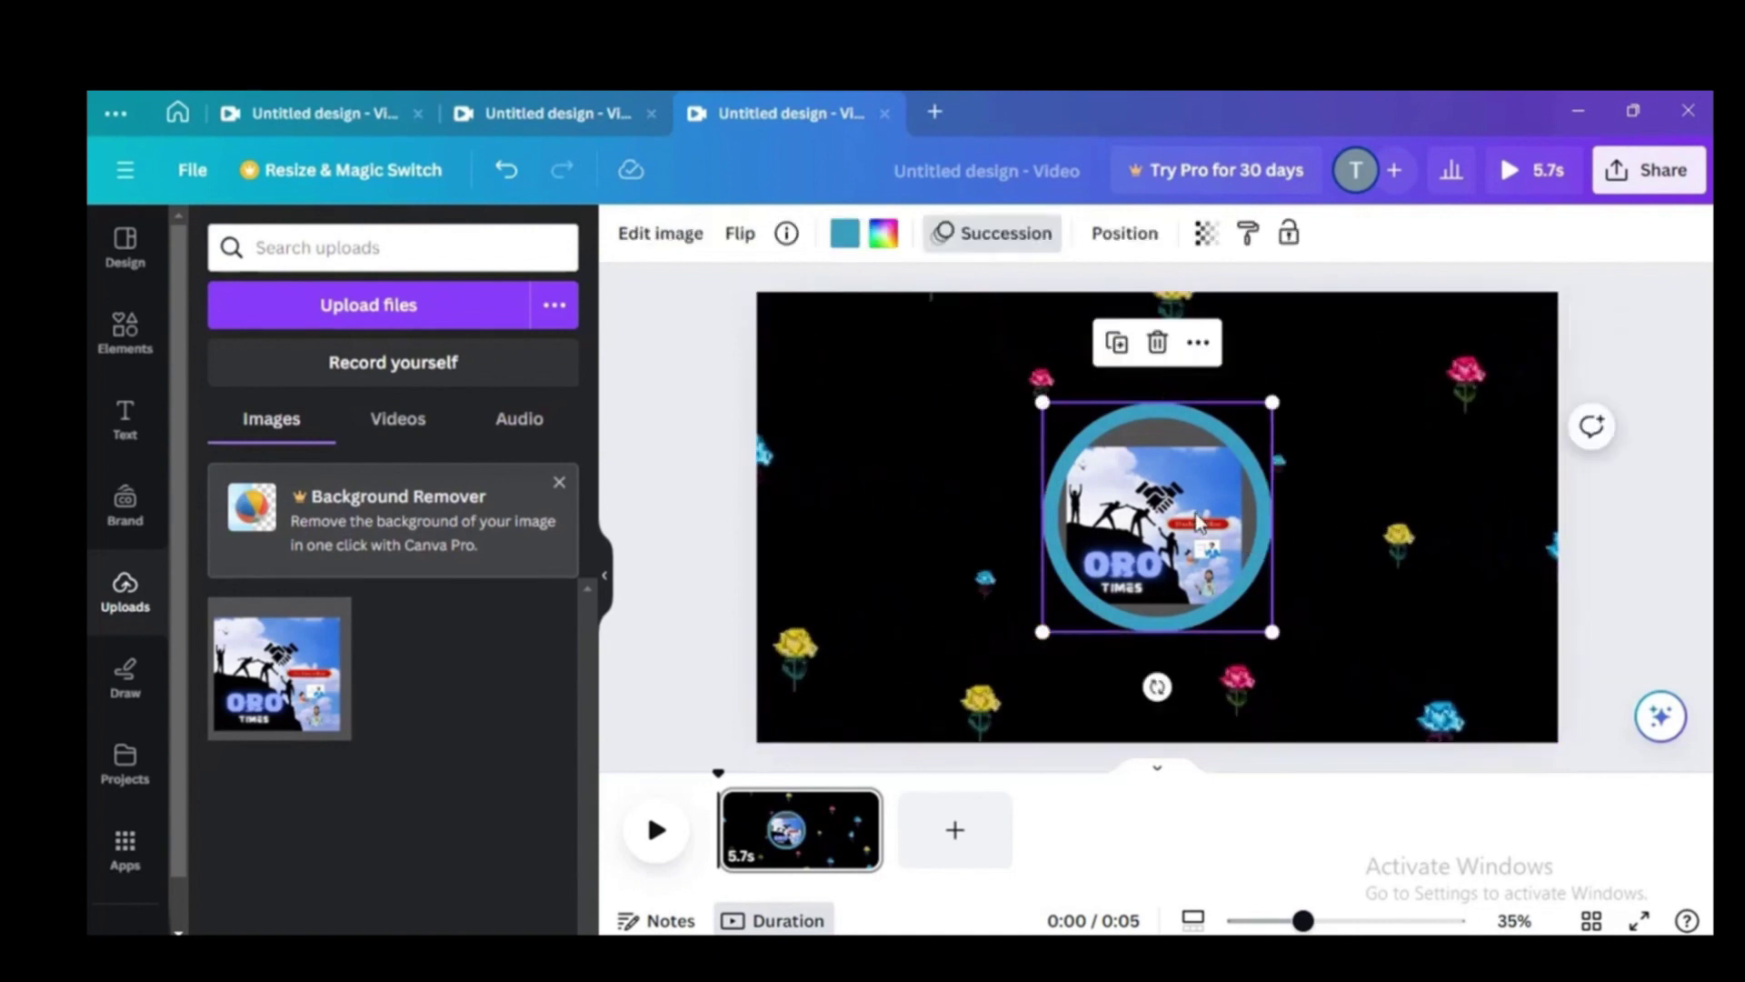
Search the elements for "circle animated"
left_click(126, 332)
left_click(366, 247)
key("BackSpace")
key("BackSpace")
key("BackSpace")
key("BackSpace")
key("BackSpace")
key("BackSpace")
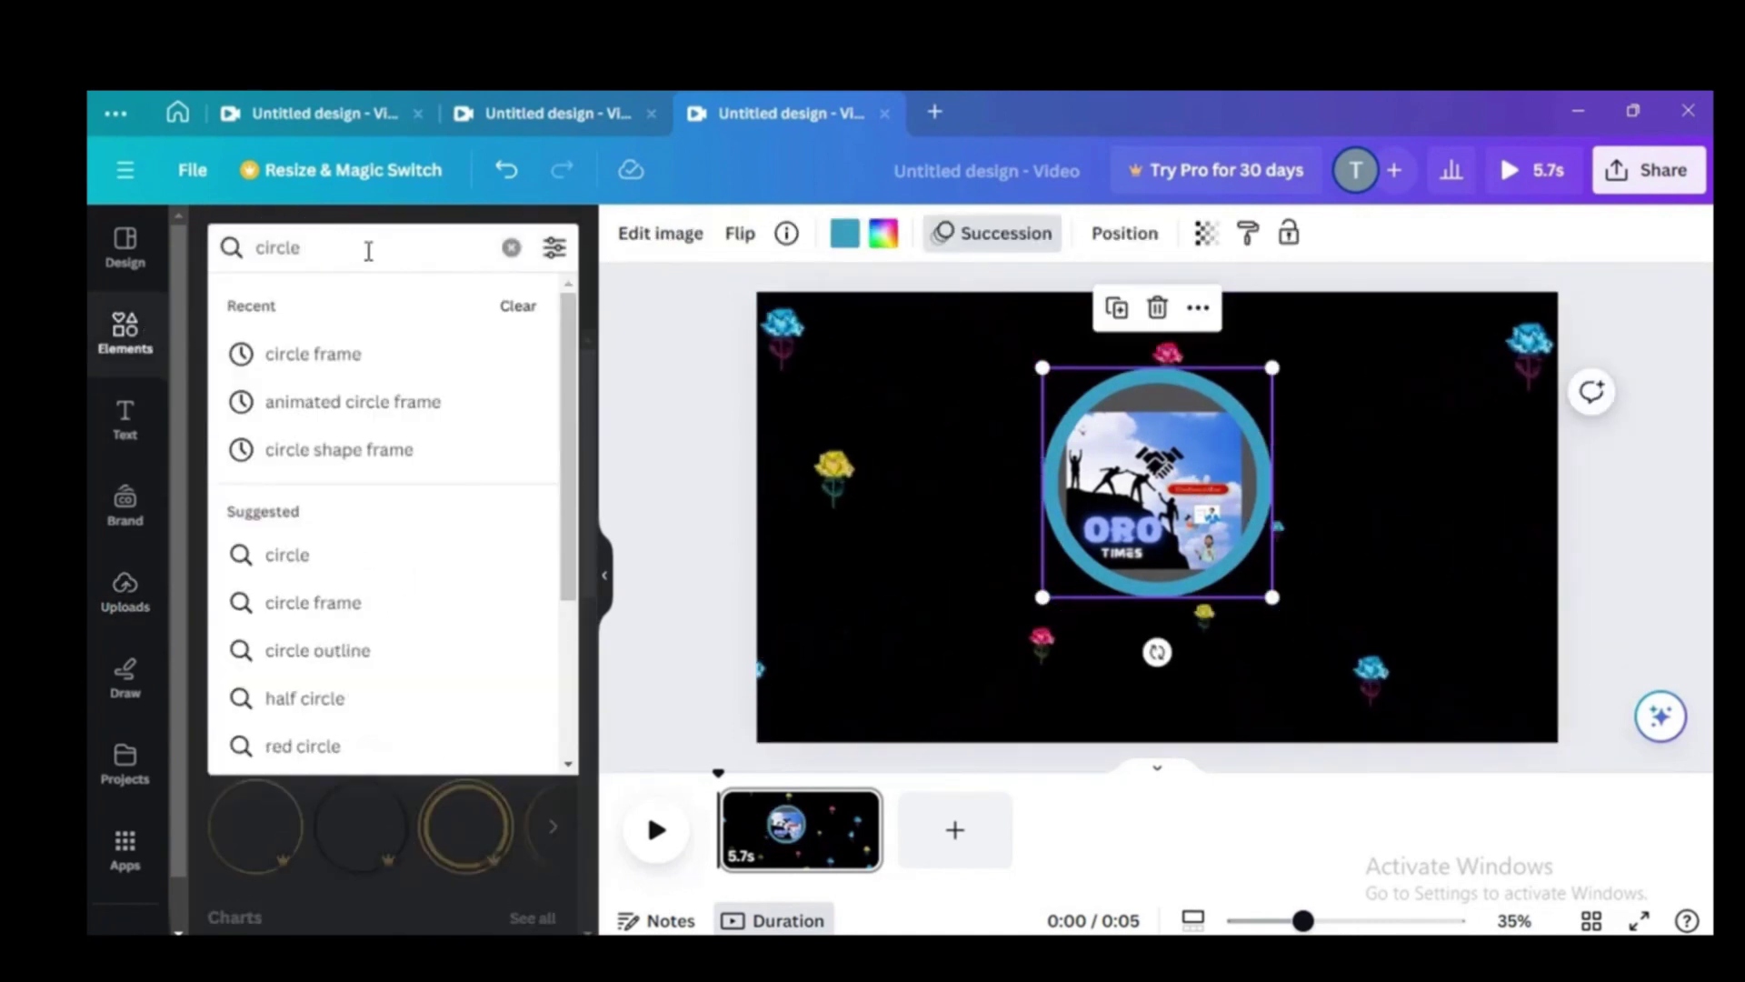
type("animate")
left_click(366, 343)
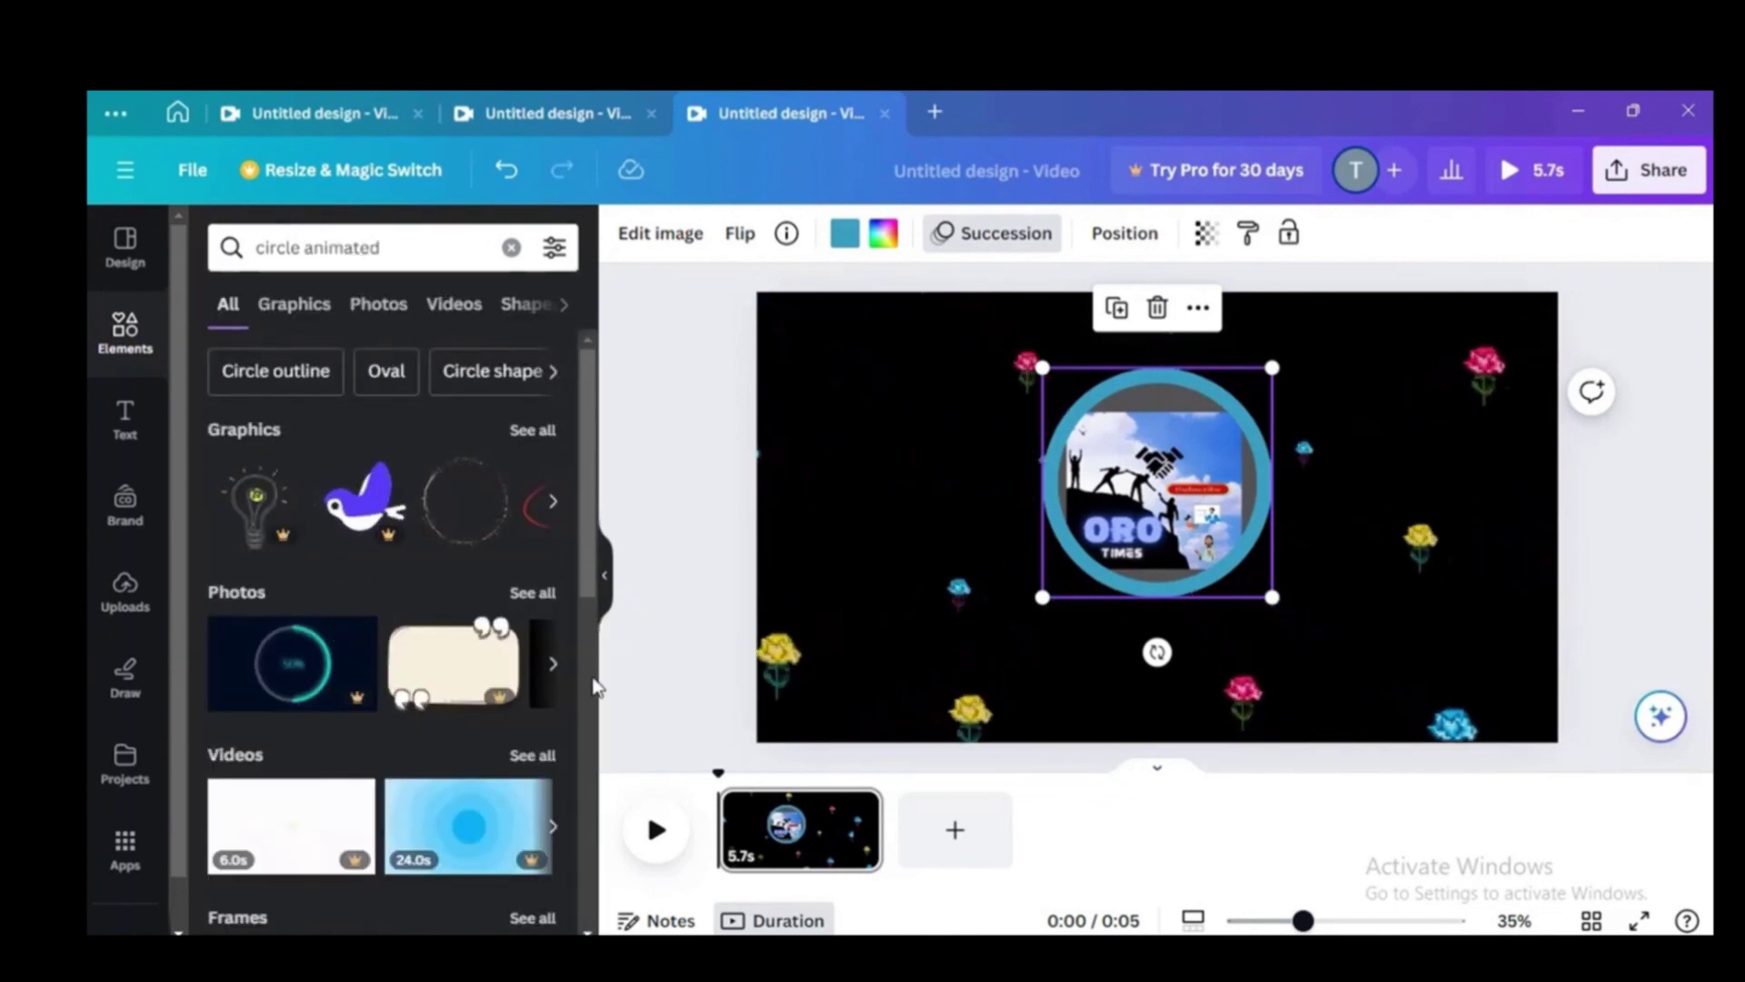
Add the animated white double-ring graphic from the full graphics results and scale it down to surround the logo
left_click(532, 430)
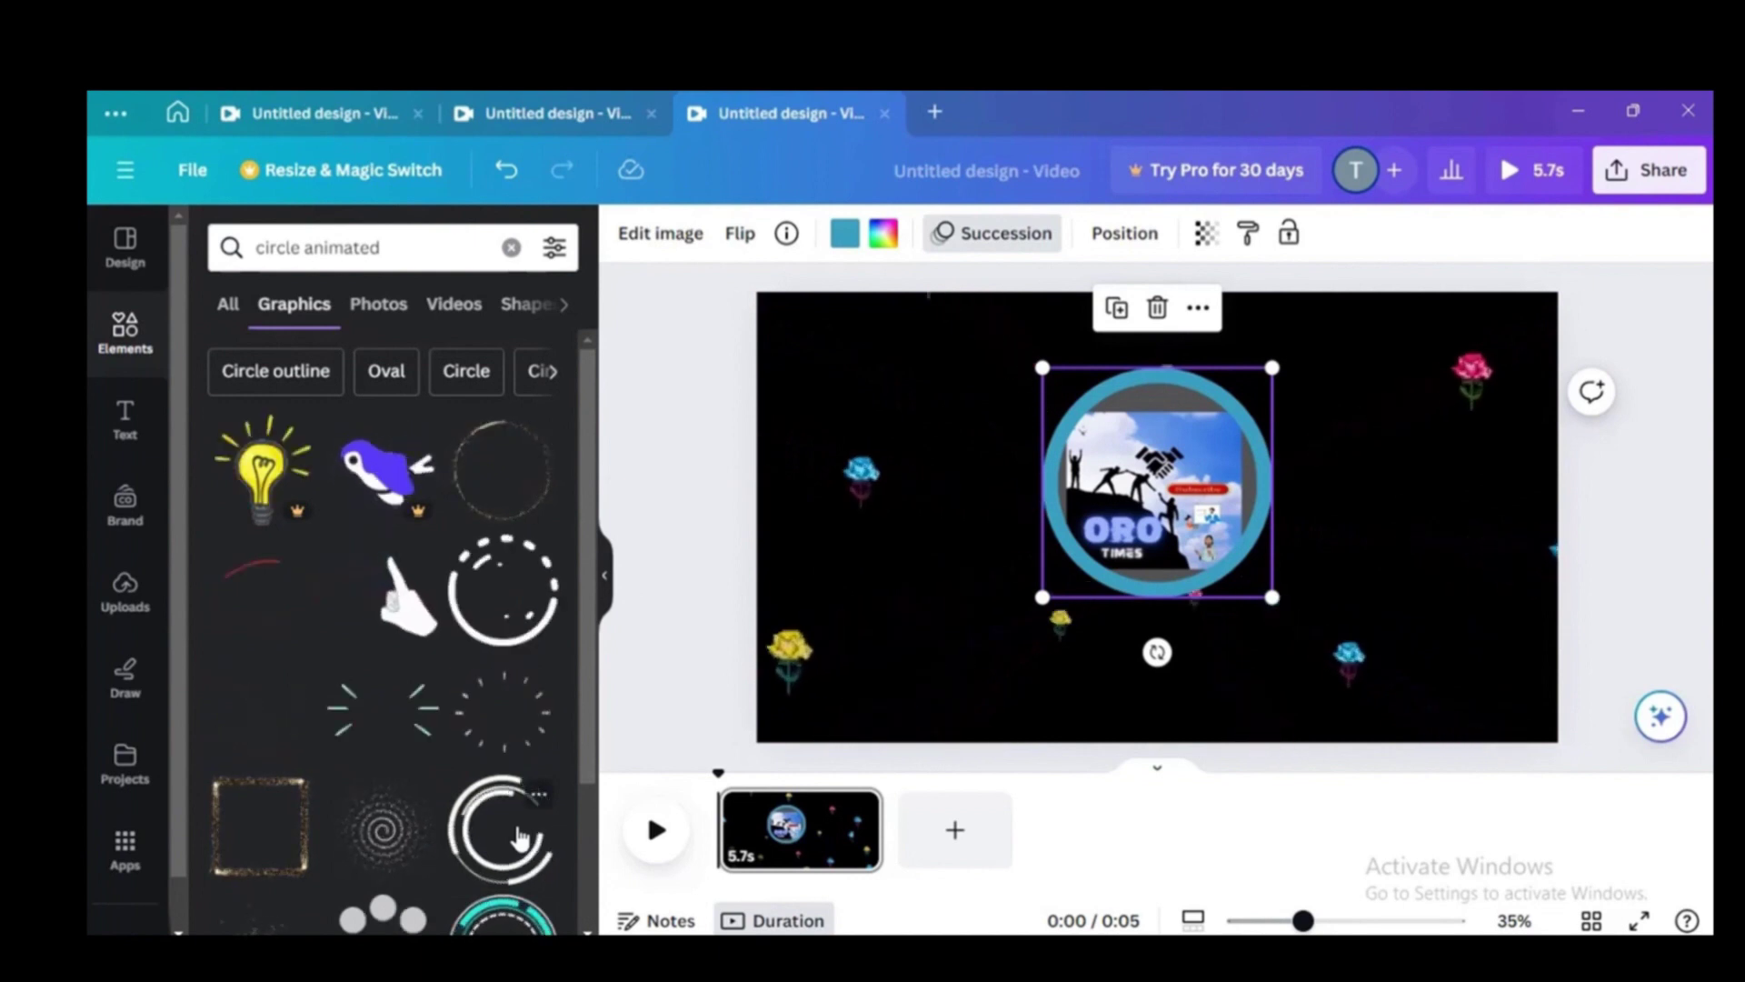
left_click(518, 836)
left_click_drag(973, 701, 1022, 616)
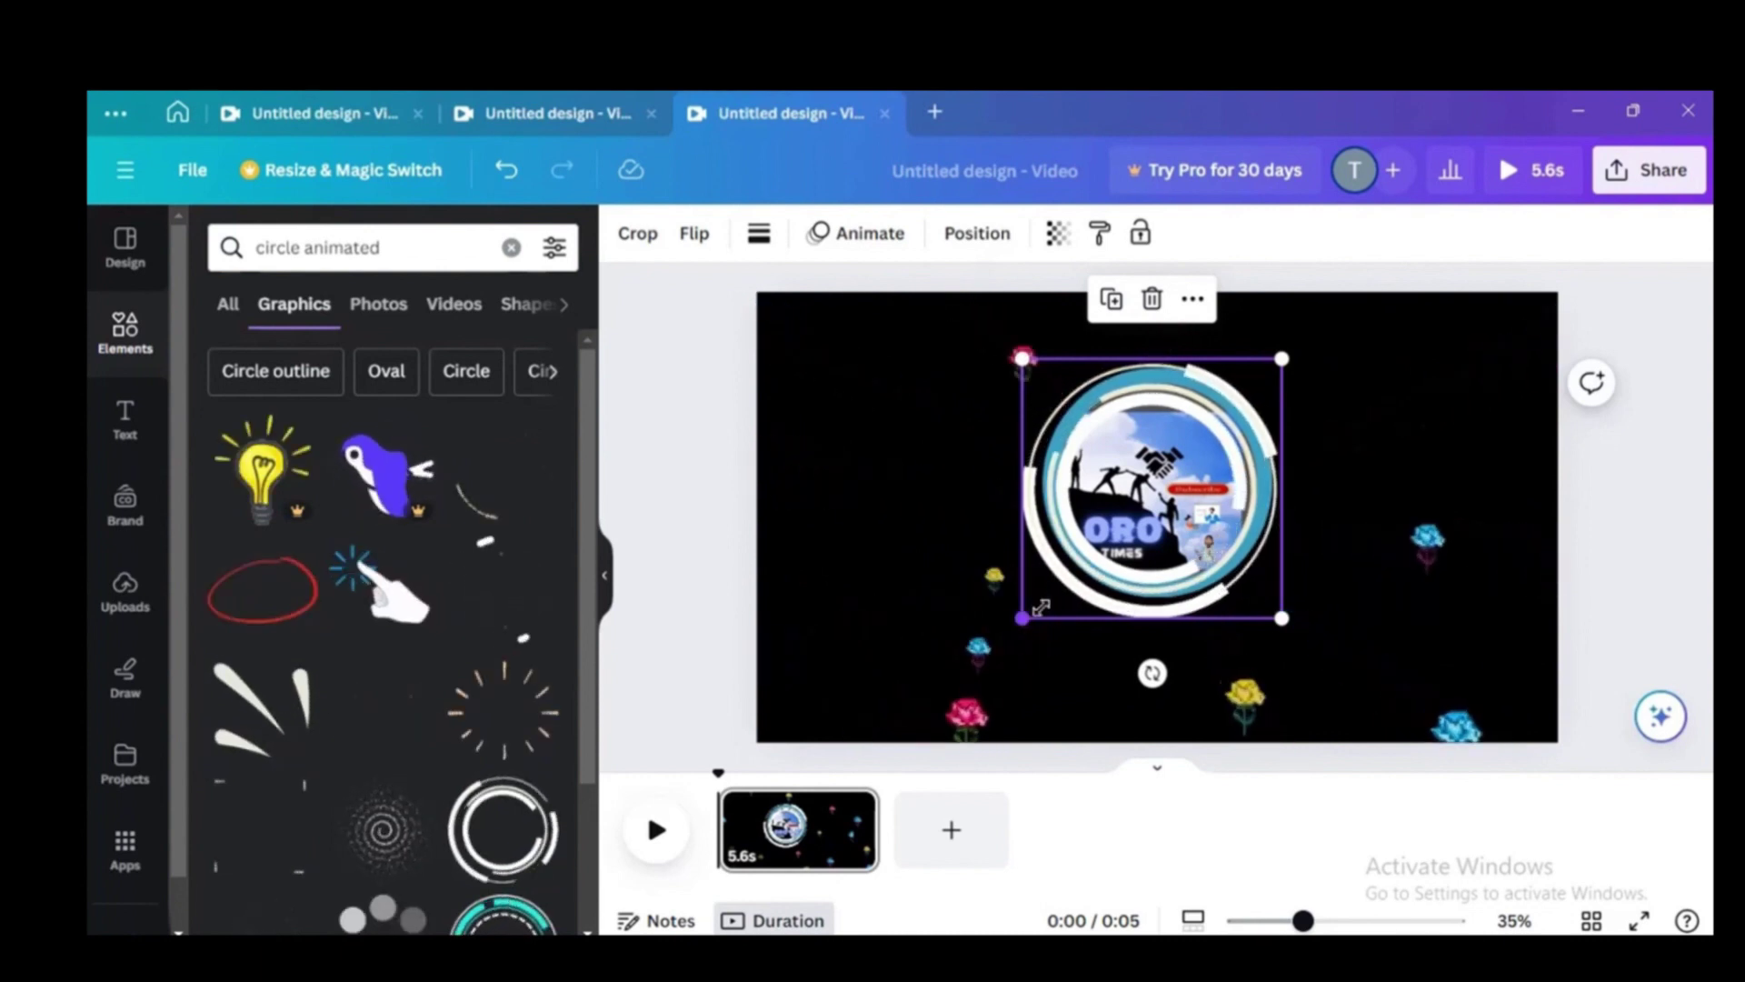
Add a heading reading "ORO TIMES" and place it centered just below the circular logo
left_click(916, 494)
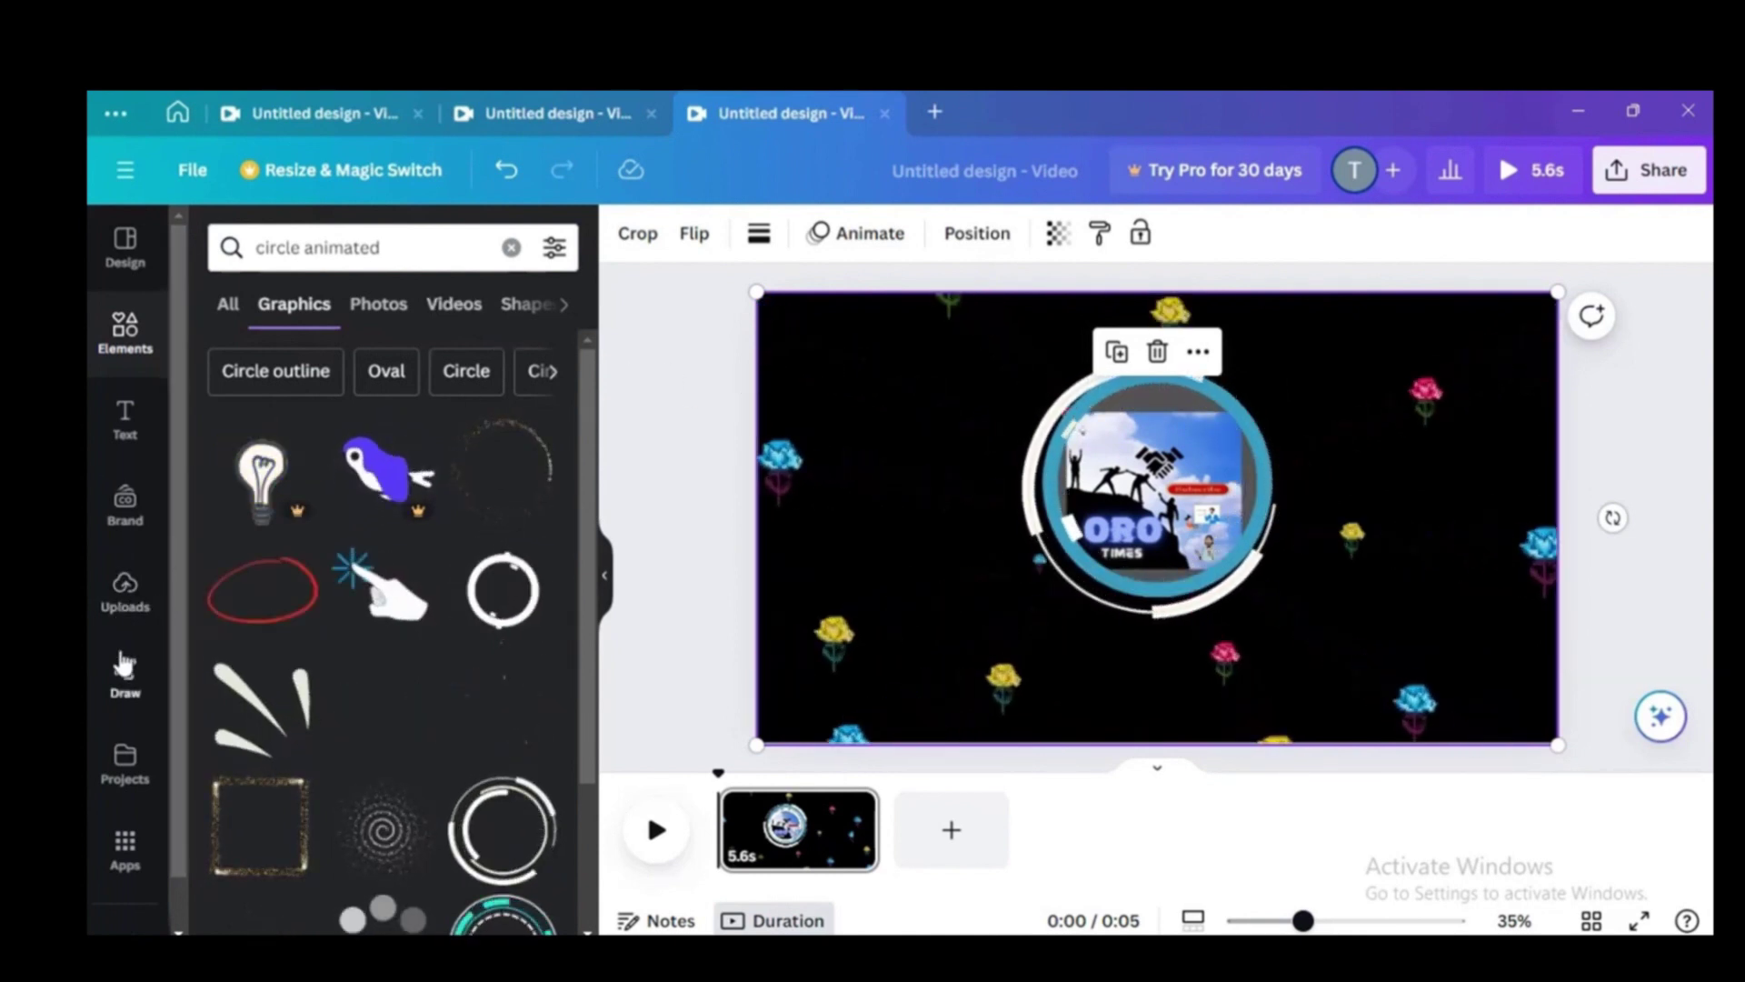
left_click(128, 440)
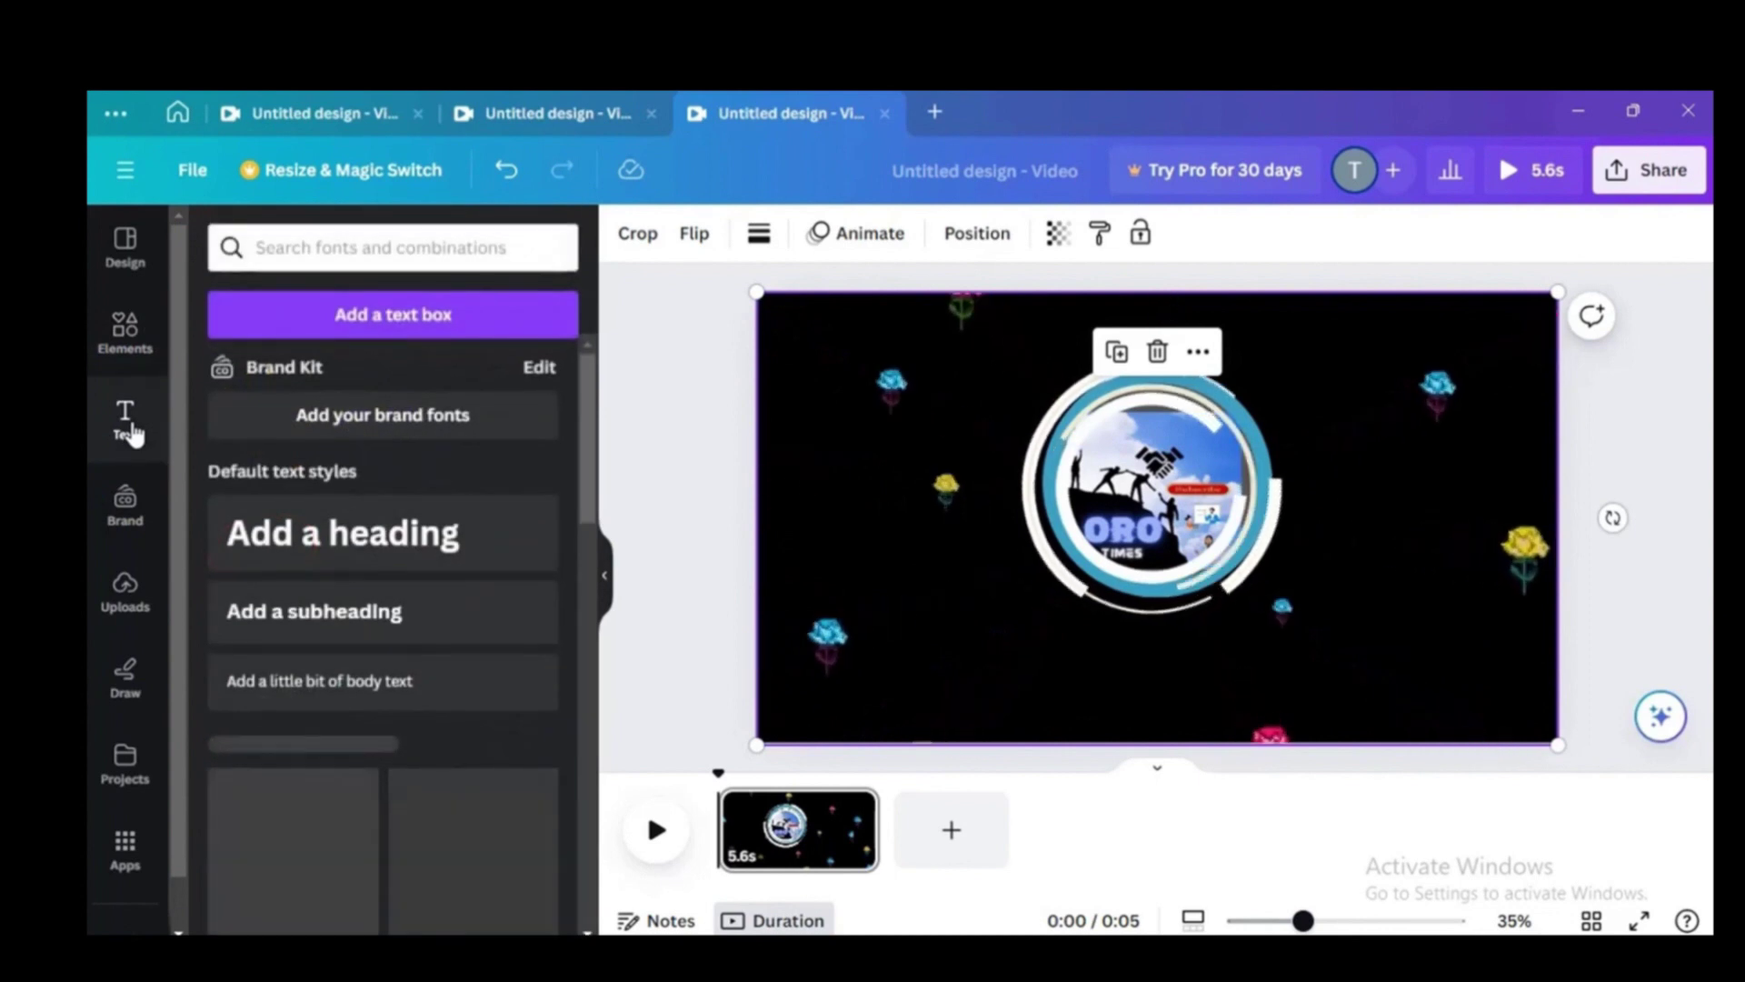
left_click(413, 550)
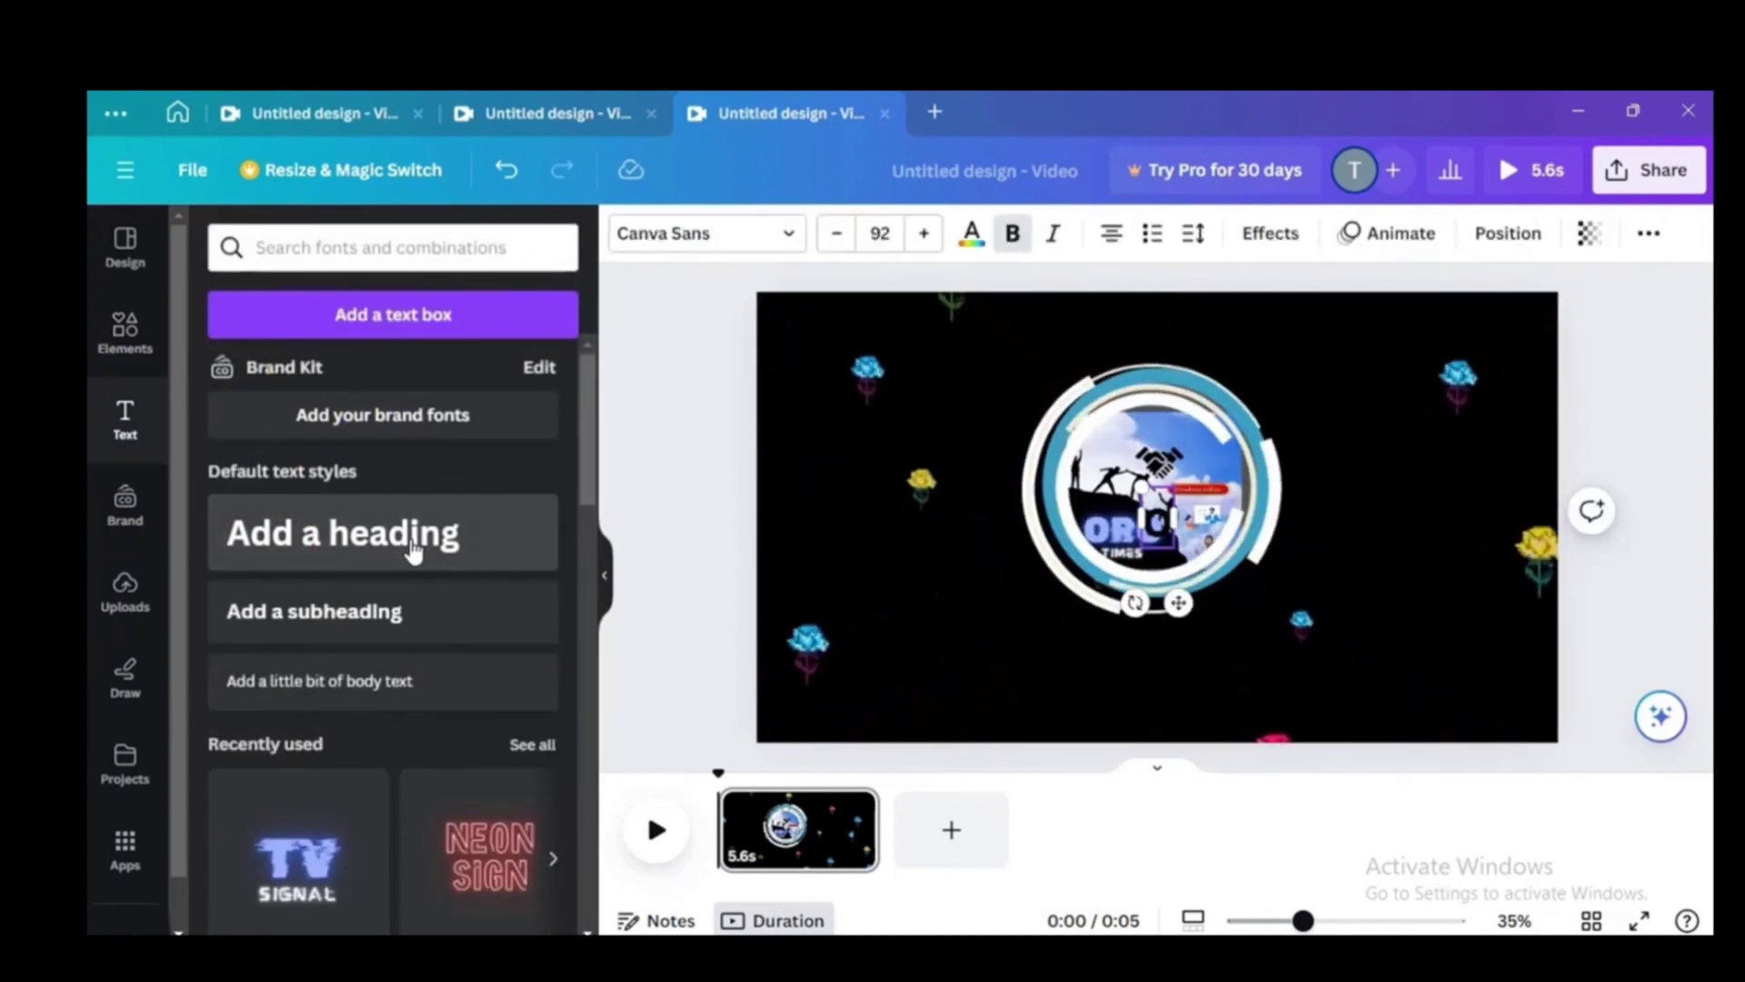
key("Delete")
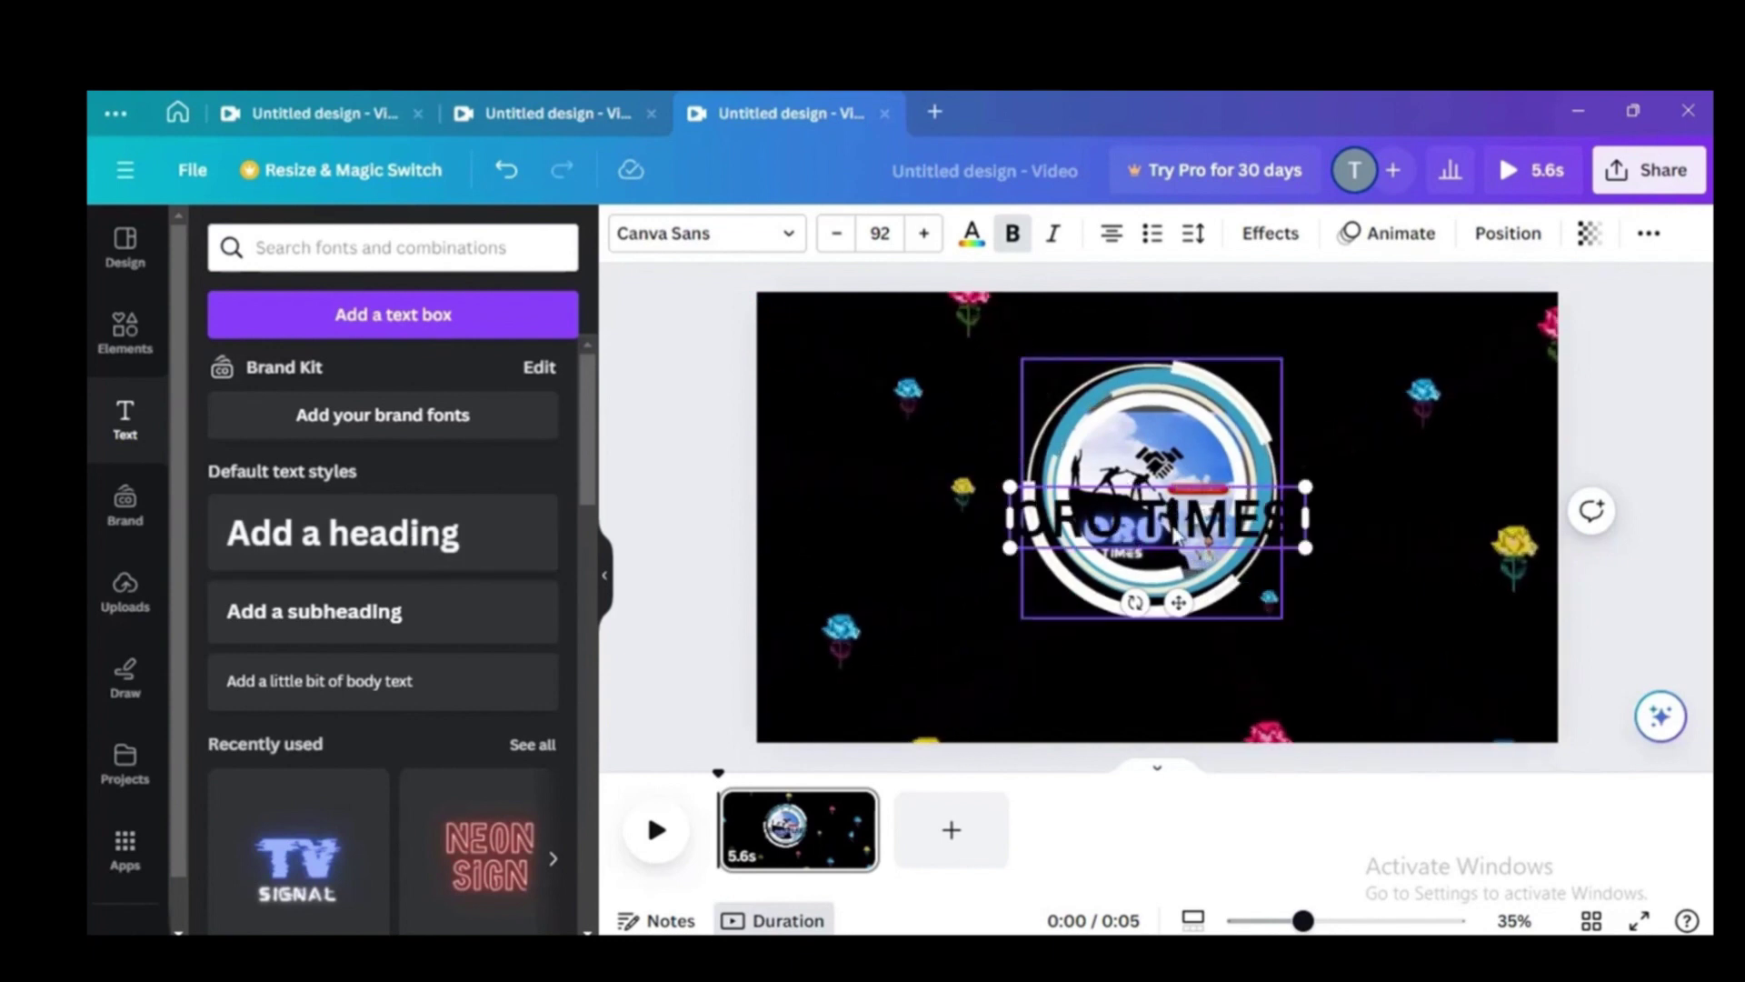
left_click(935, 518)
left_click_drag(1156, 542, 1145, 658)
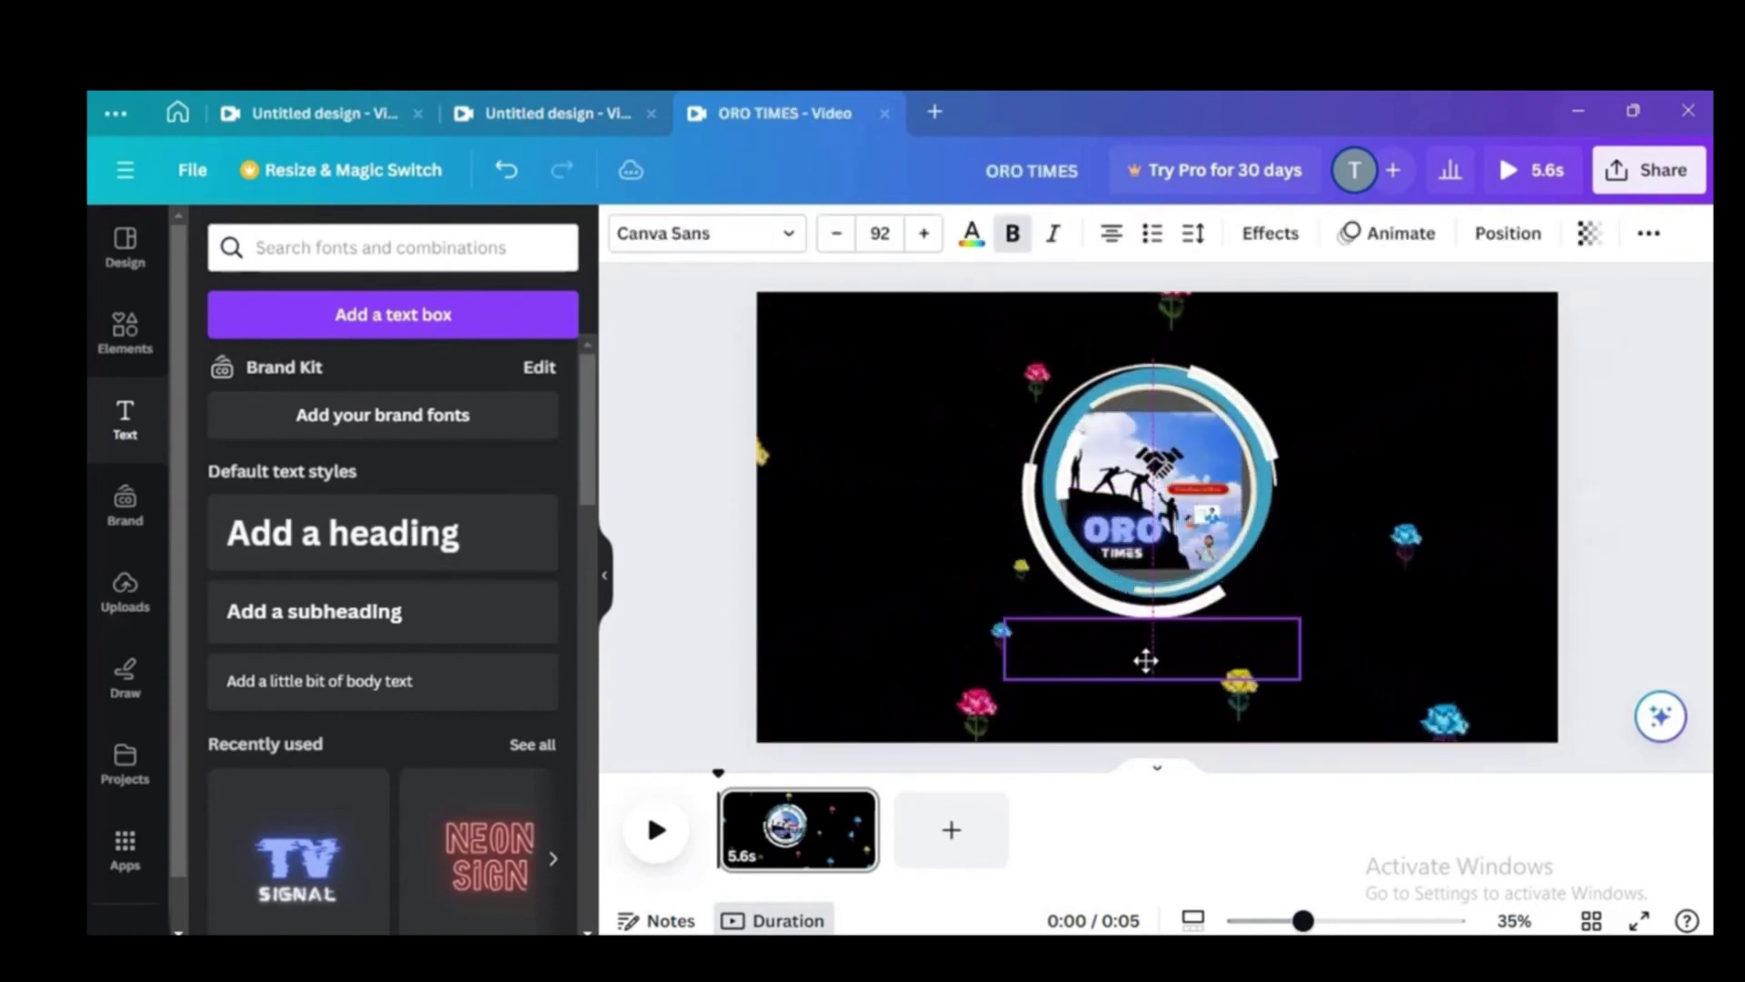
Color the "ORO TIMES" heading pale lavender using the color taken from the logo photo
left_click(971, 234)
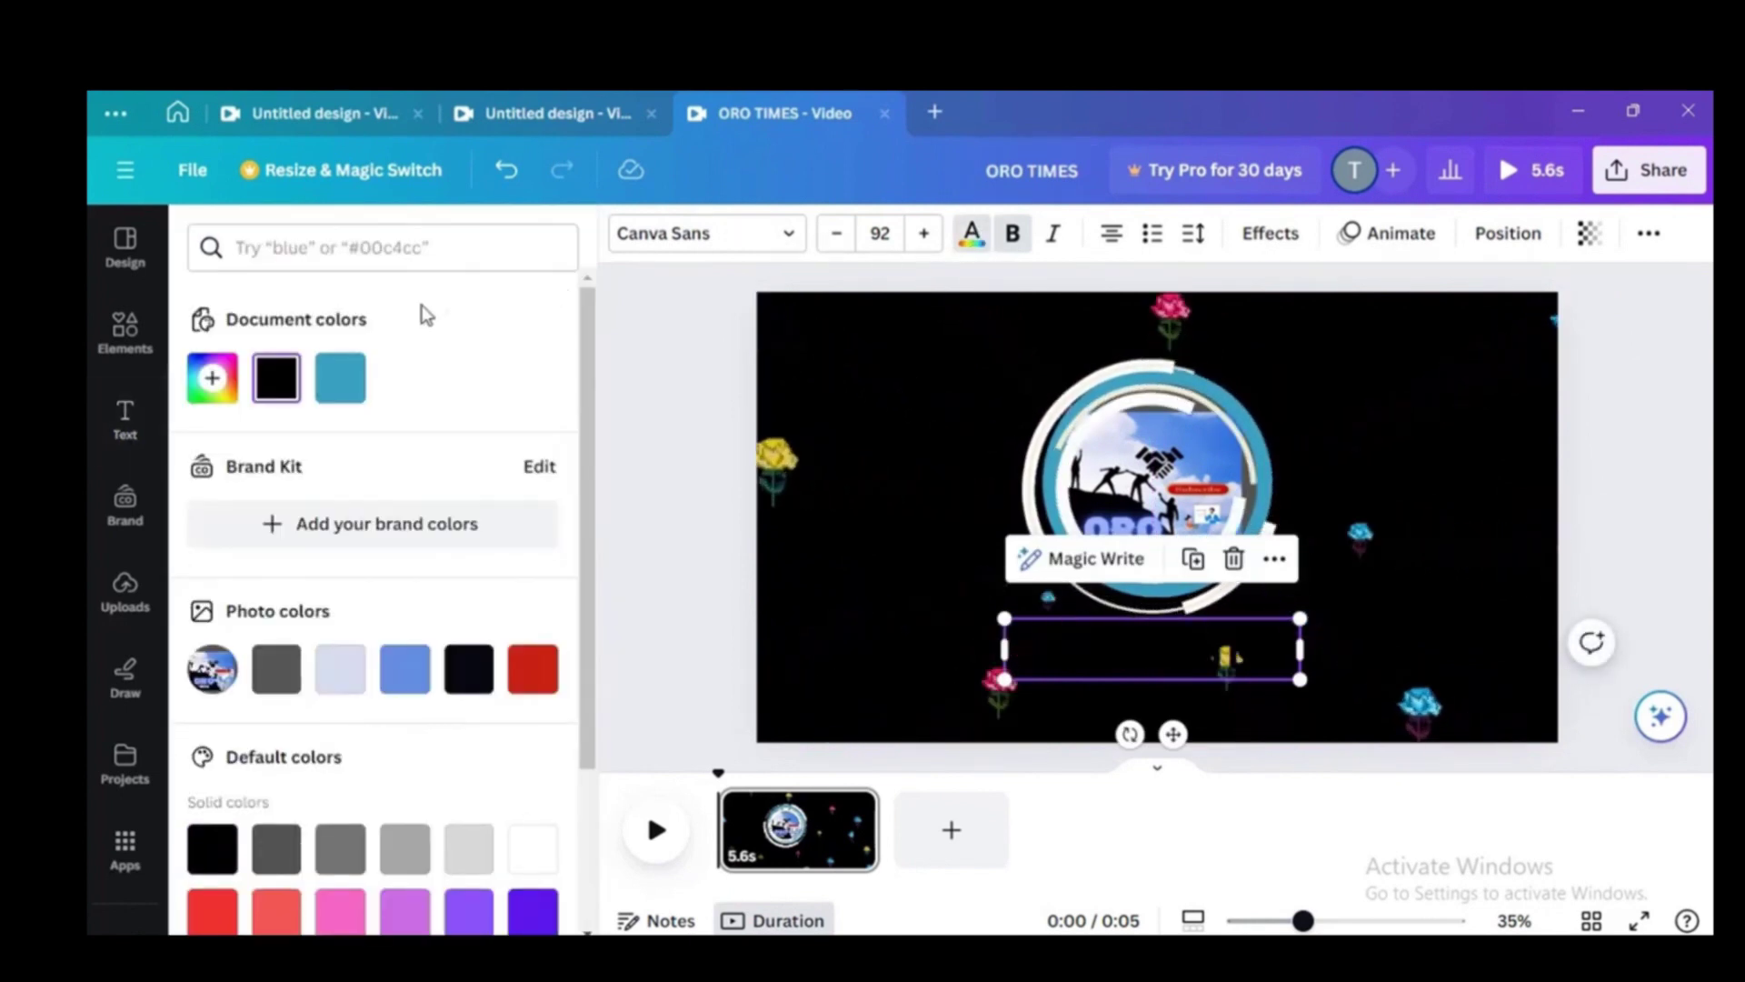
left_click(340, 668)
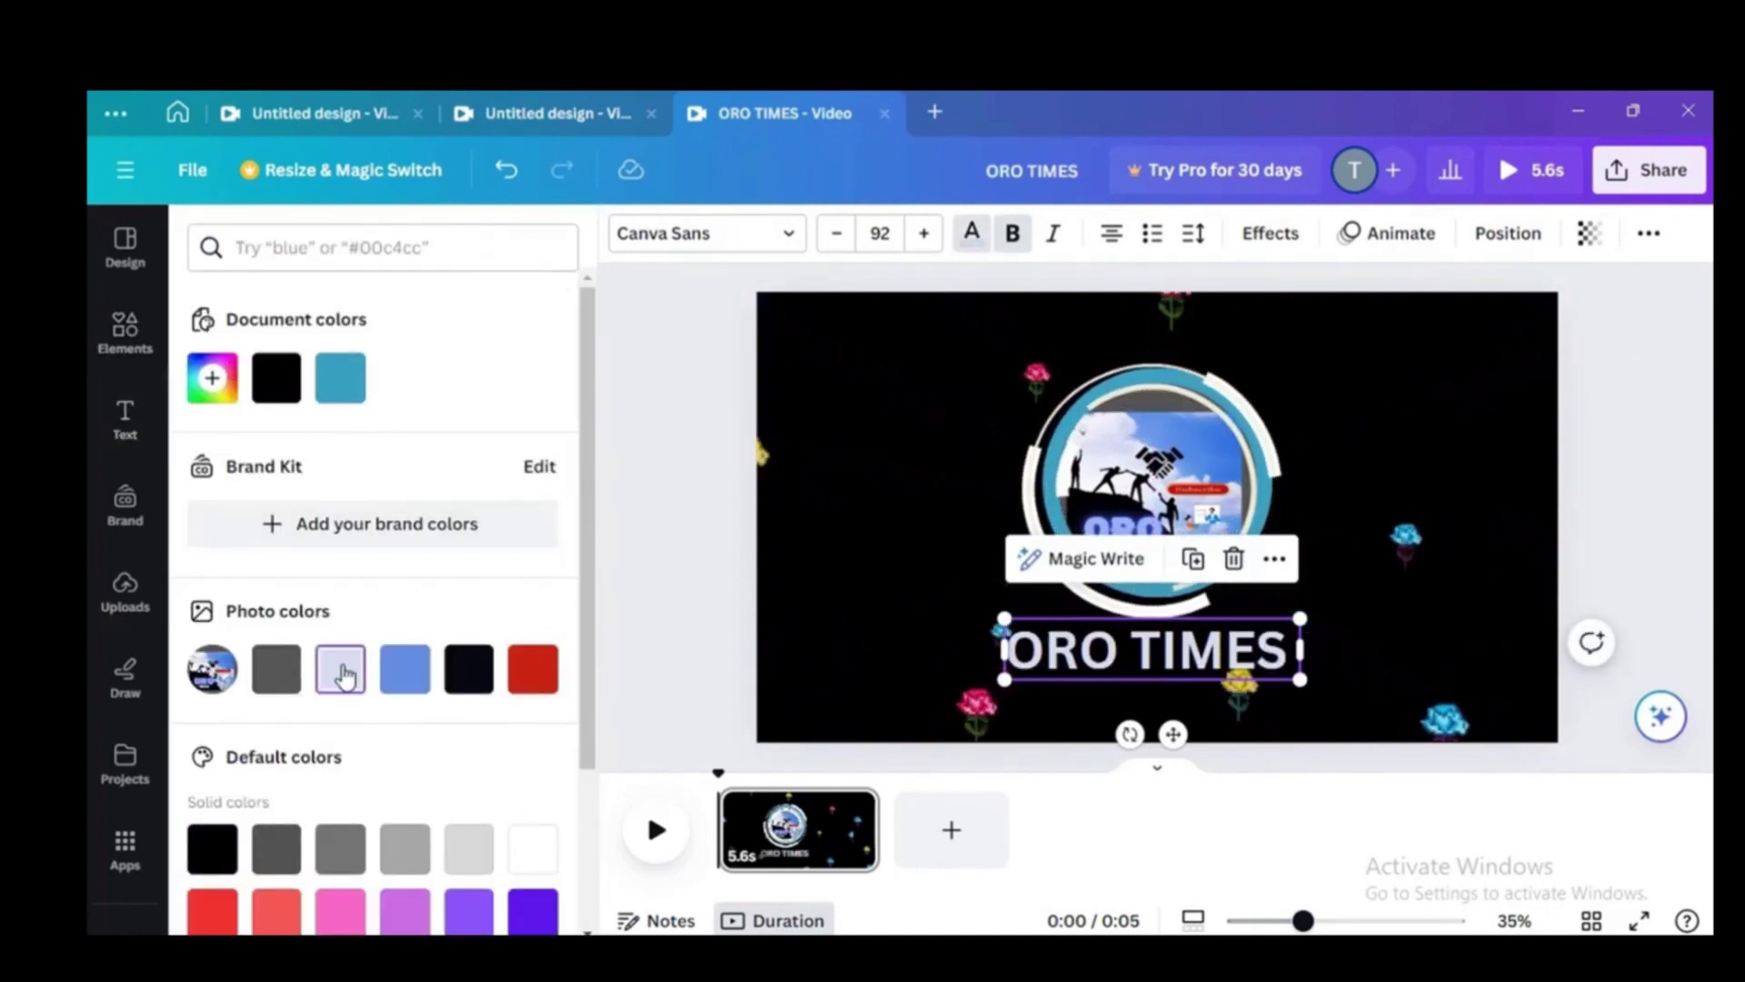
left_click(837, 714)
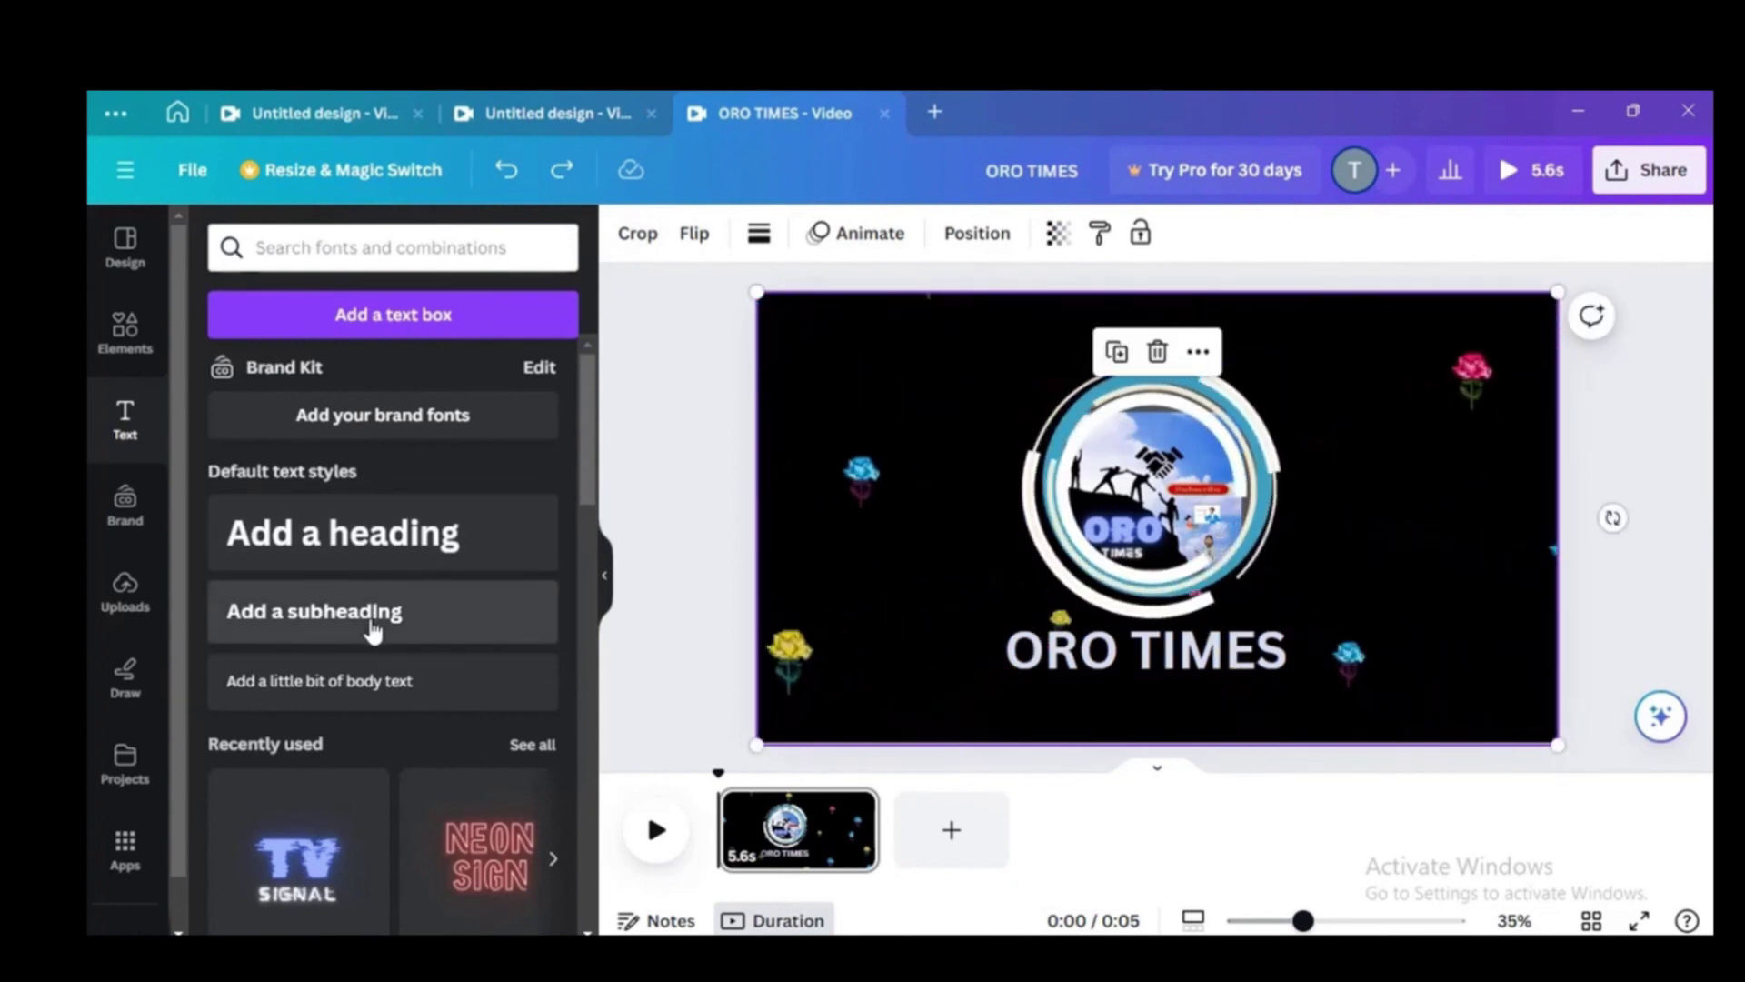
Add a subheading reading "TEACHING,TUTORIAL" and place it directly beneath the "ORO TIMES" heading
left_click(373, 613)
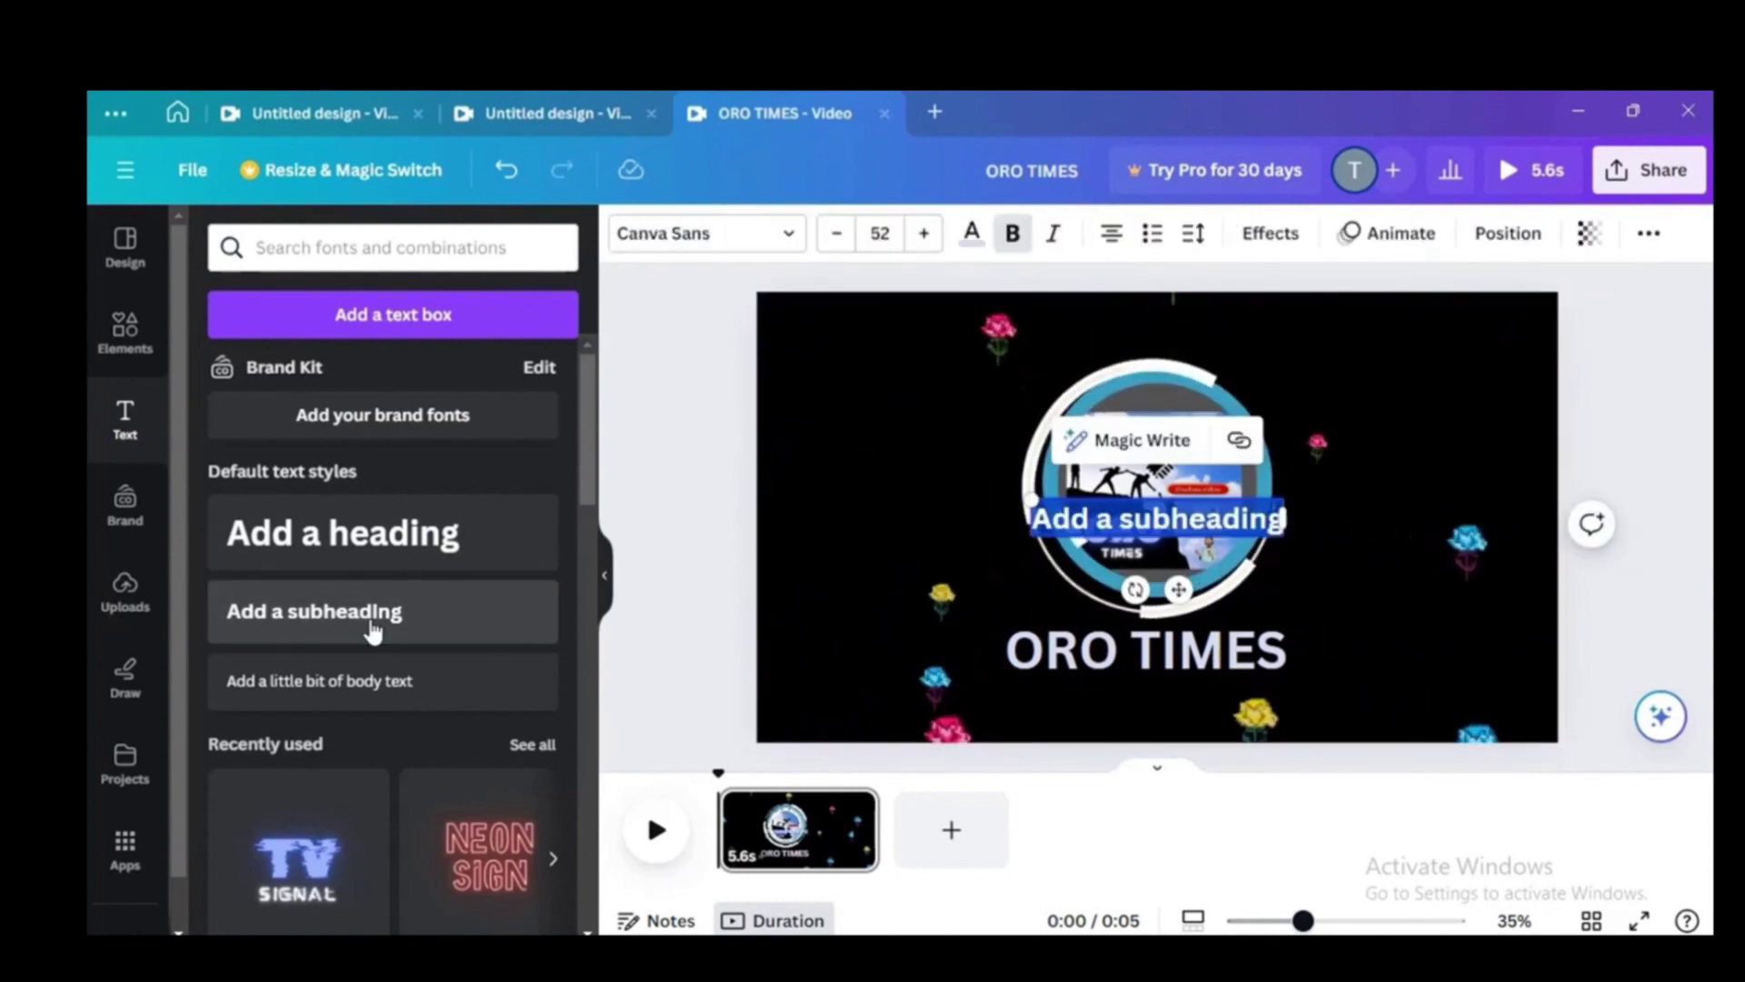
key("ctrl+z")
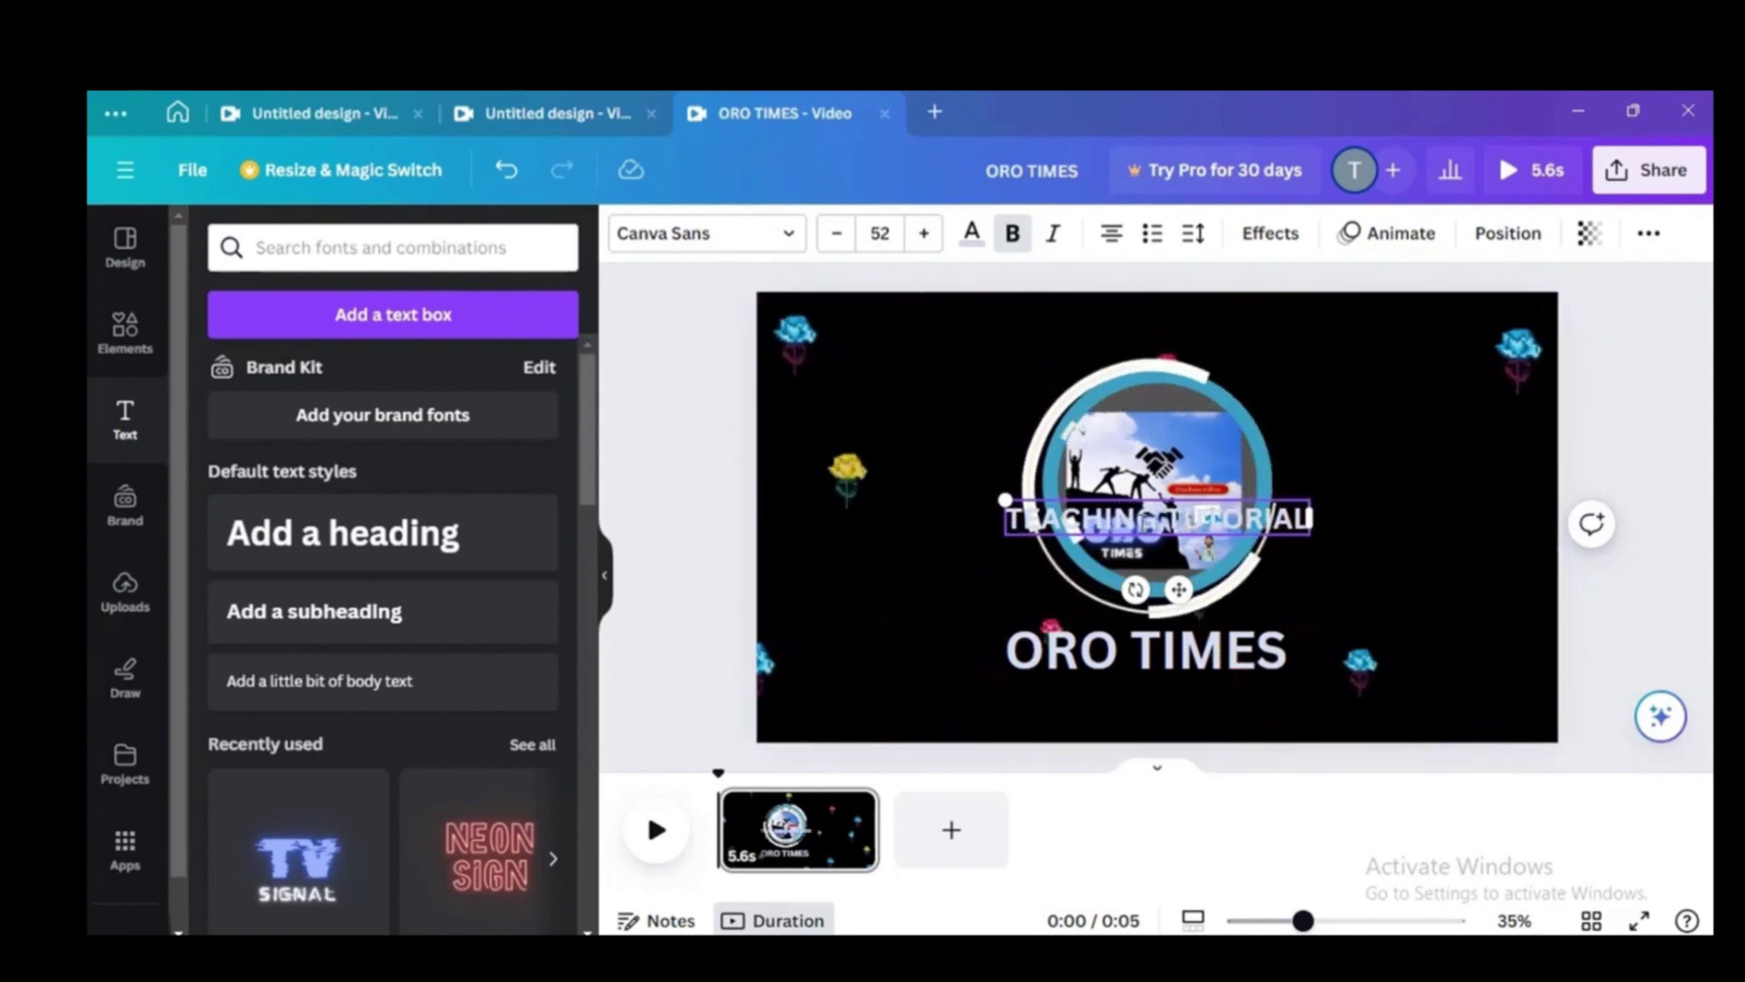
left_click_drag(1175, 515, 1175, 692)
Reduce the "ORO TIMES" heading to font size 77
left_click(1150, 650)
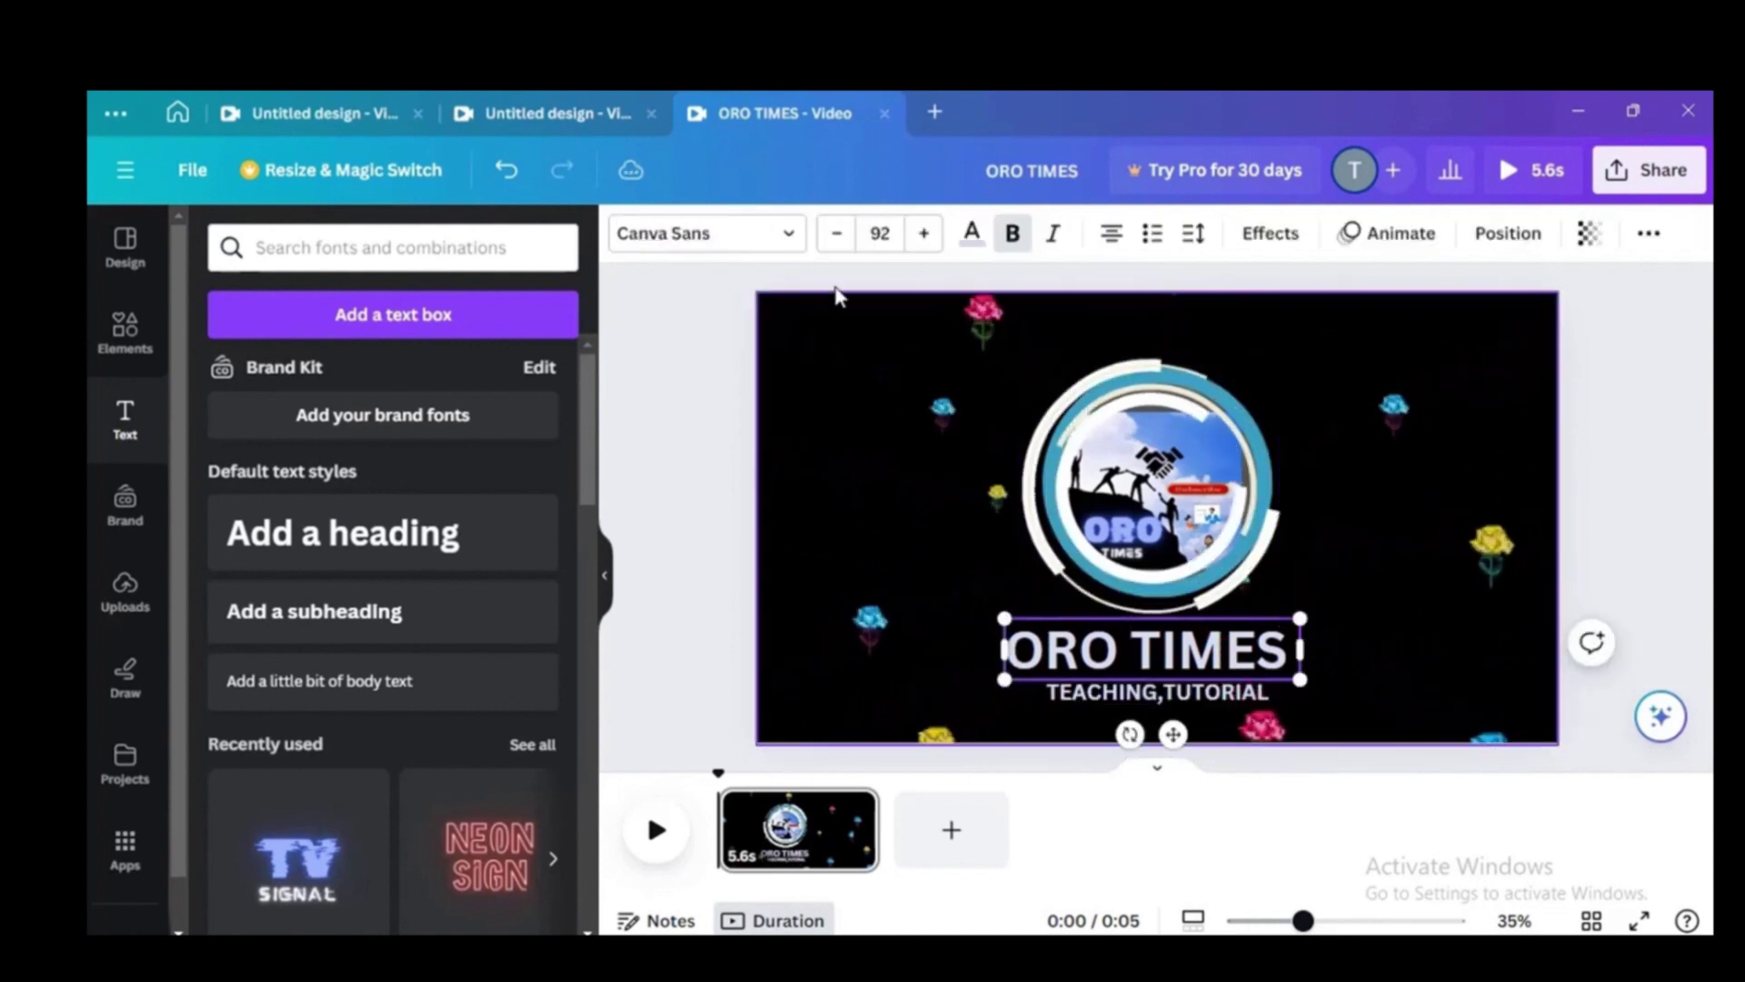
left_click(837, 232)
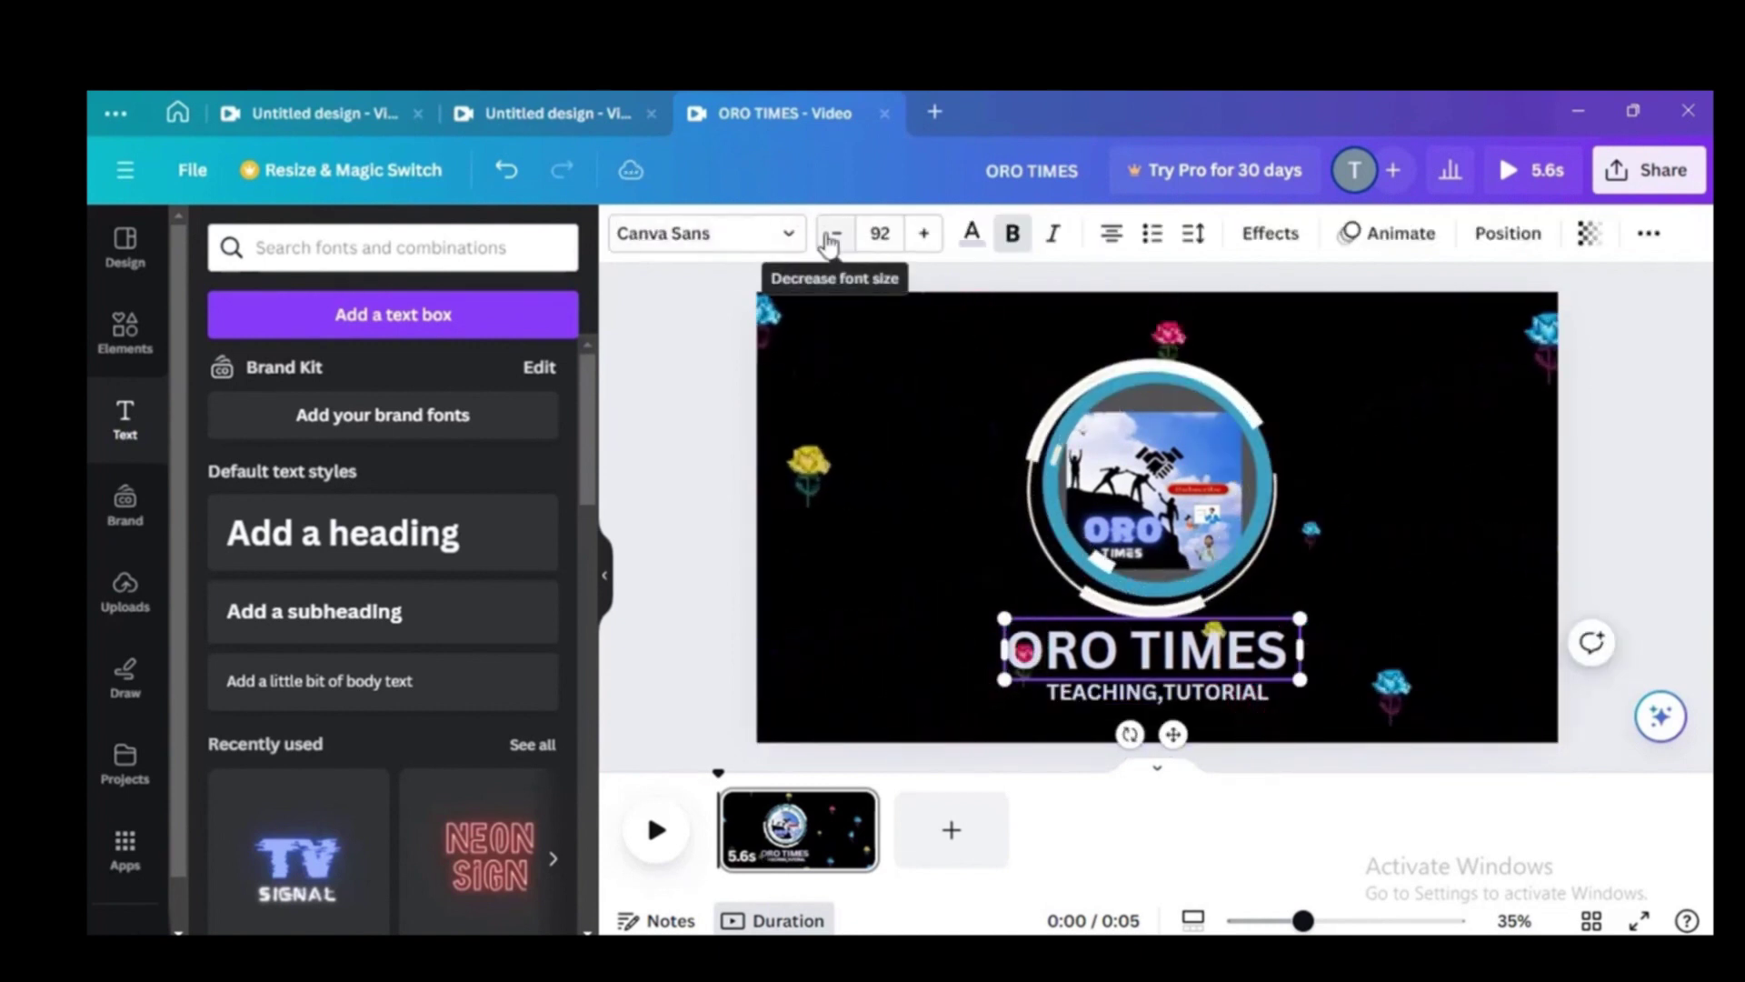
left_click(1416, 504)
left_click(1209, 645)
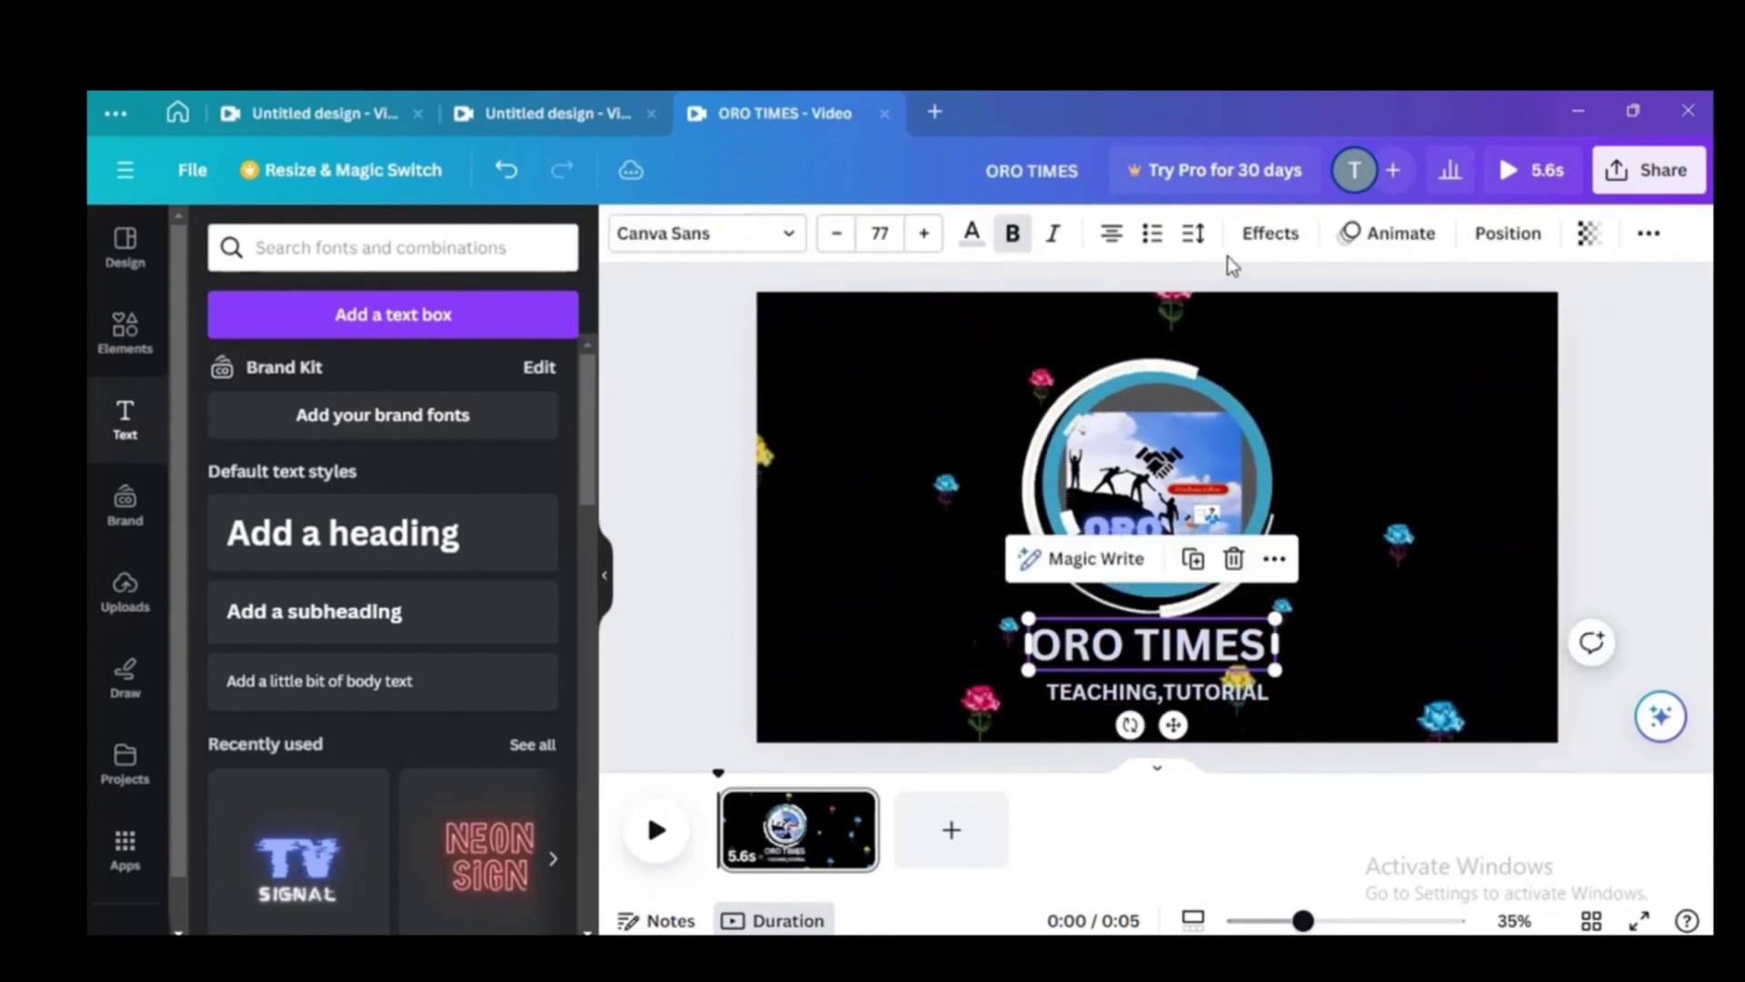
Apply the Wipe animation to the "ORO TIMES" heading and the Baseline animation to the "TEACHING,TUTORIAL" subheading
left_click(1390, 233)
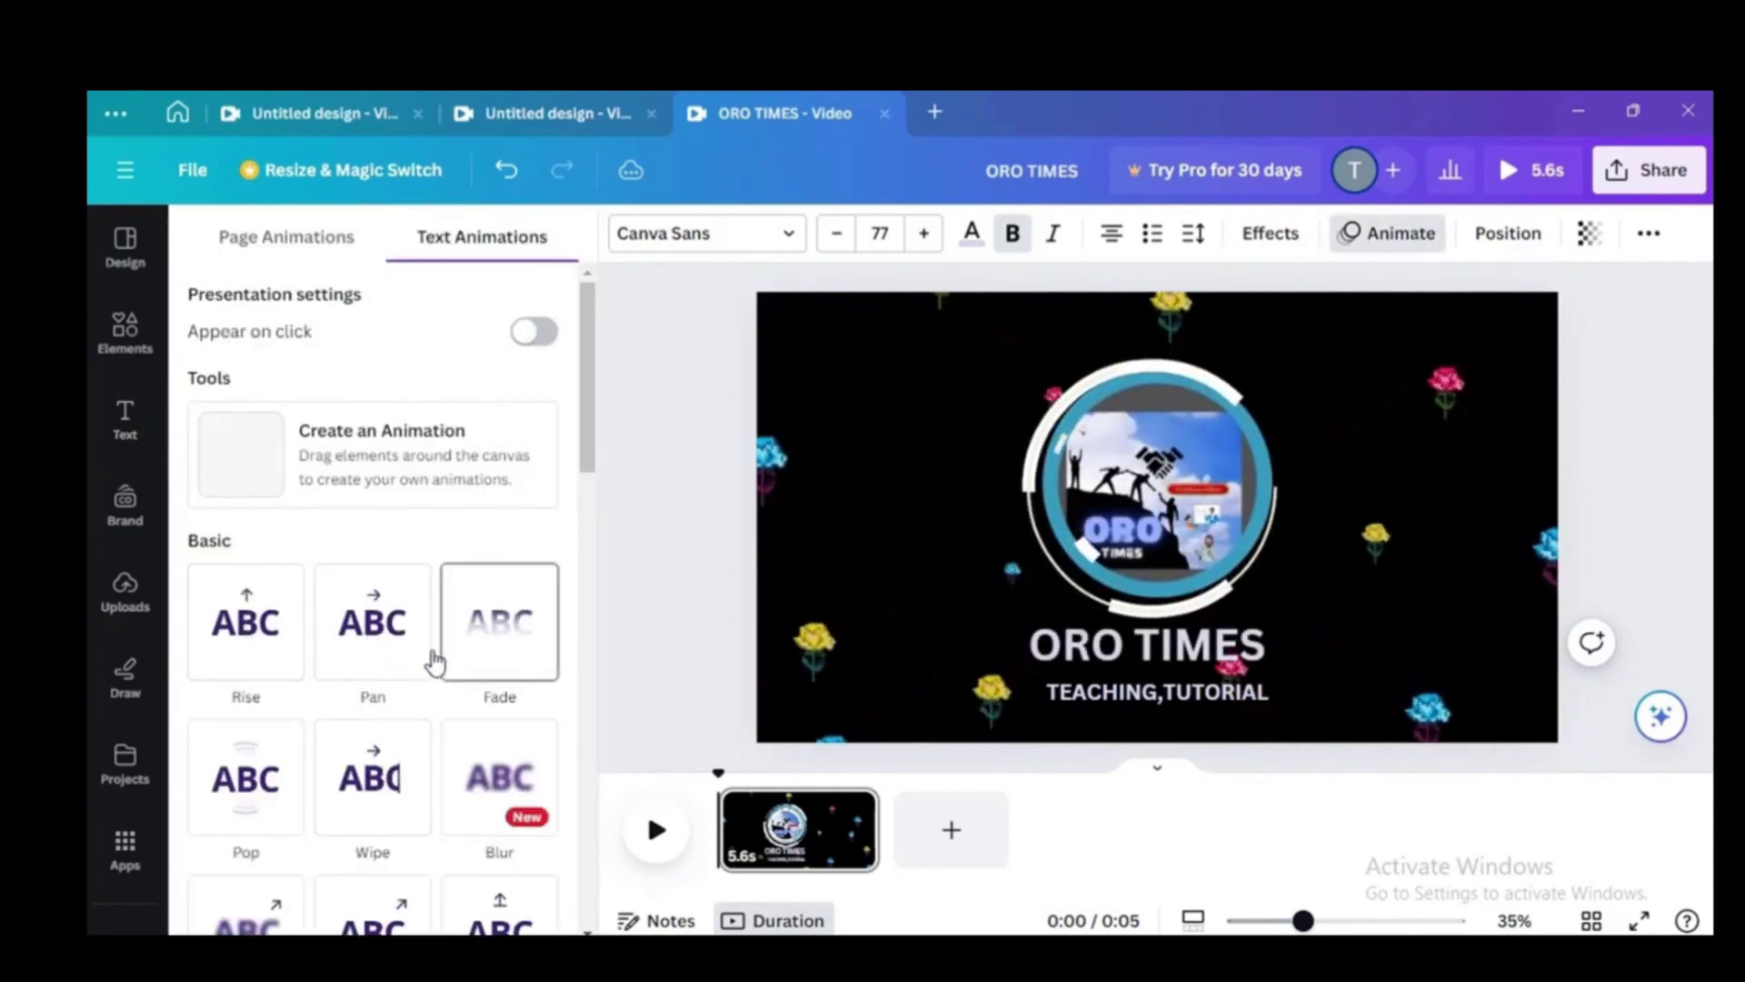
left_click(371, 777)
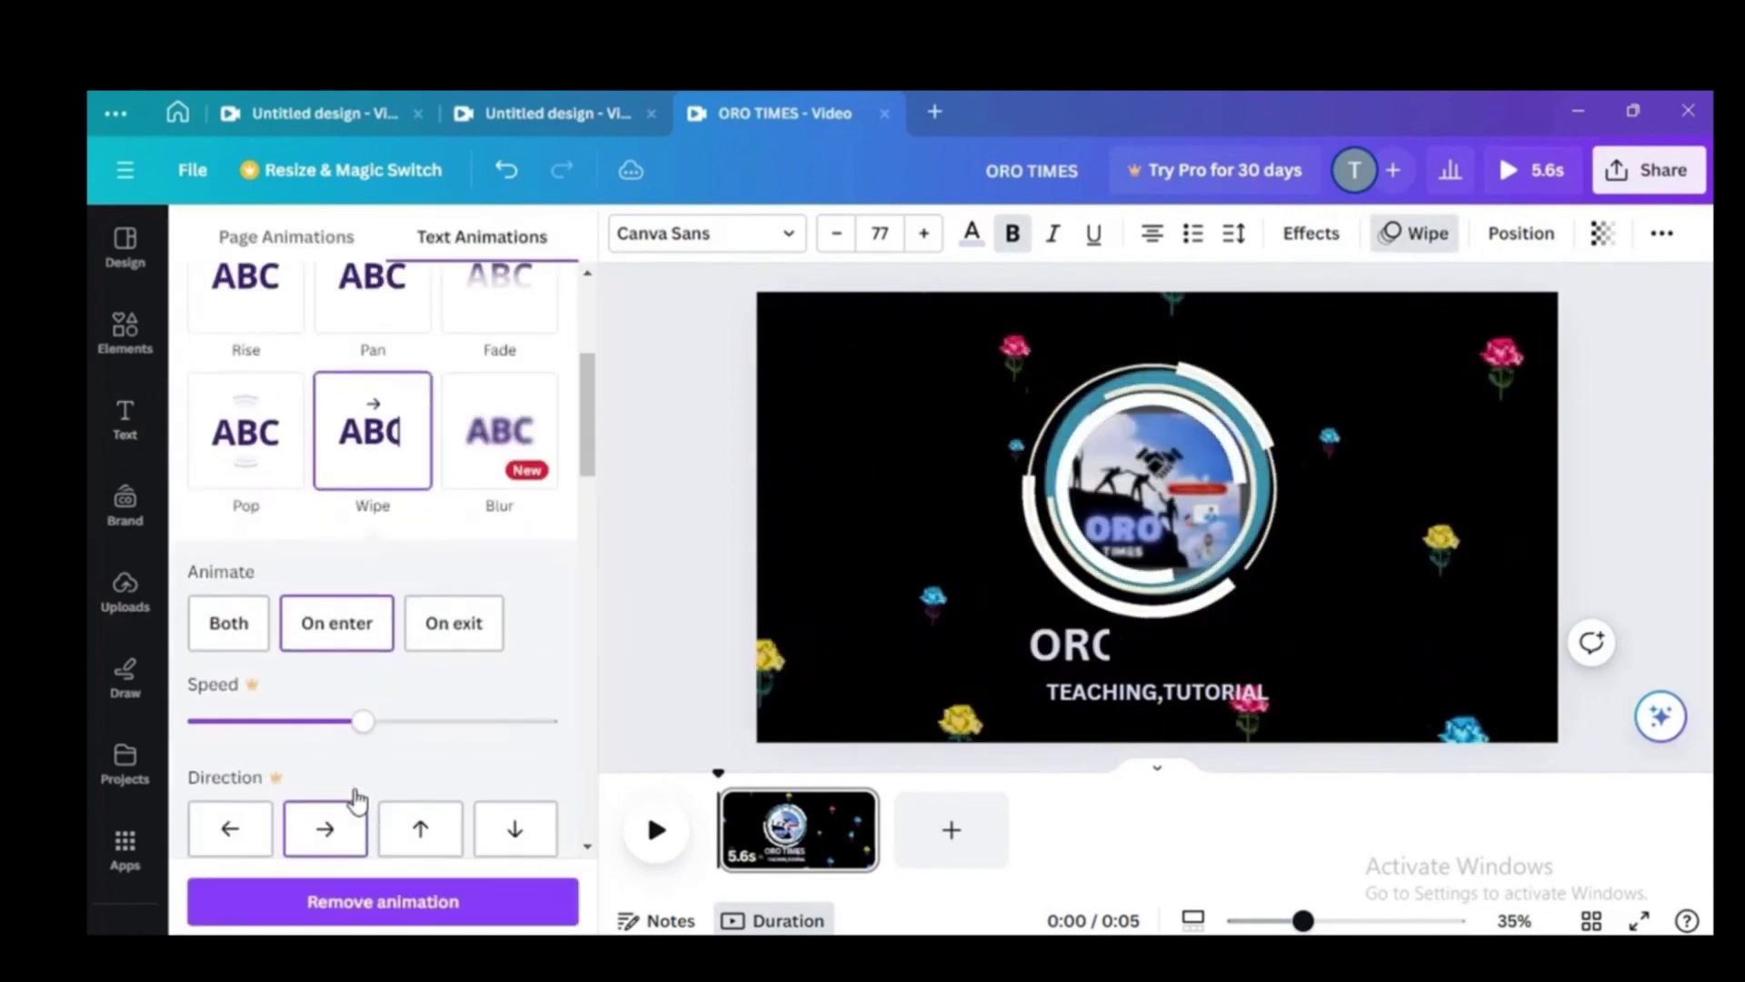
left_click(1098, 700)
left_click(536, 586)
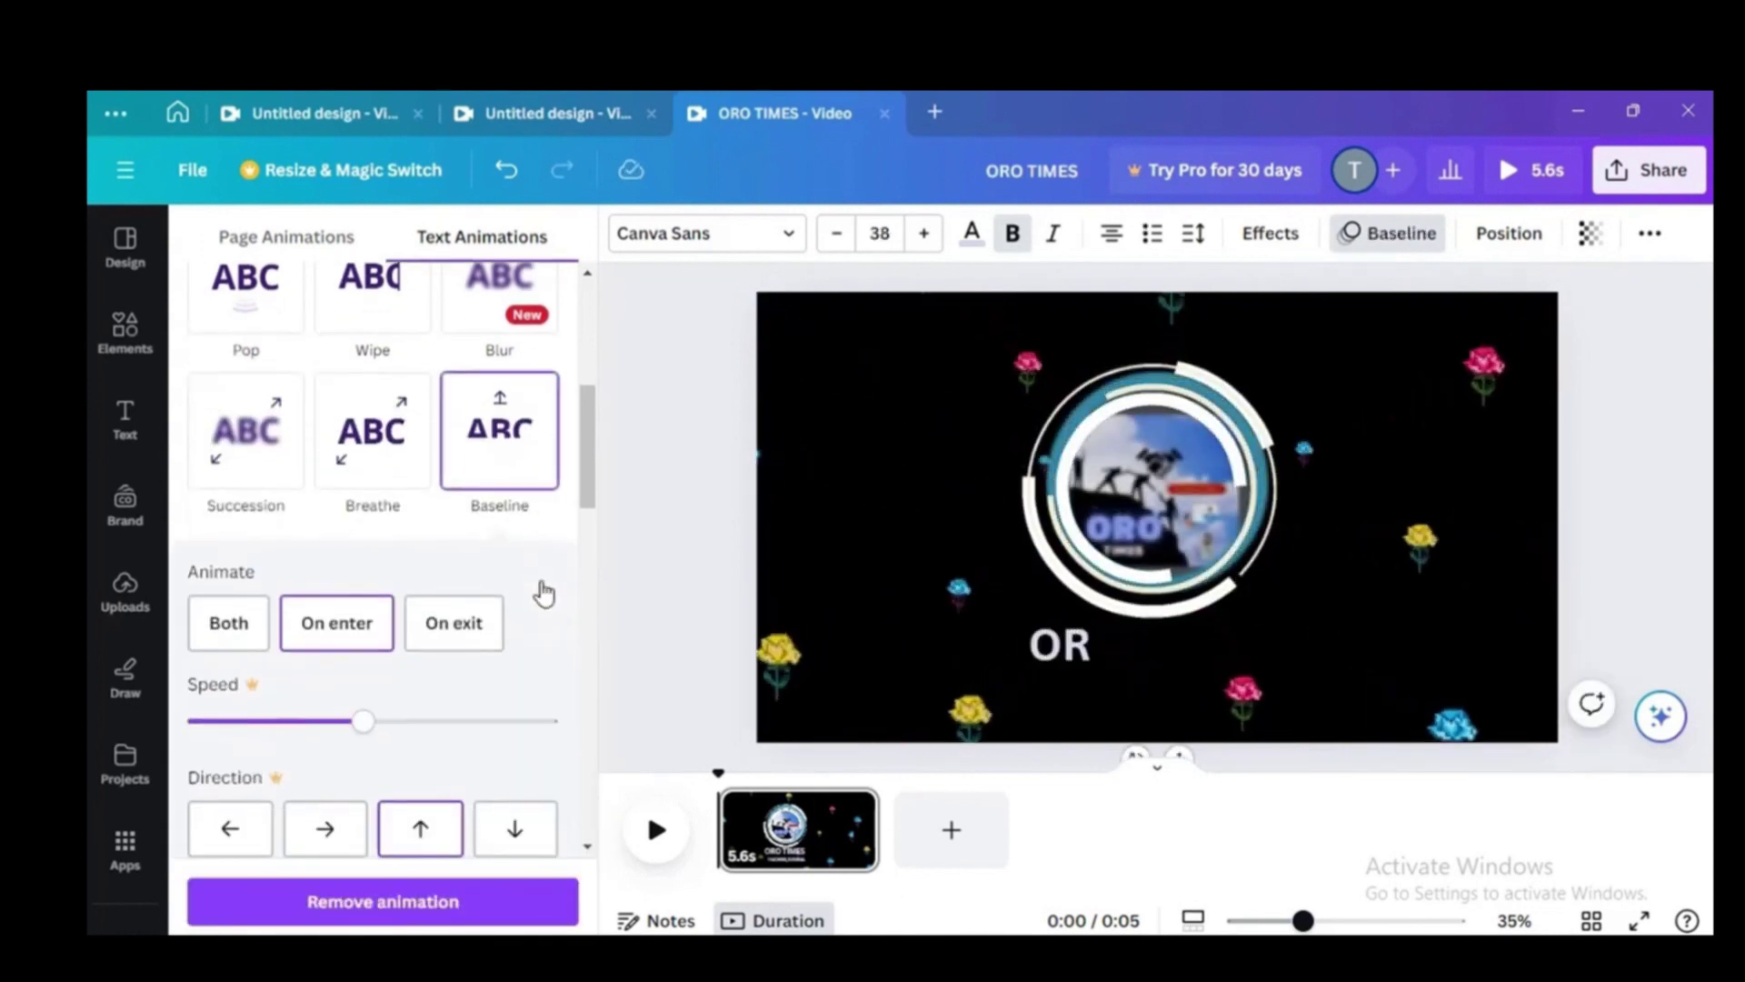
left_click(947, 661)
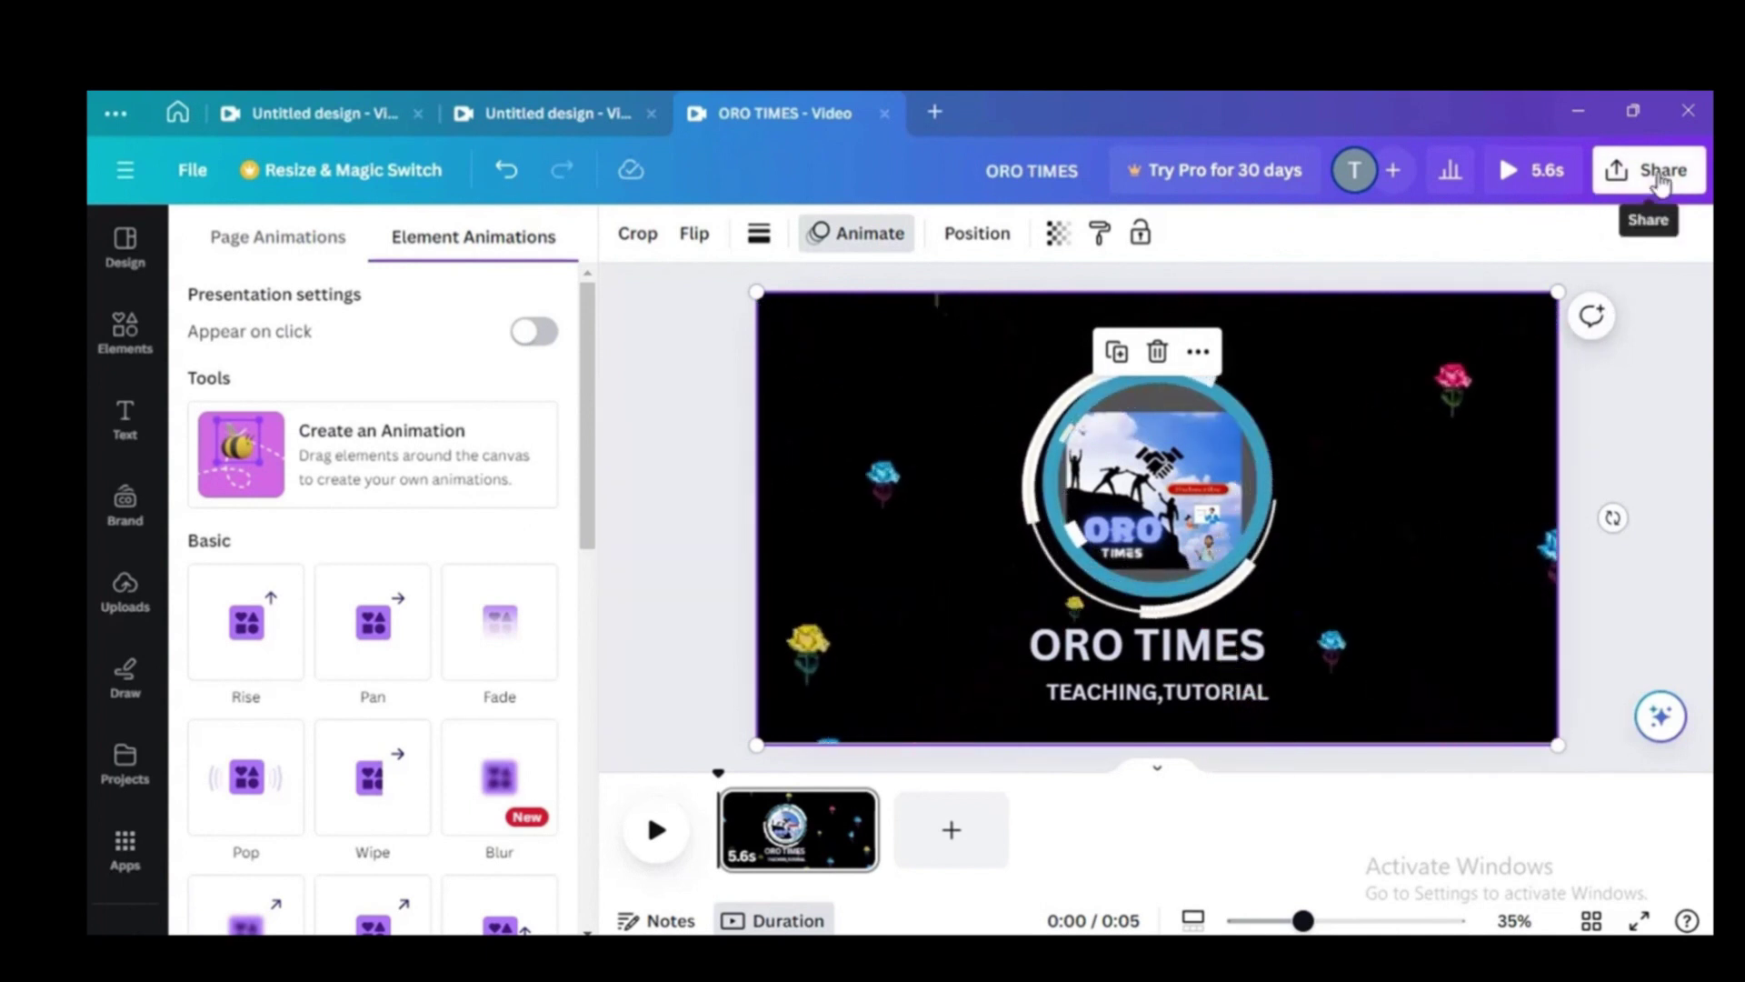
Download the design as an MP4 video at 1080p (HD) quality
left_click(1662, 182)
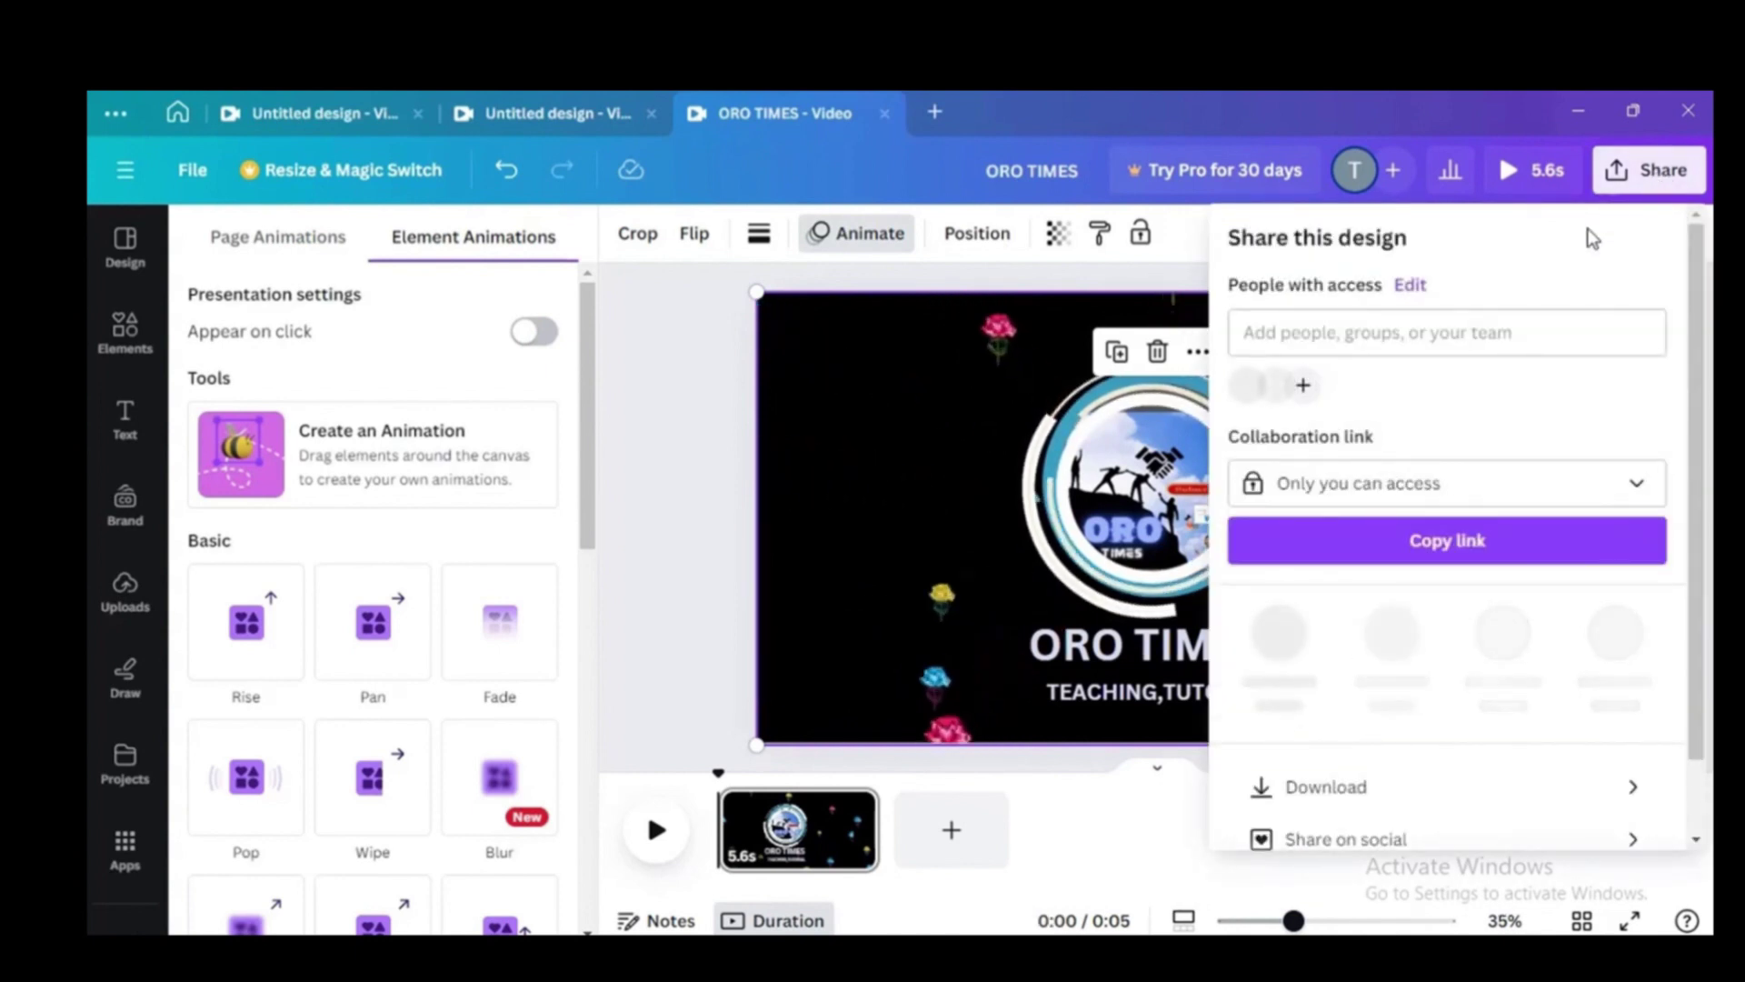
left_click(1336, 775)
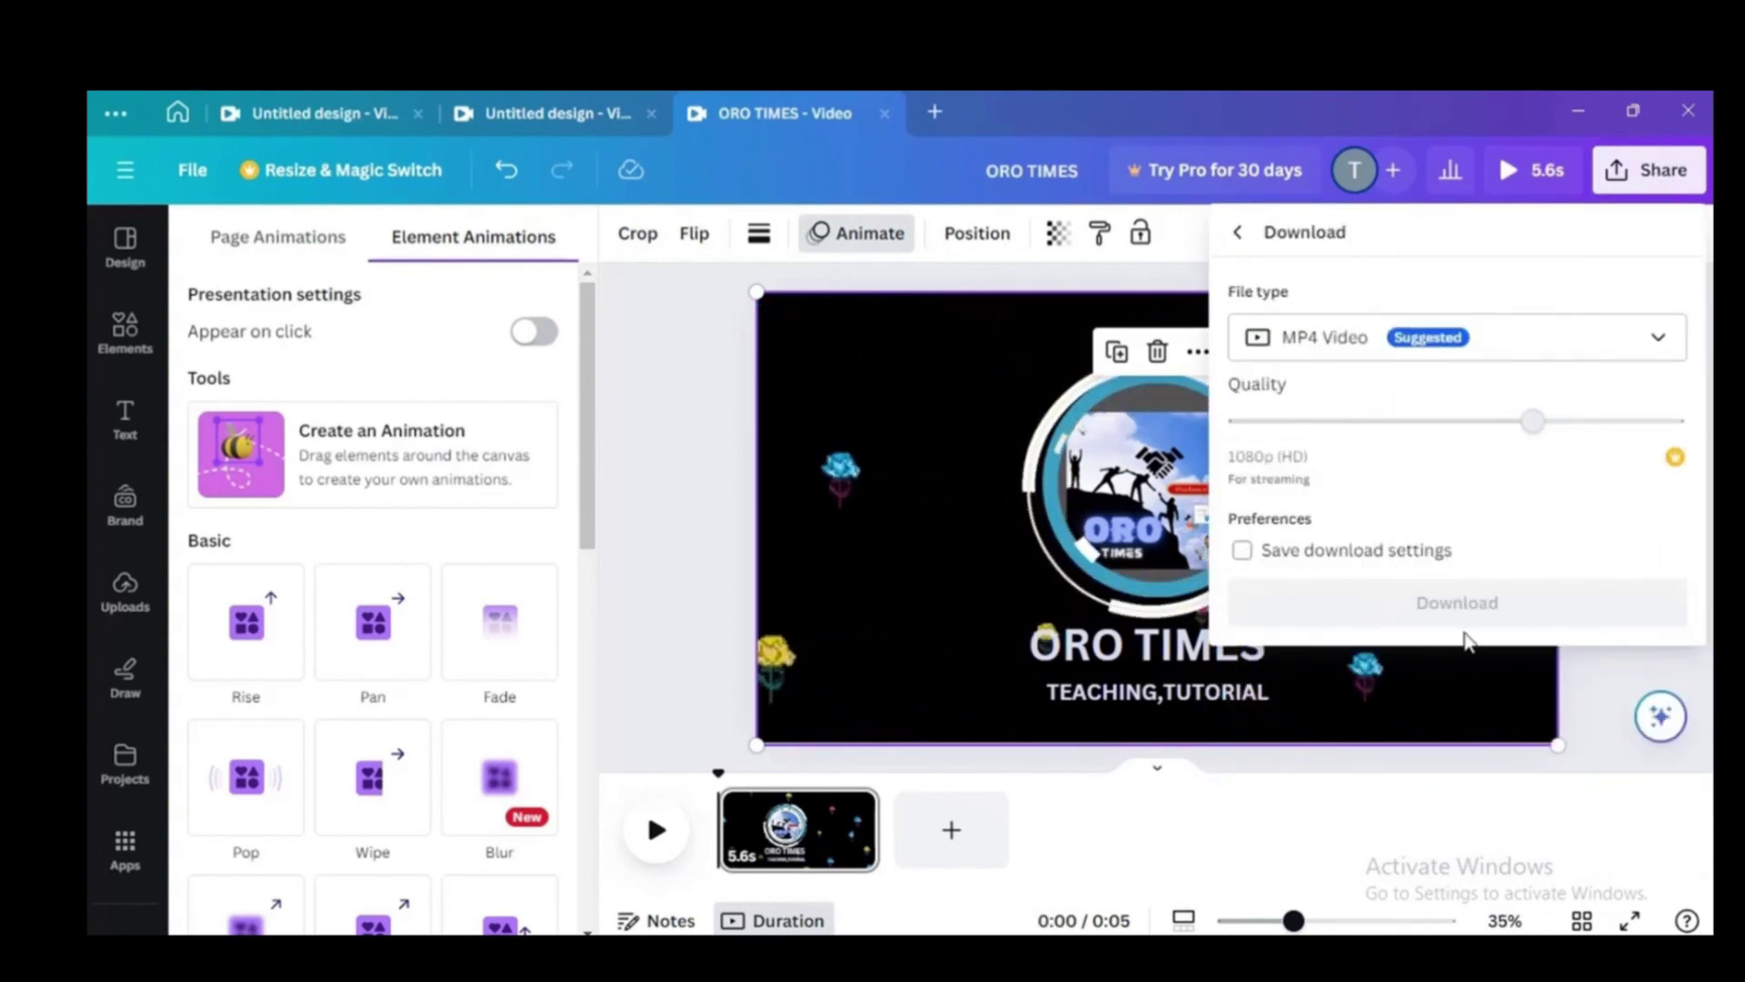
left_click(1485, 616)
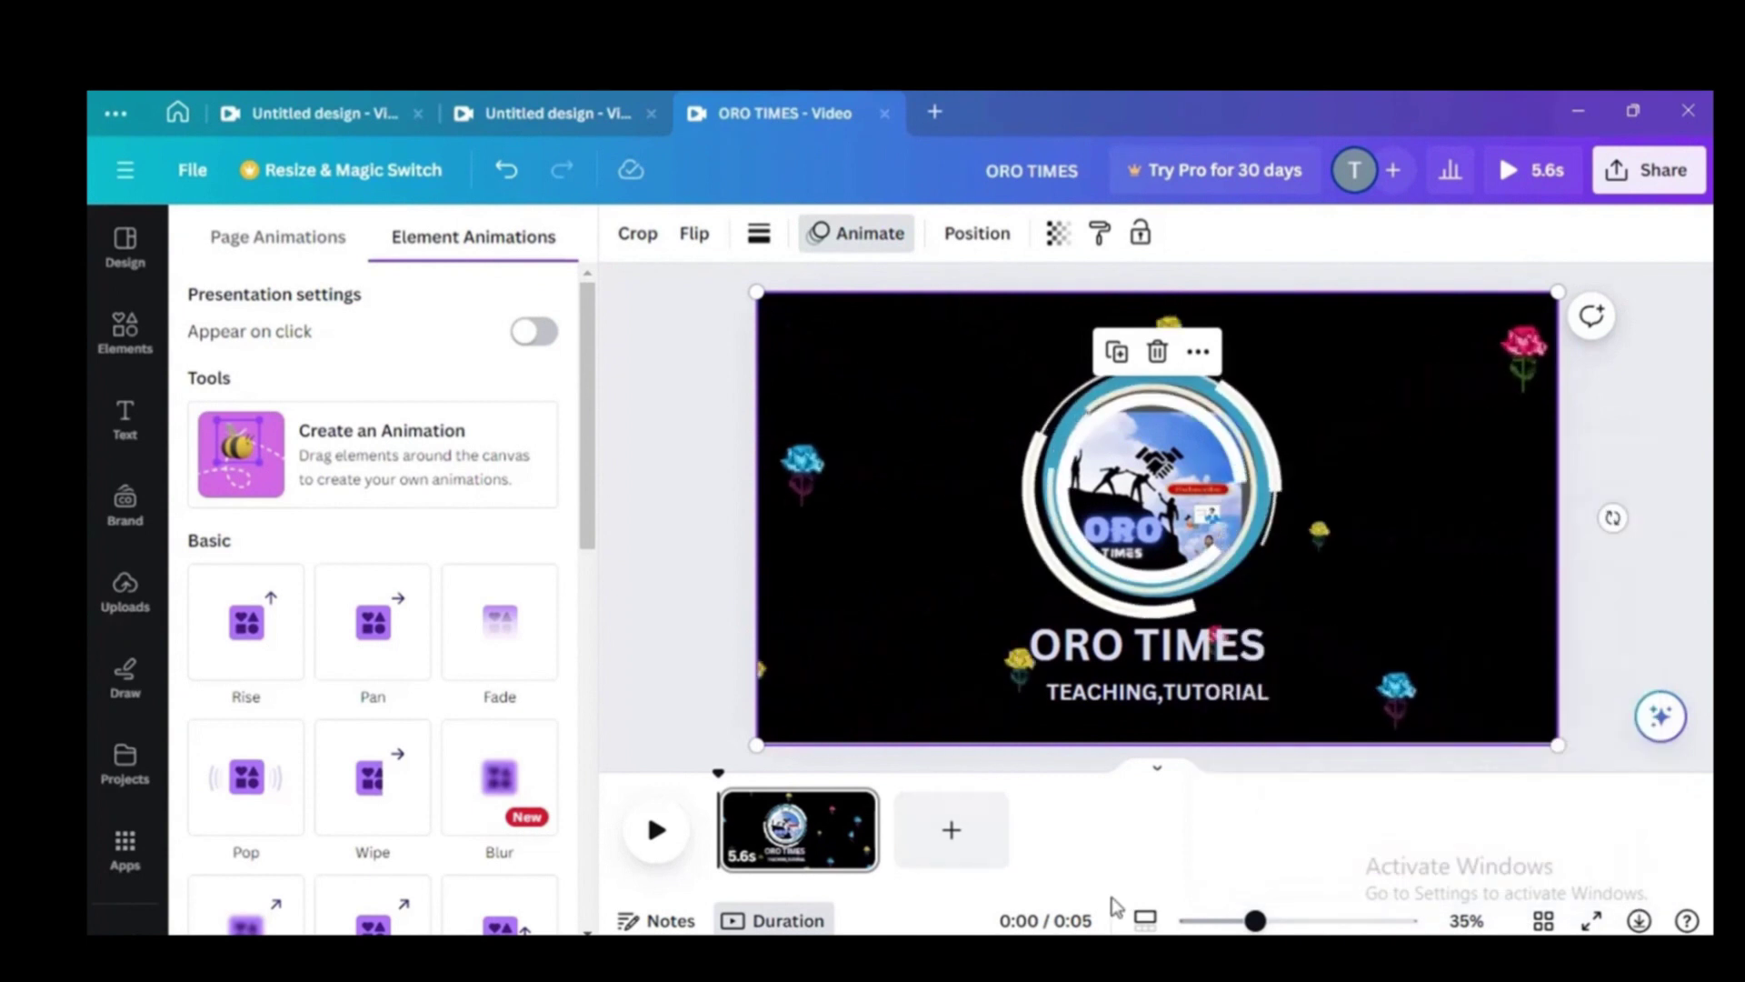
Switch to CapCut, import INTRO SAMPLE from the Downloads folder and place it at the start of the timeline
left_click(965, 488)
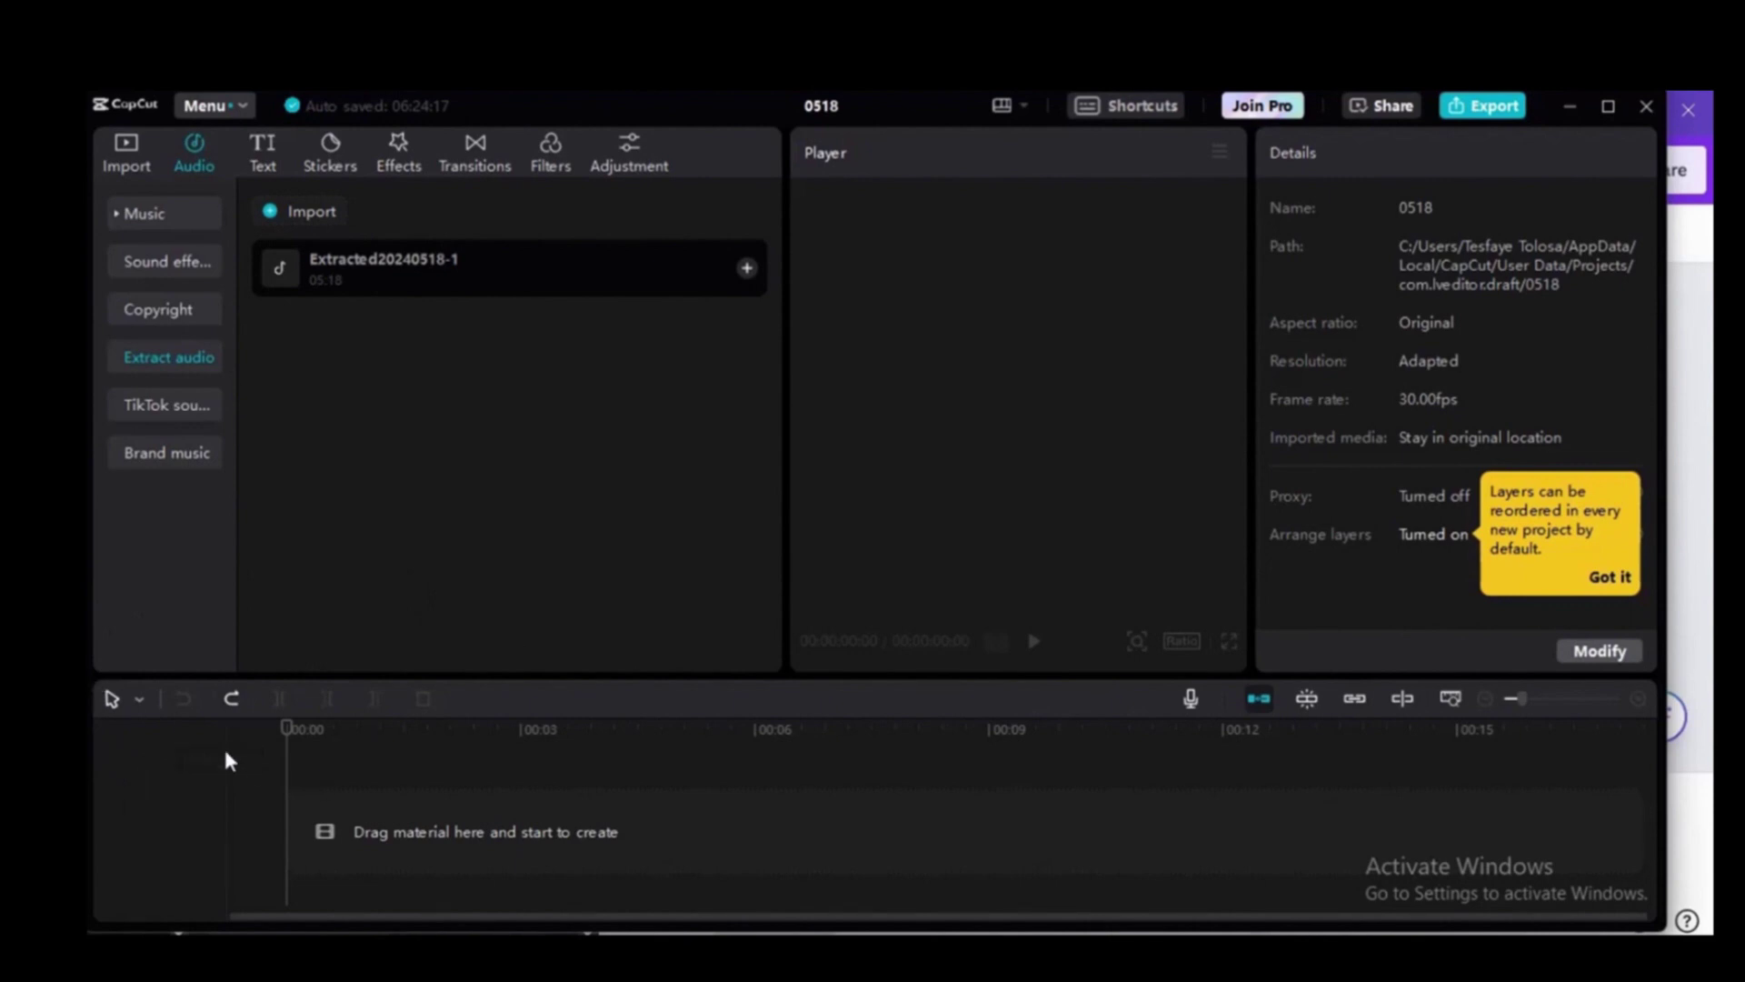
left_click(142, 152)
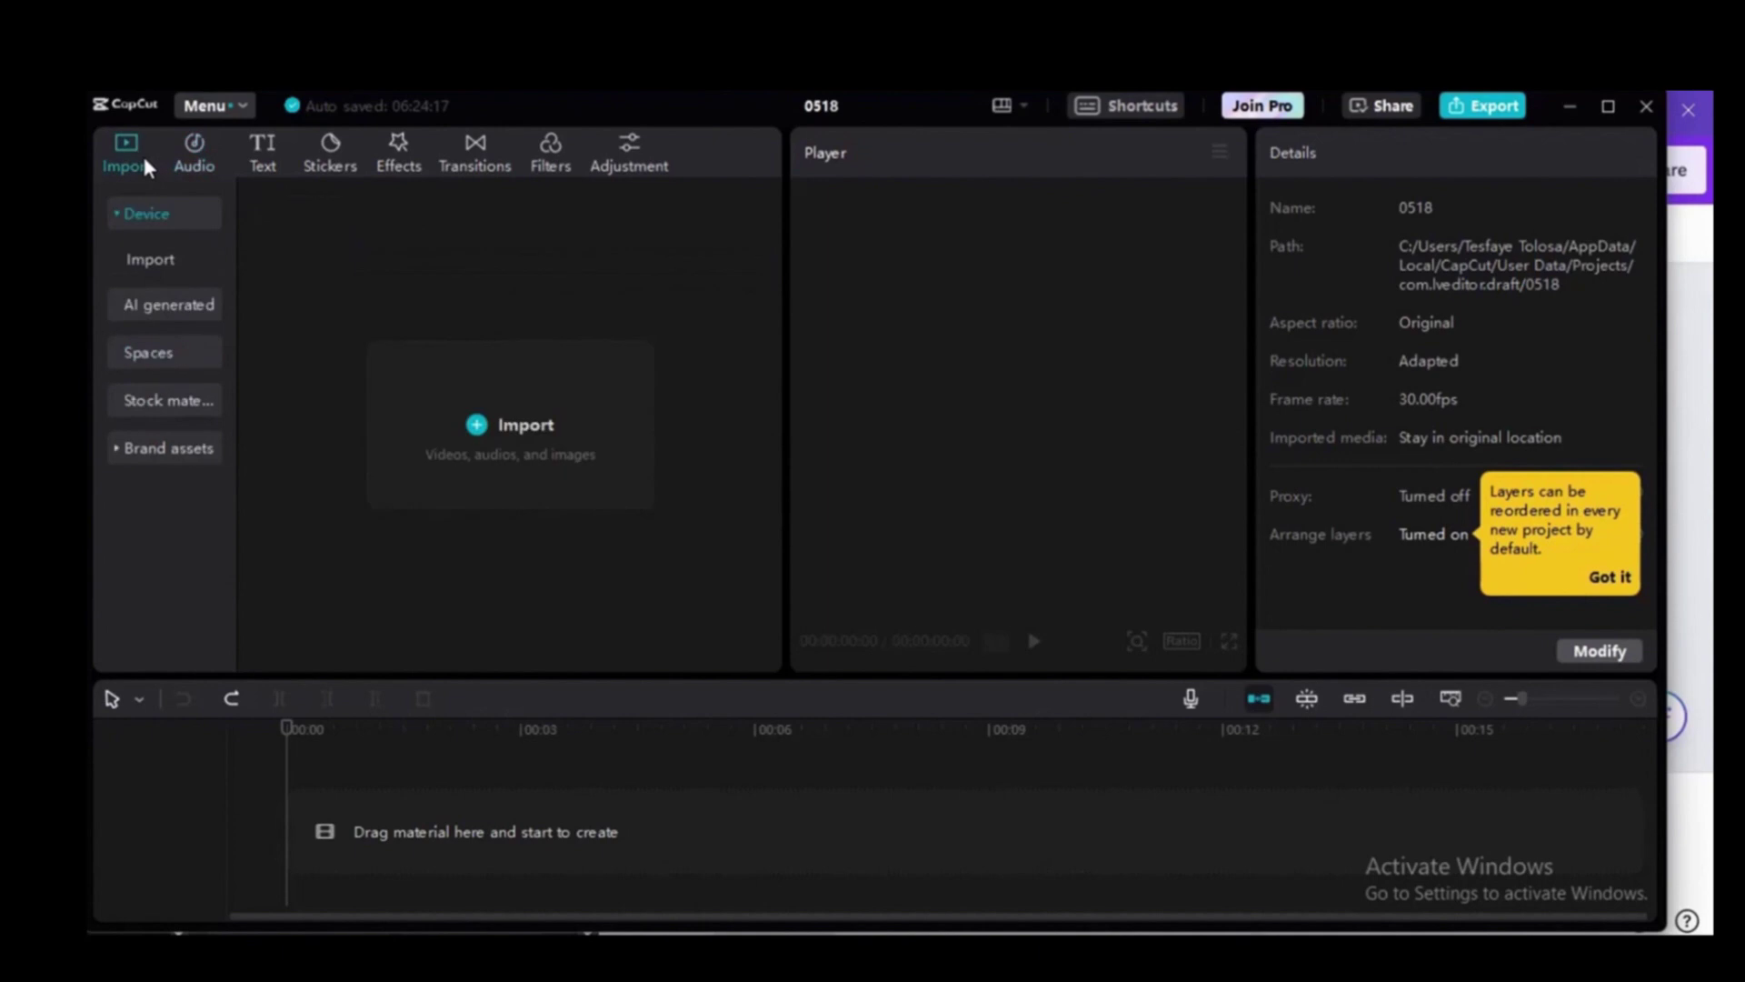
left_click(481, 423)
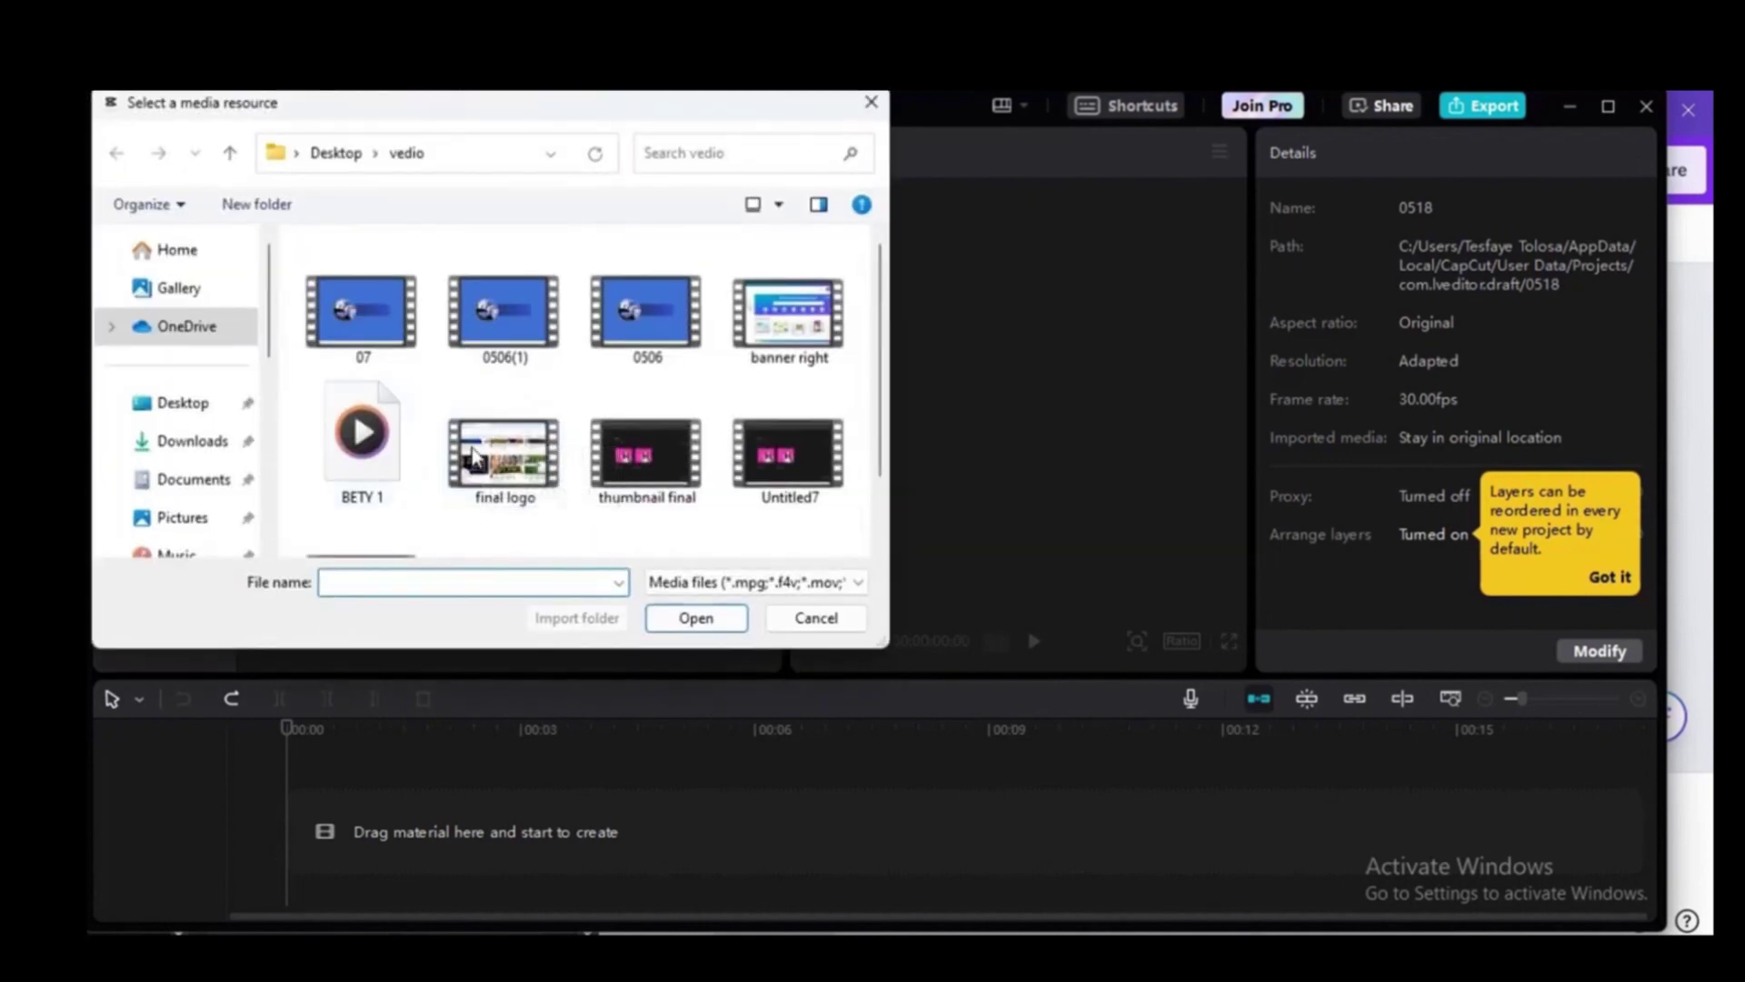
left_click(191, 441)
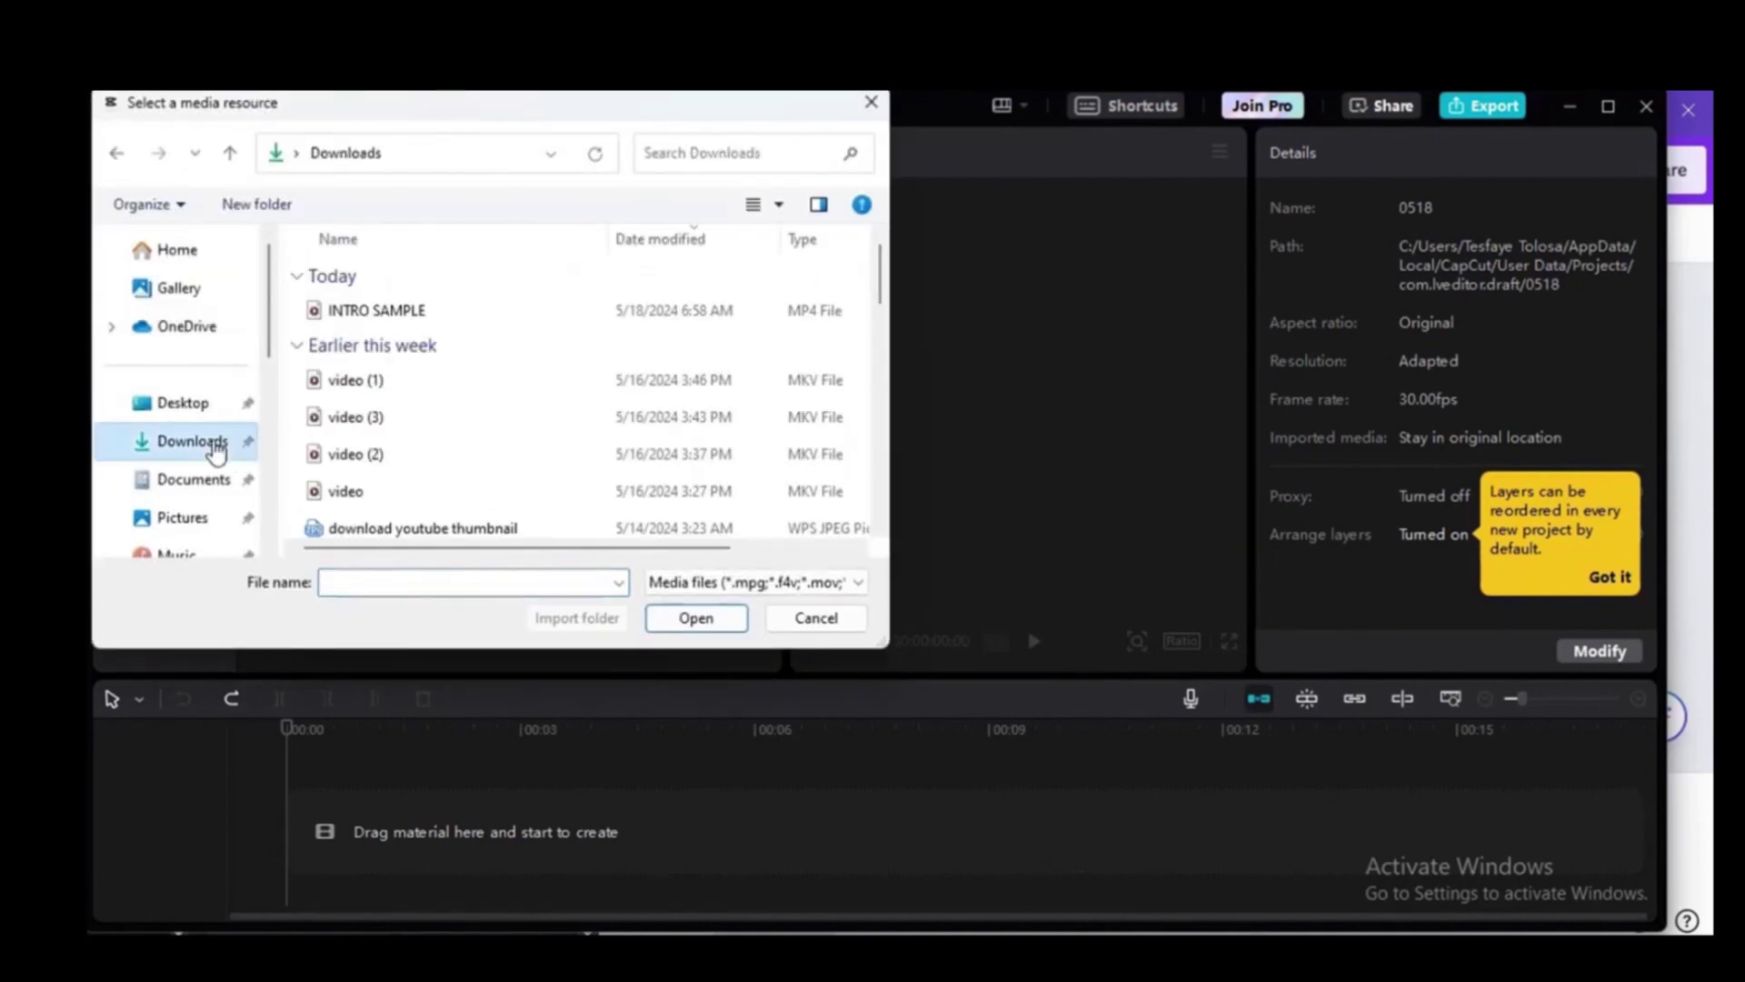
left_click(519, 320)
left_click(725, 625)
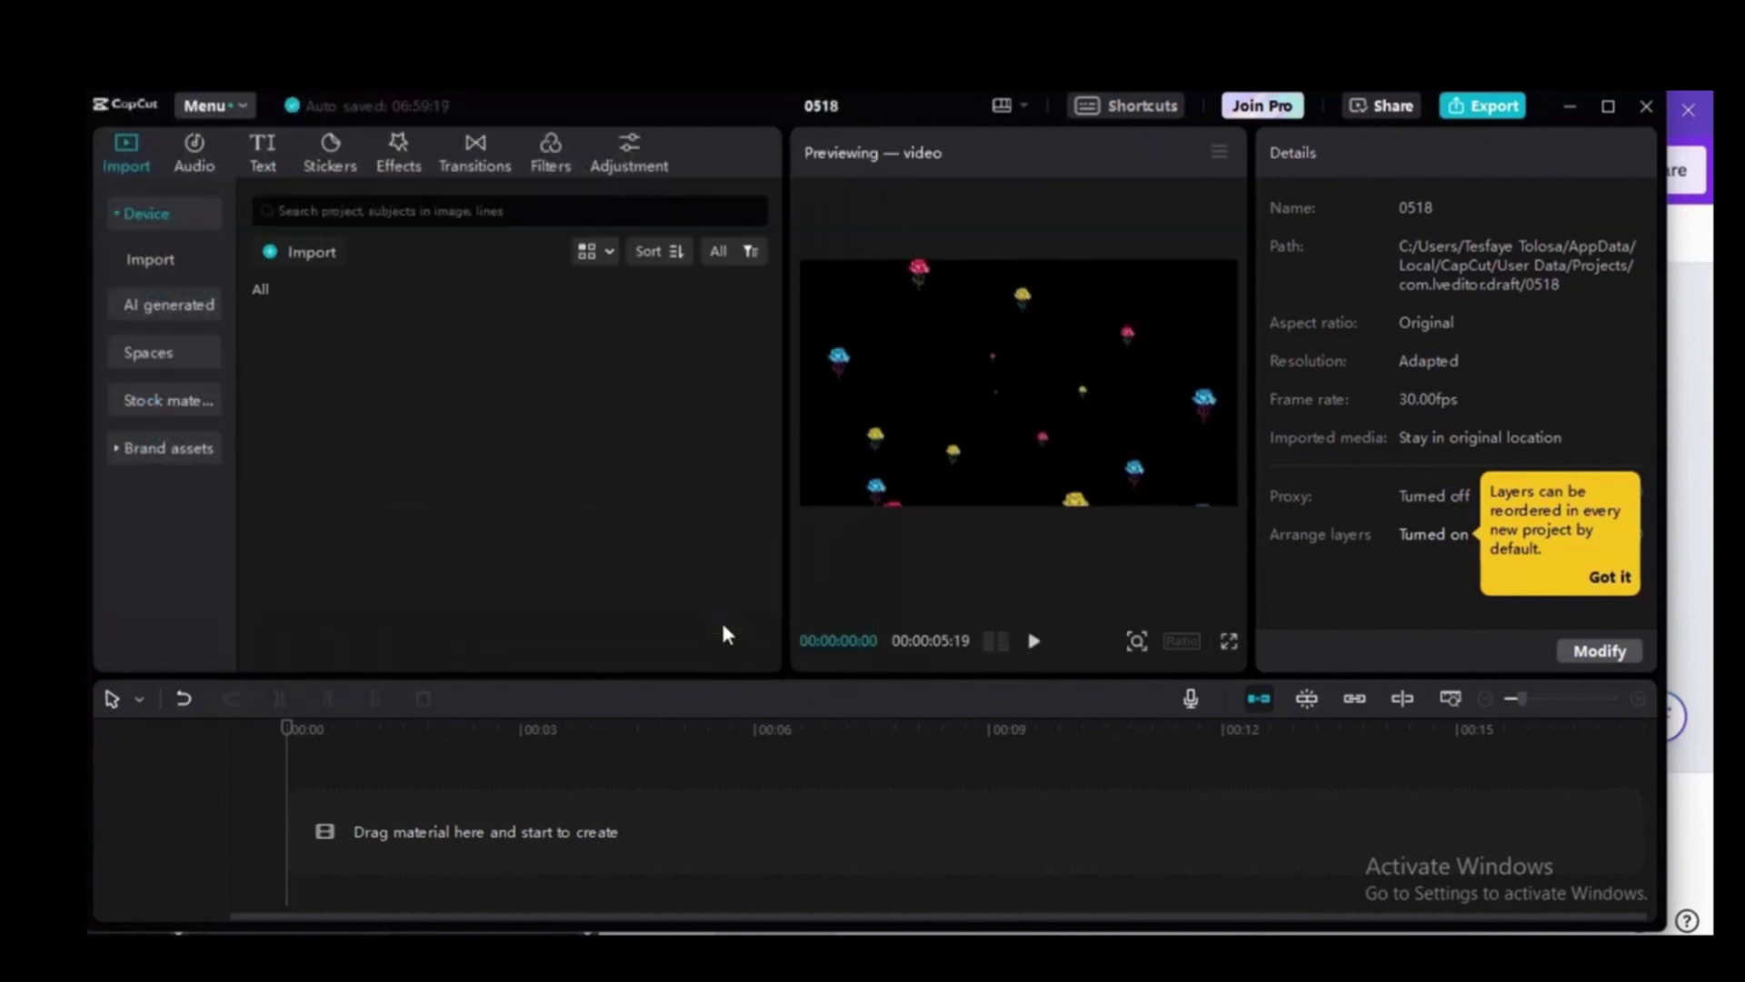
left_click_drag(320, 343, 292, 864)
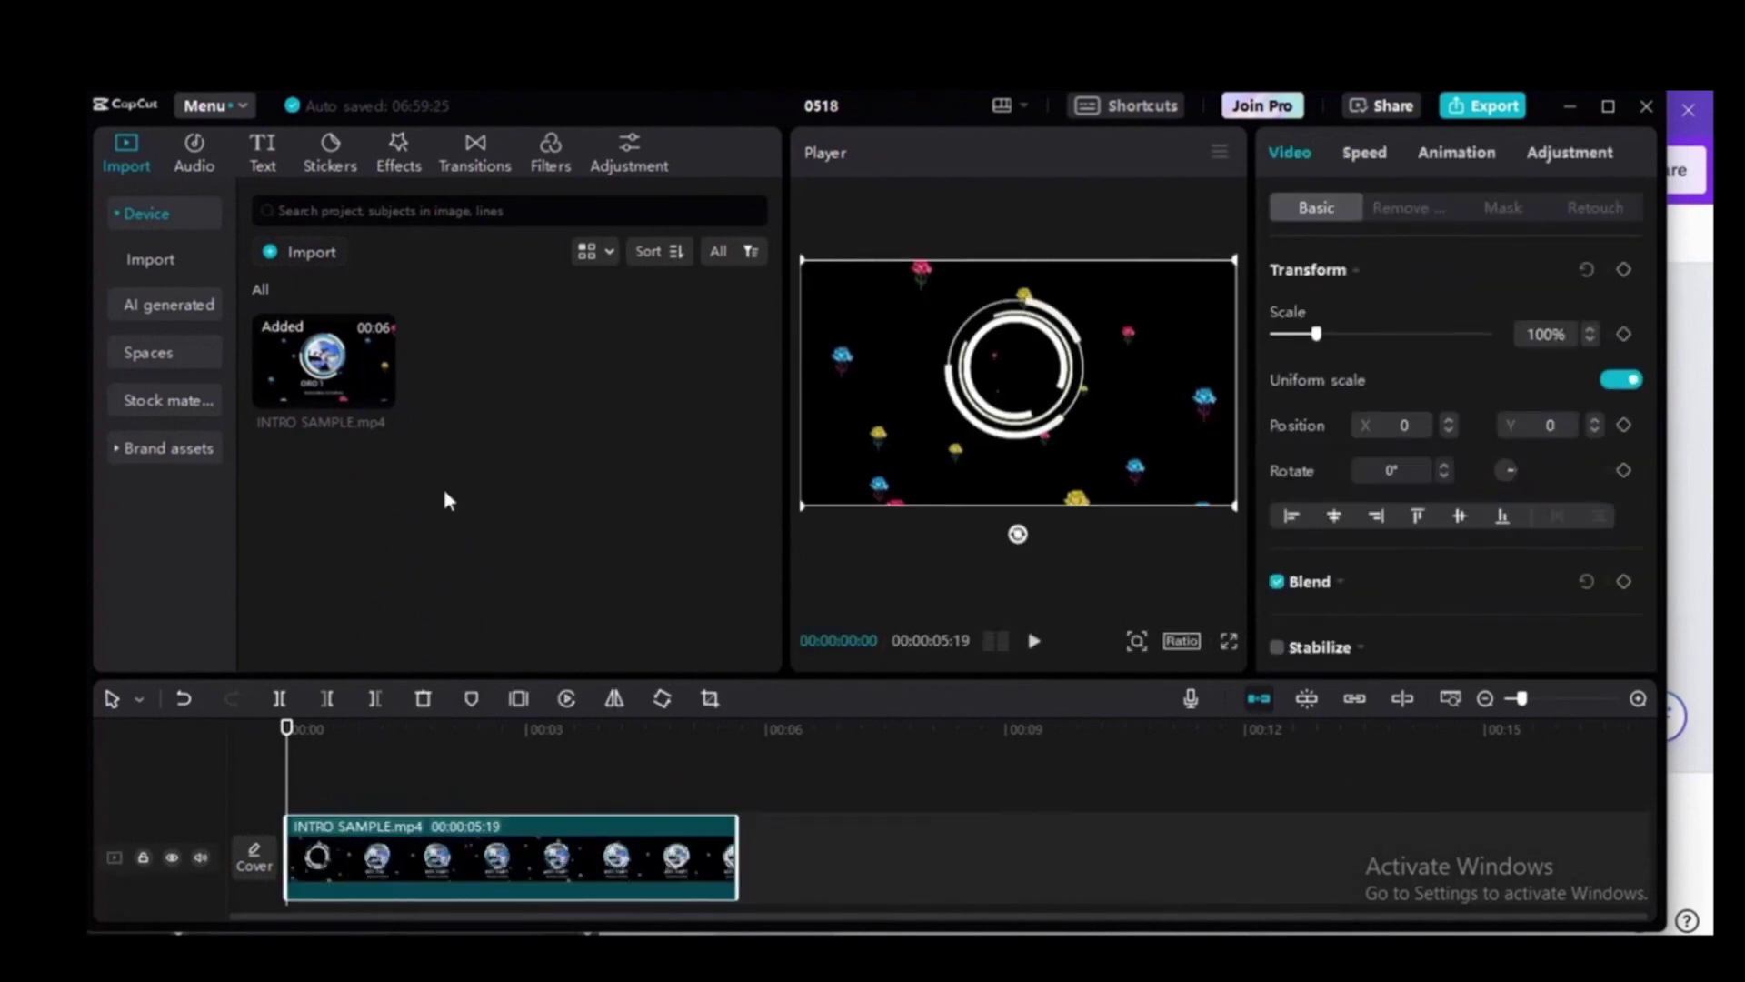
Add the Extracted20240518-1 audio beneath the video and cut it off where the INTRO SAMPLE clip ends
left_click(198, 163)
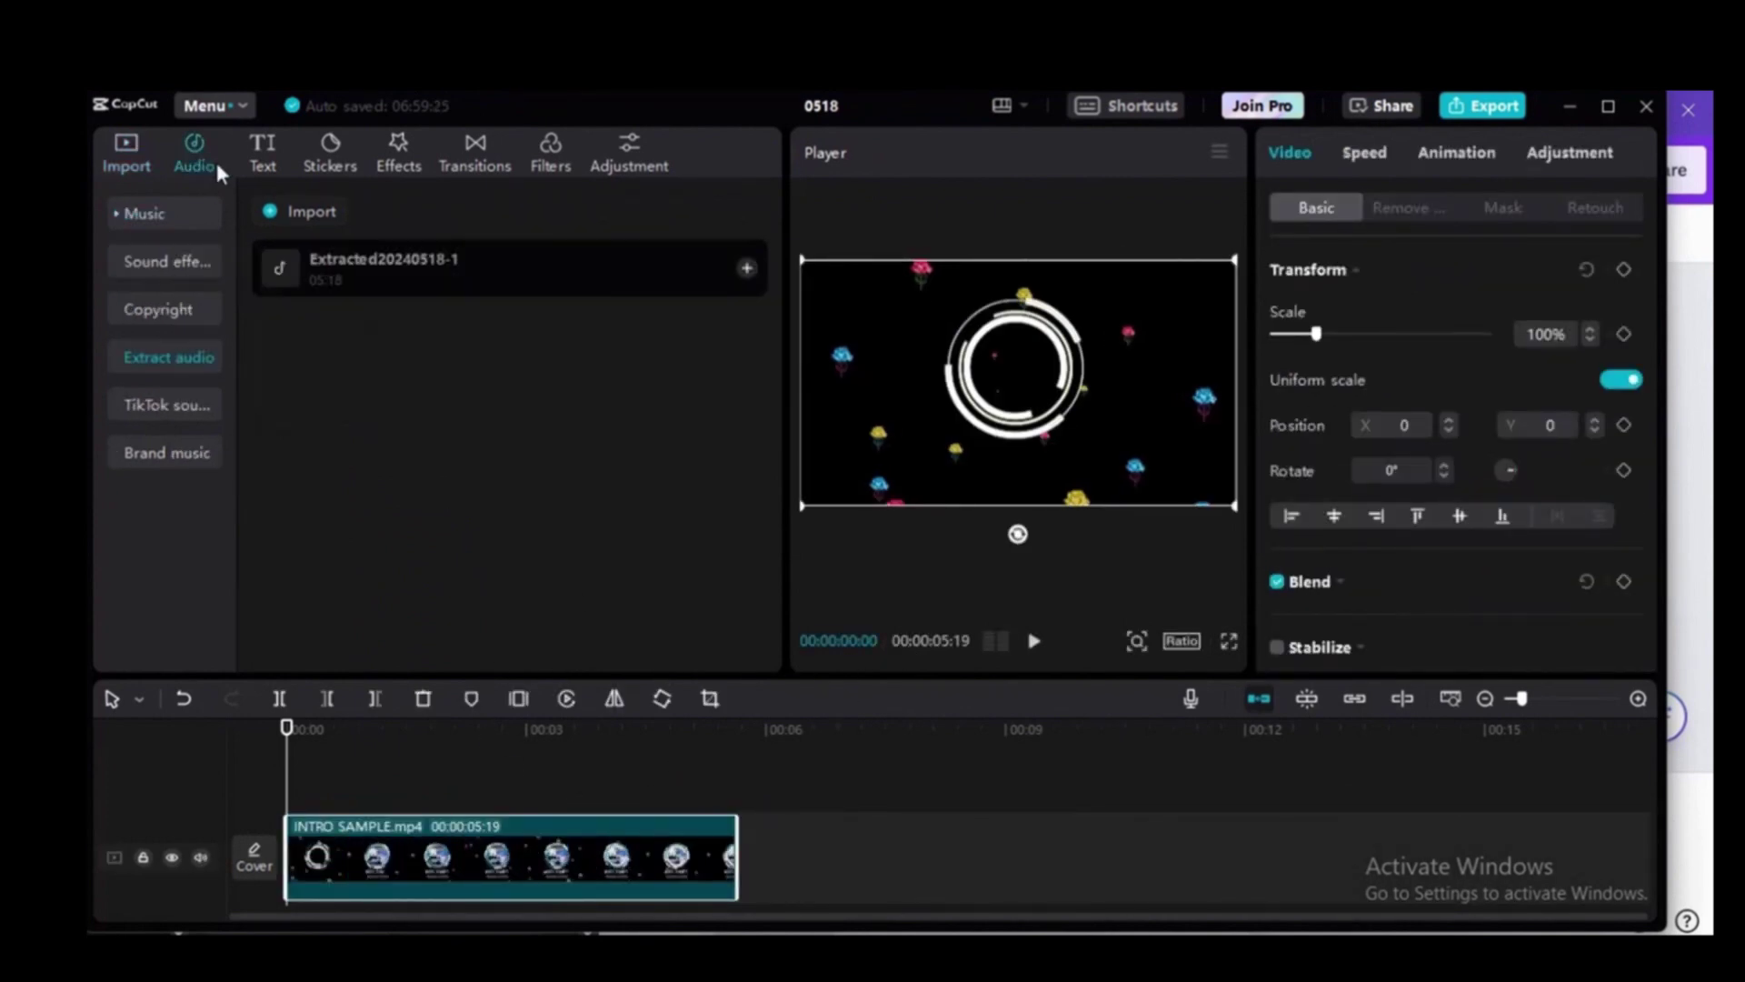
left_click_drag(382, 269, 287, 891)
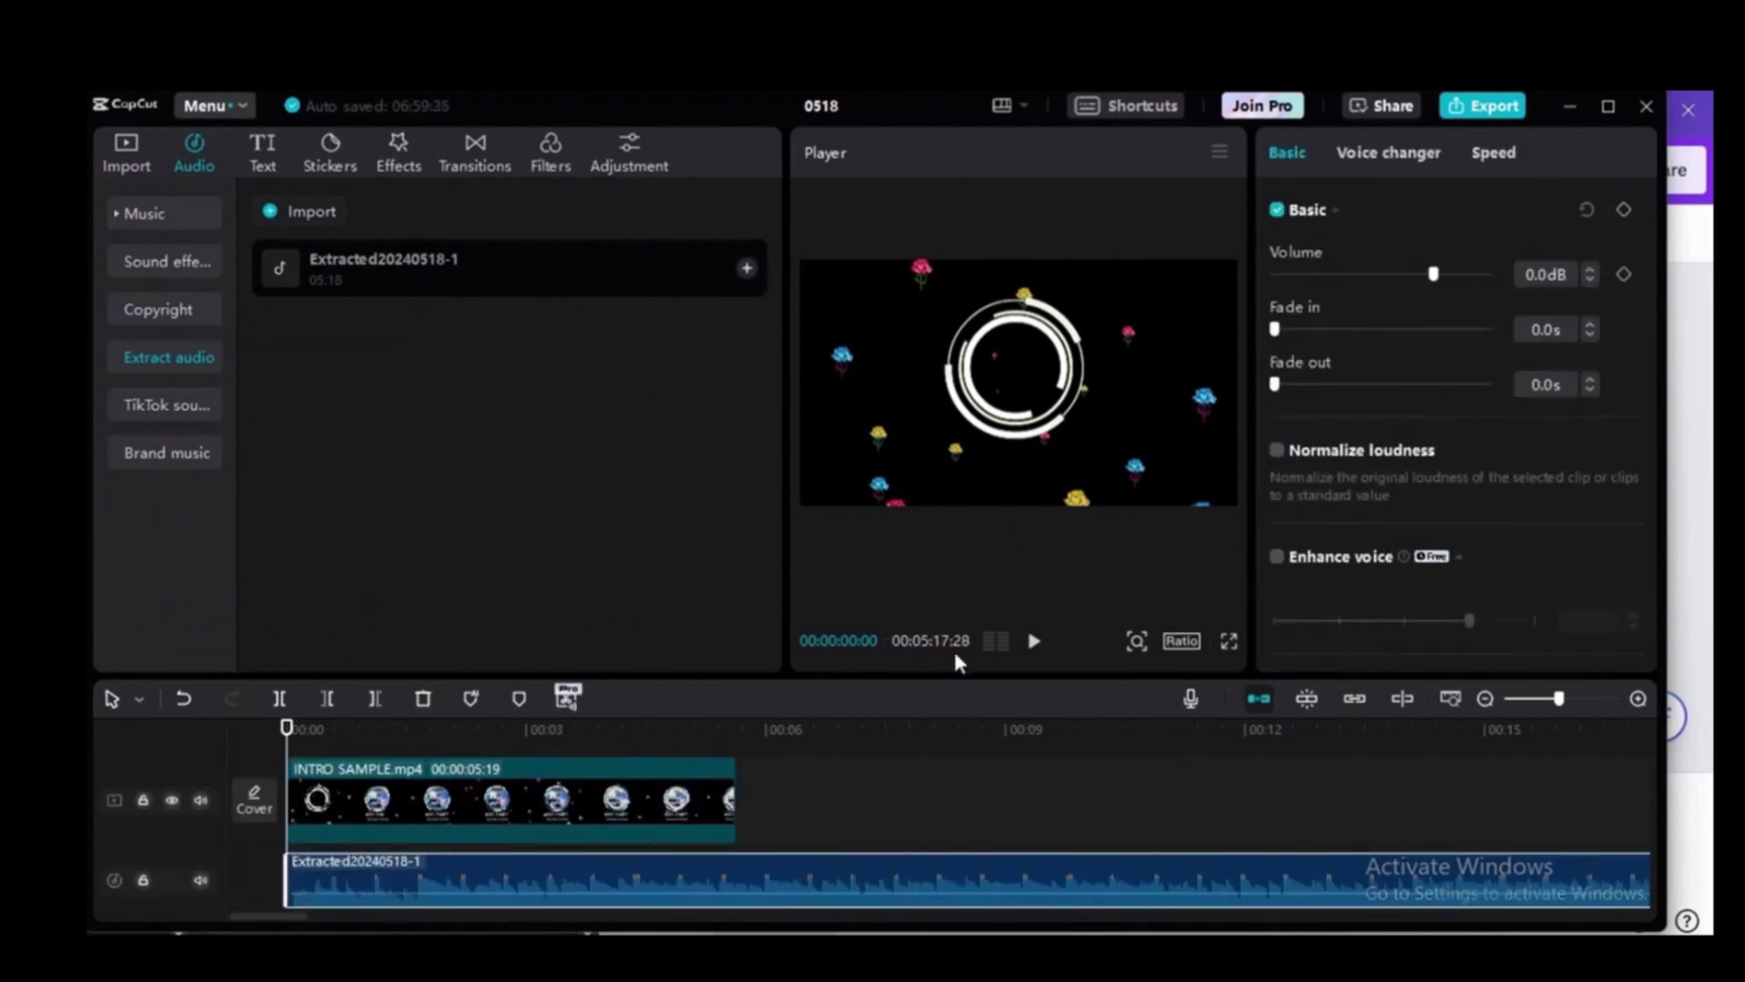
left_click(1035, 643)
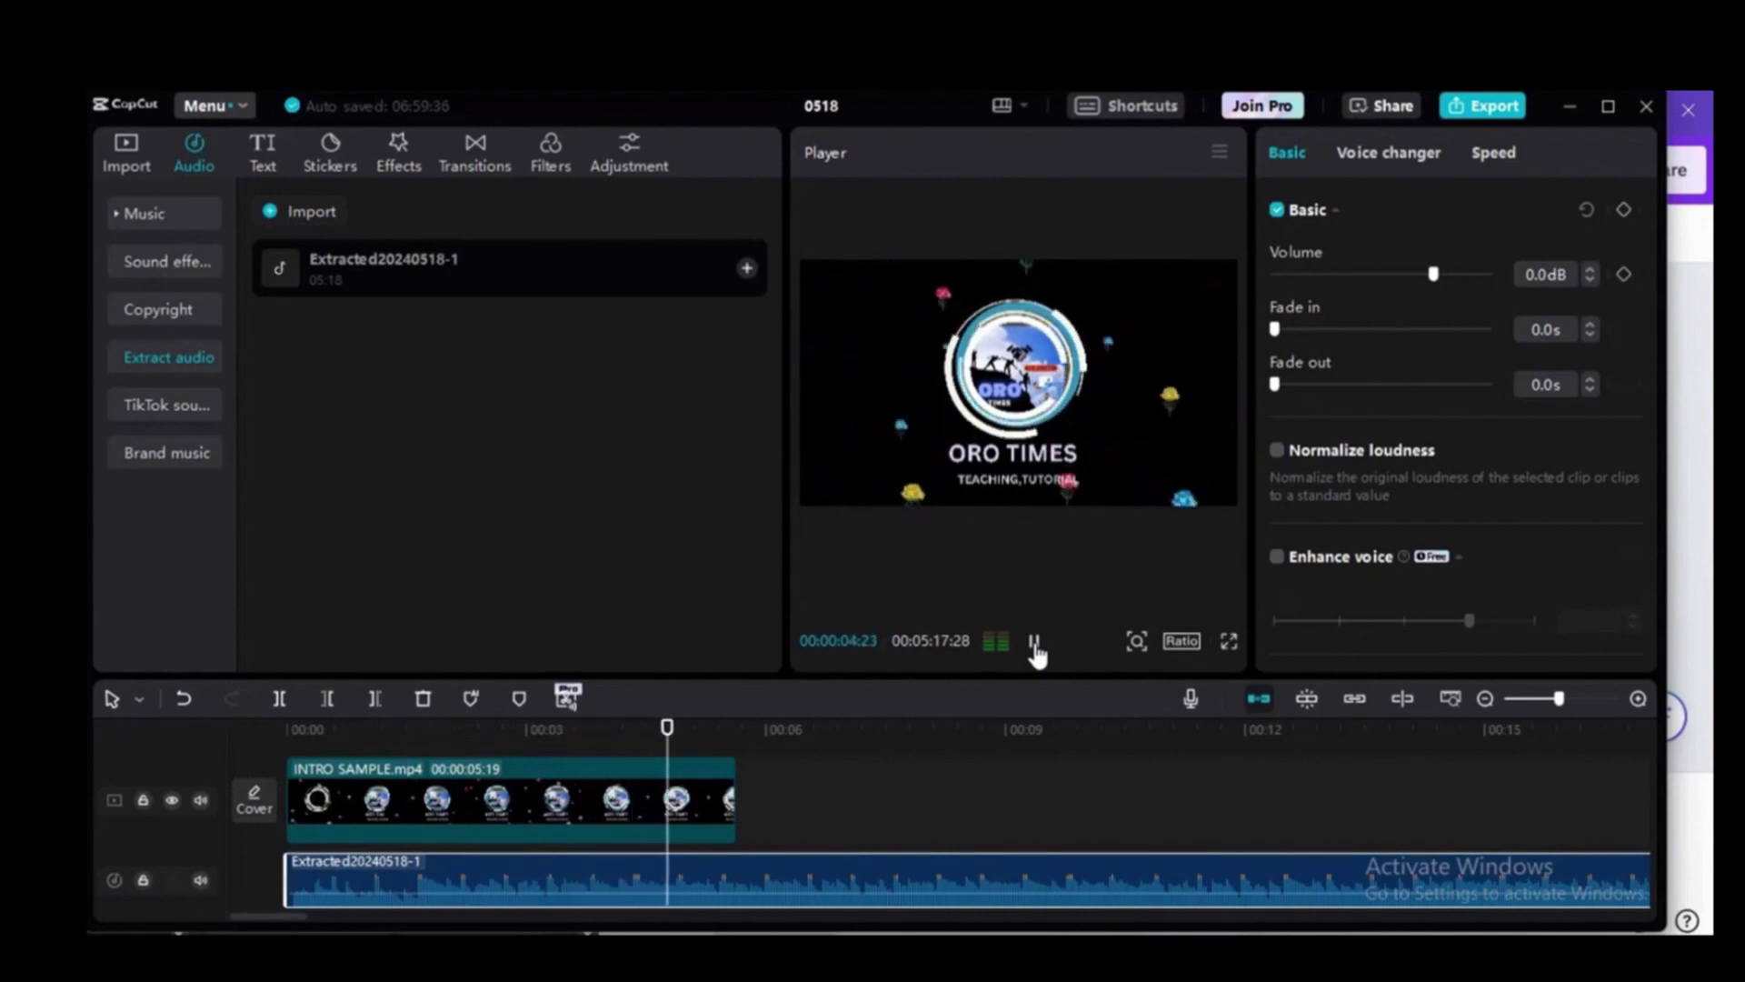
key("space")
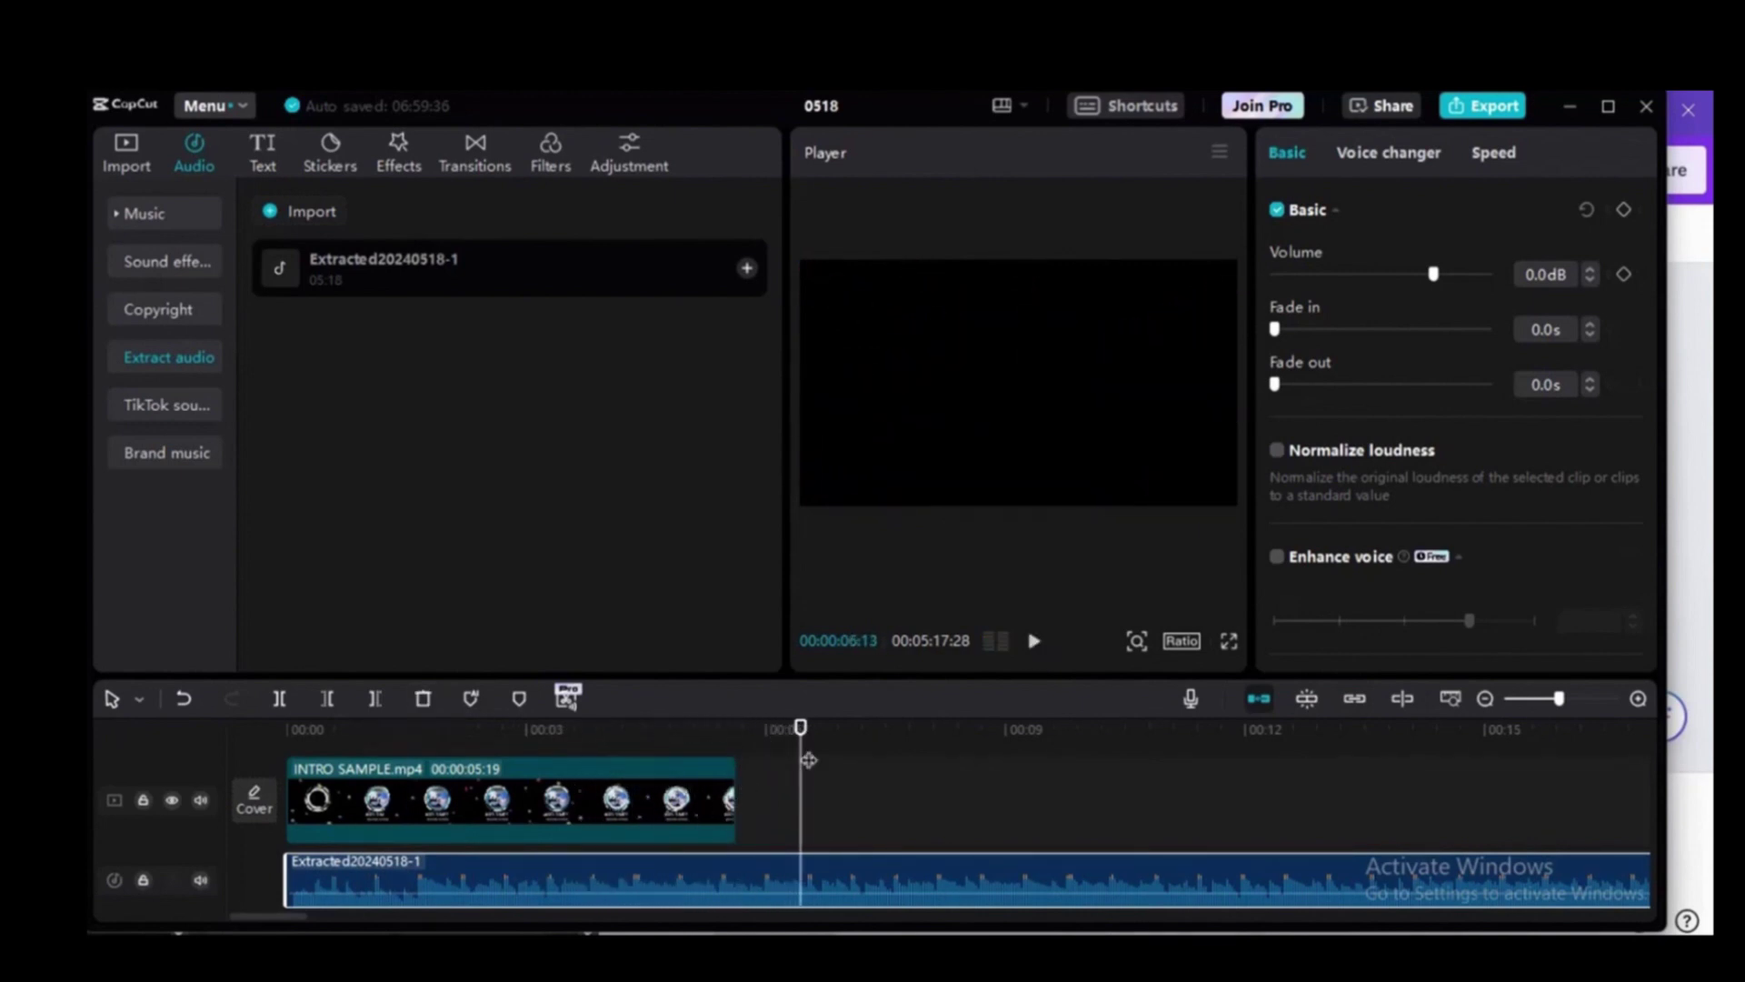
left_click_drag(799, 746, 734, 741)
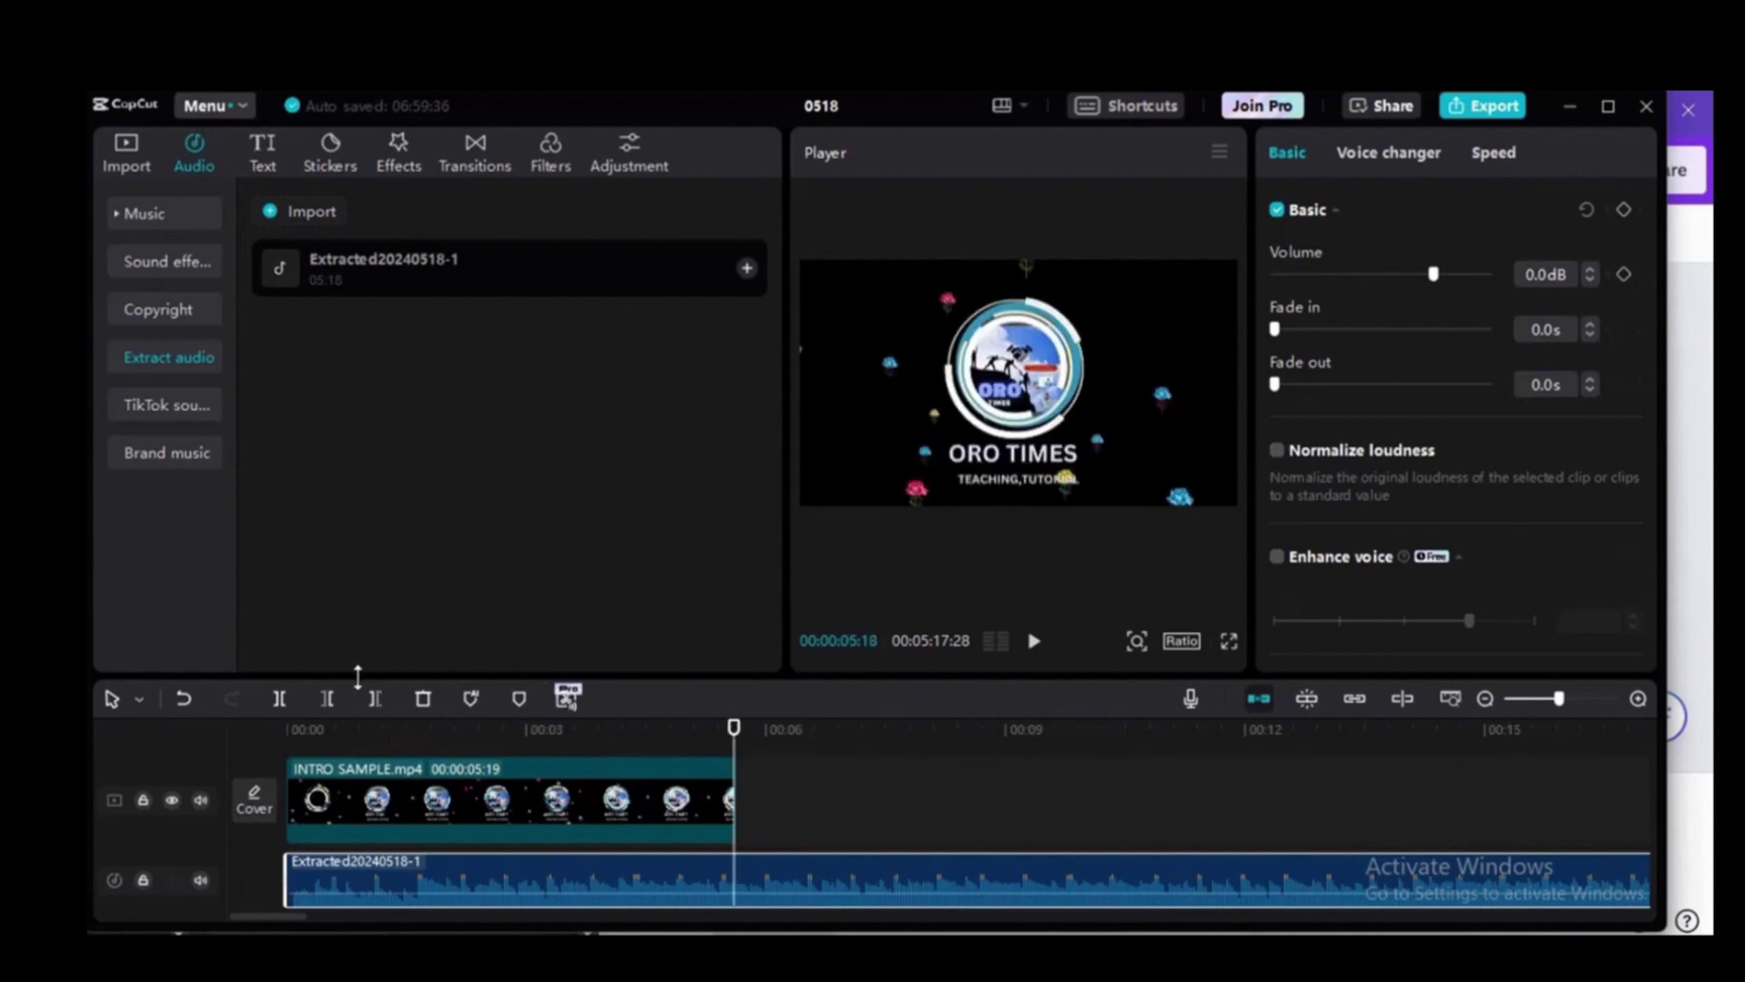
left_click(375, 698)
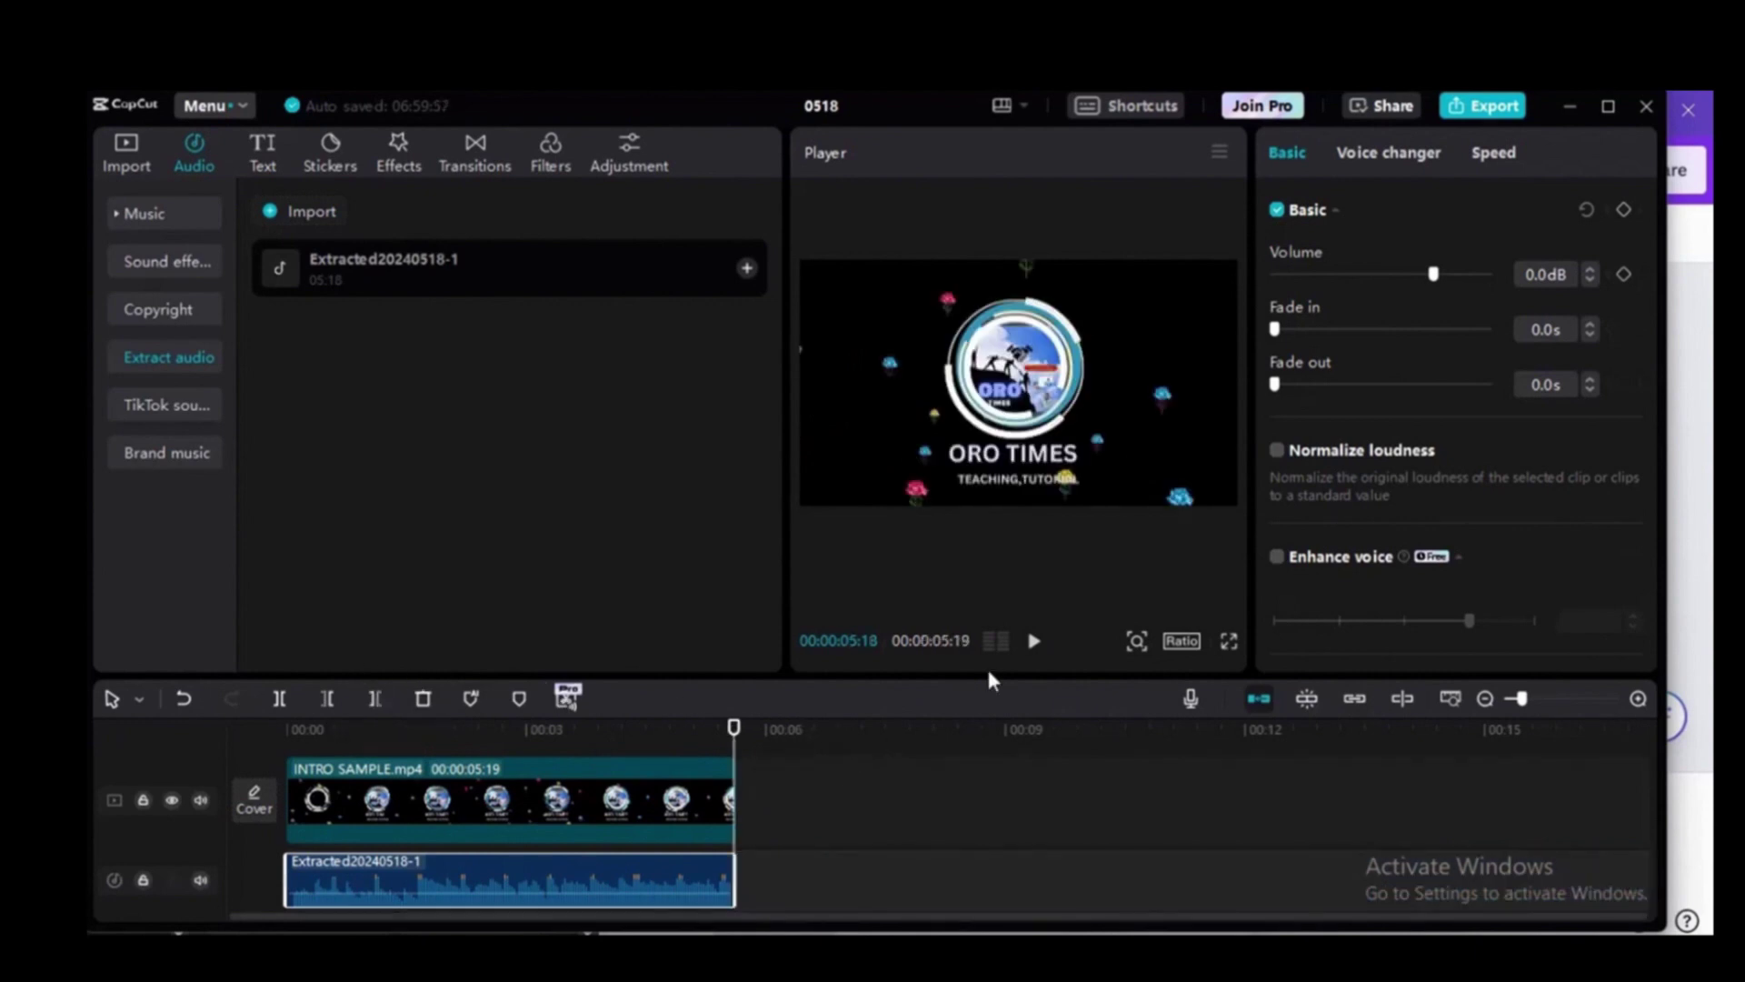
Play back the intro with its trimmed audio and export the project
left_click(1036, 642)
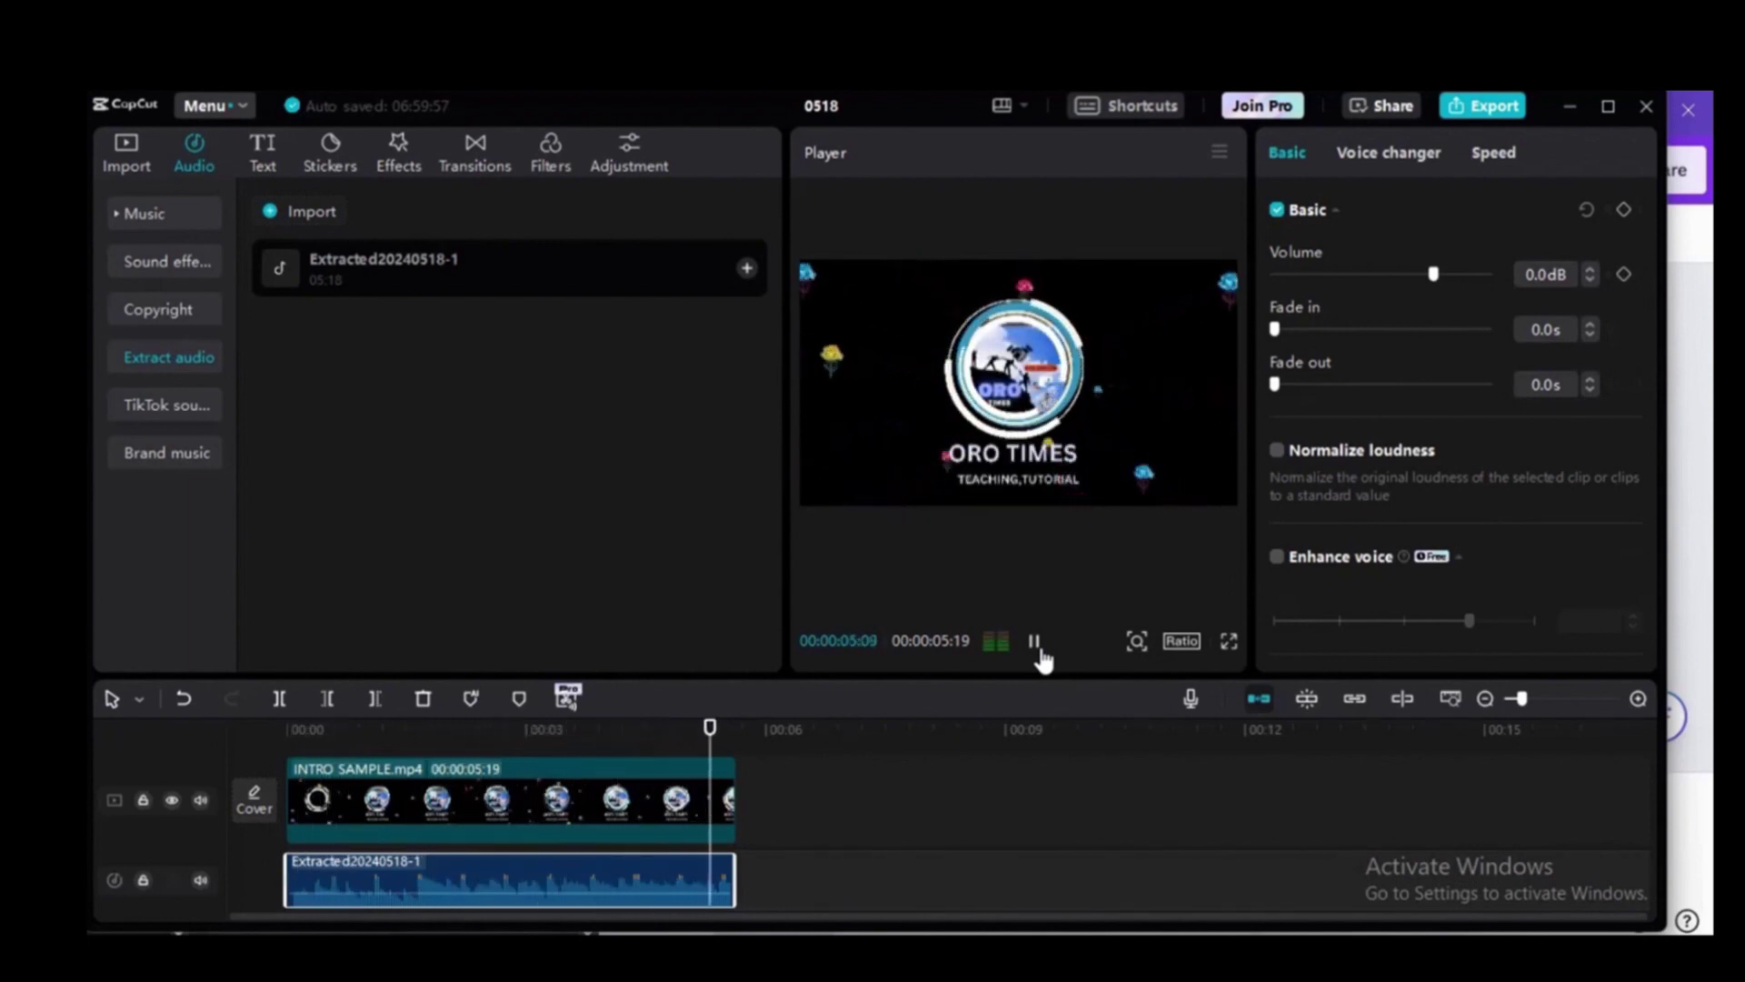
left_click(1036, 643)
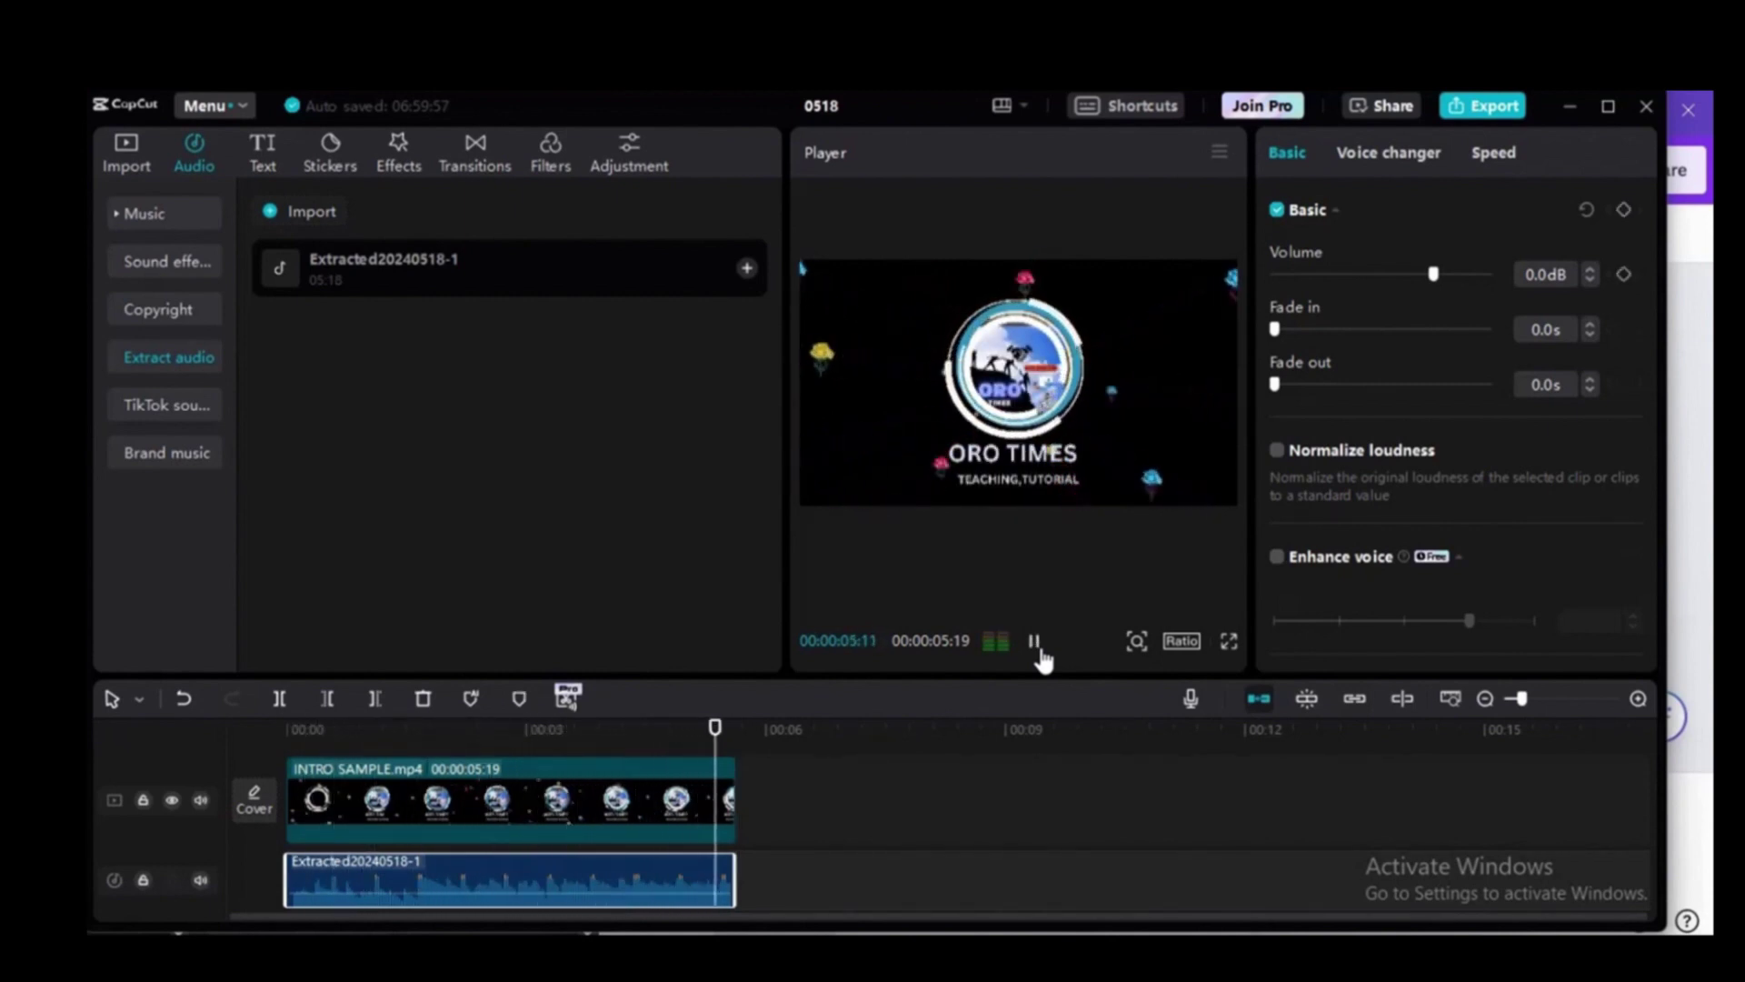
left_click(1495, 107)
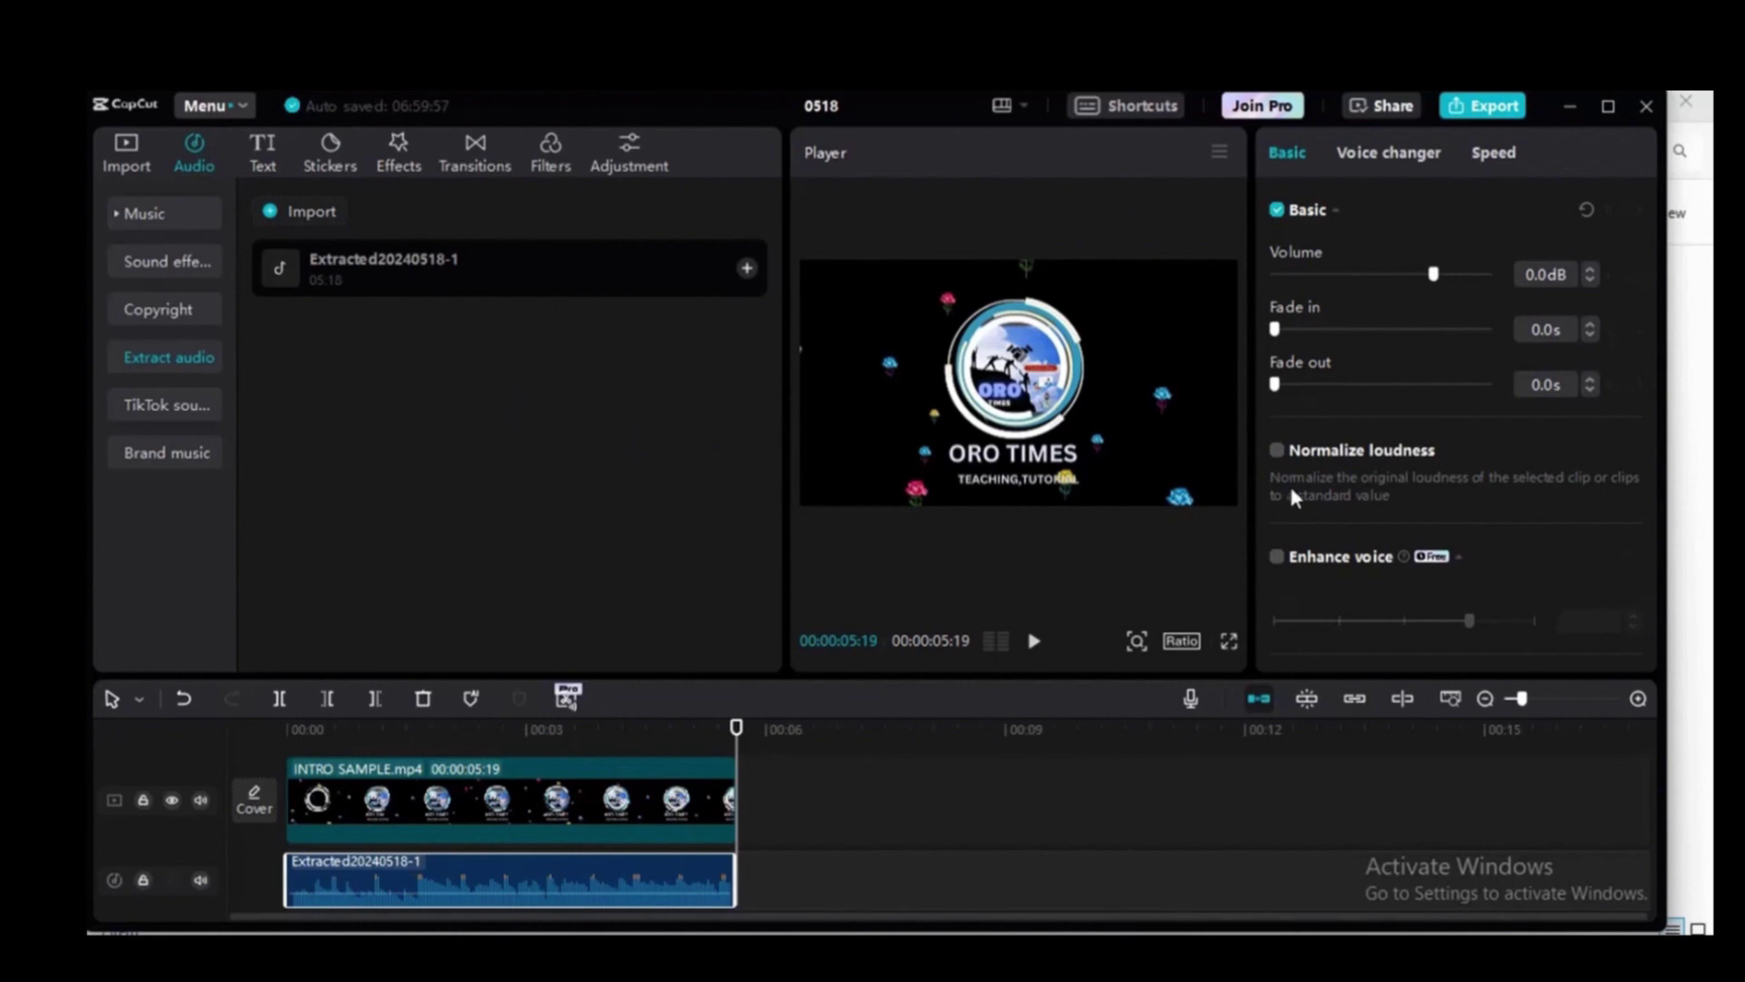
Export the project as the 1080P mp4 0518(2) and open the 0518 folder in the export location
left_click(1488, 116)
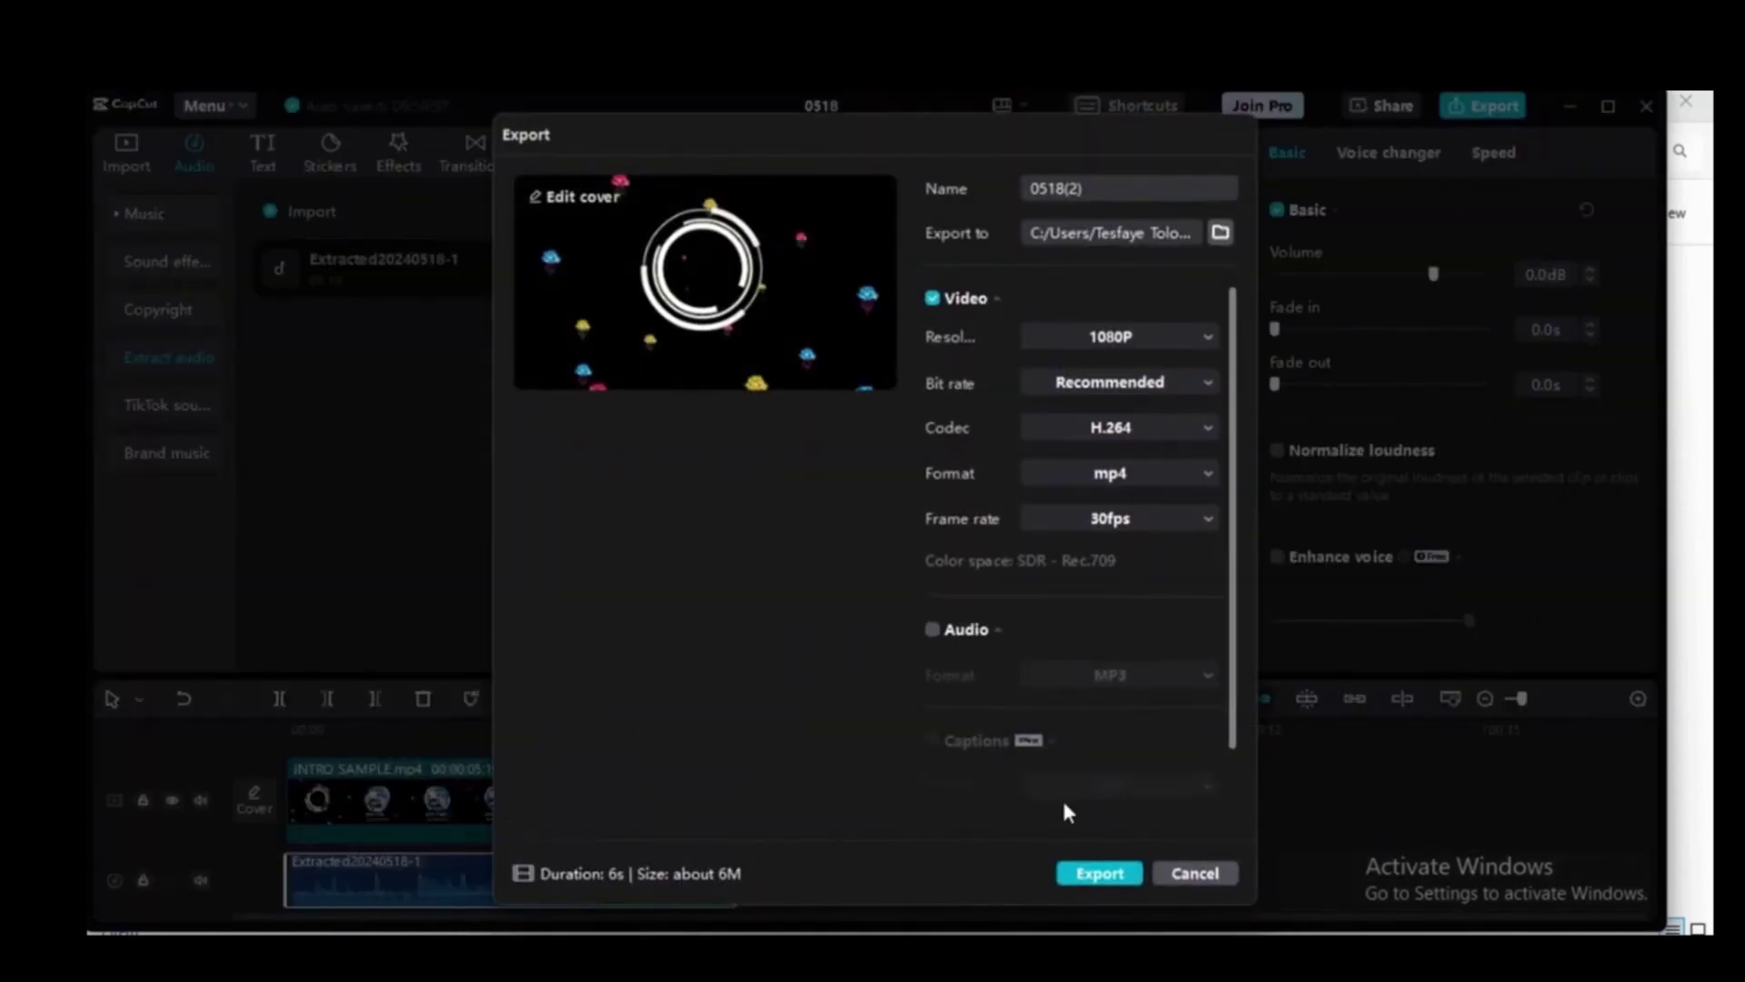
left_click(1097, 874)
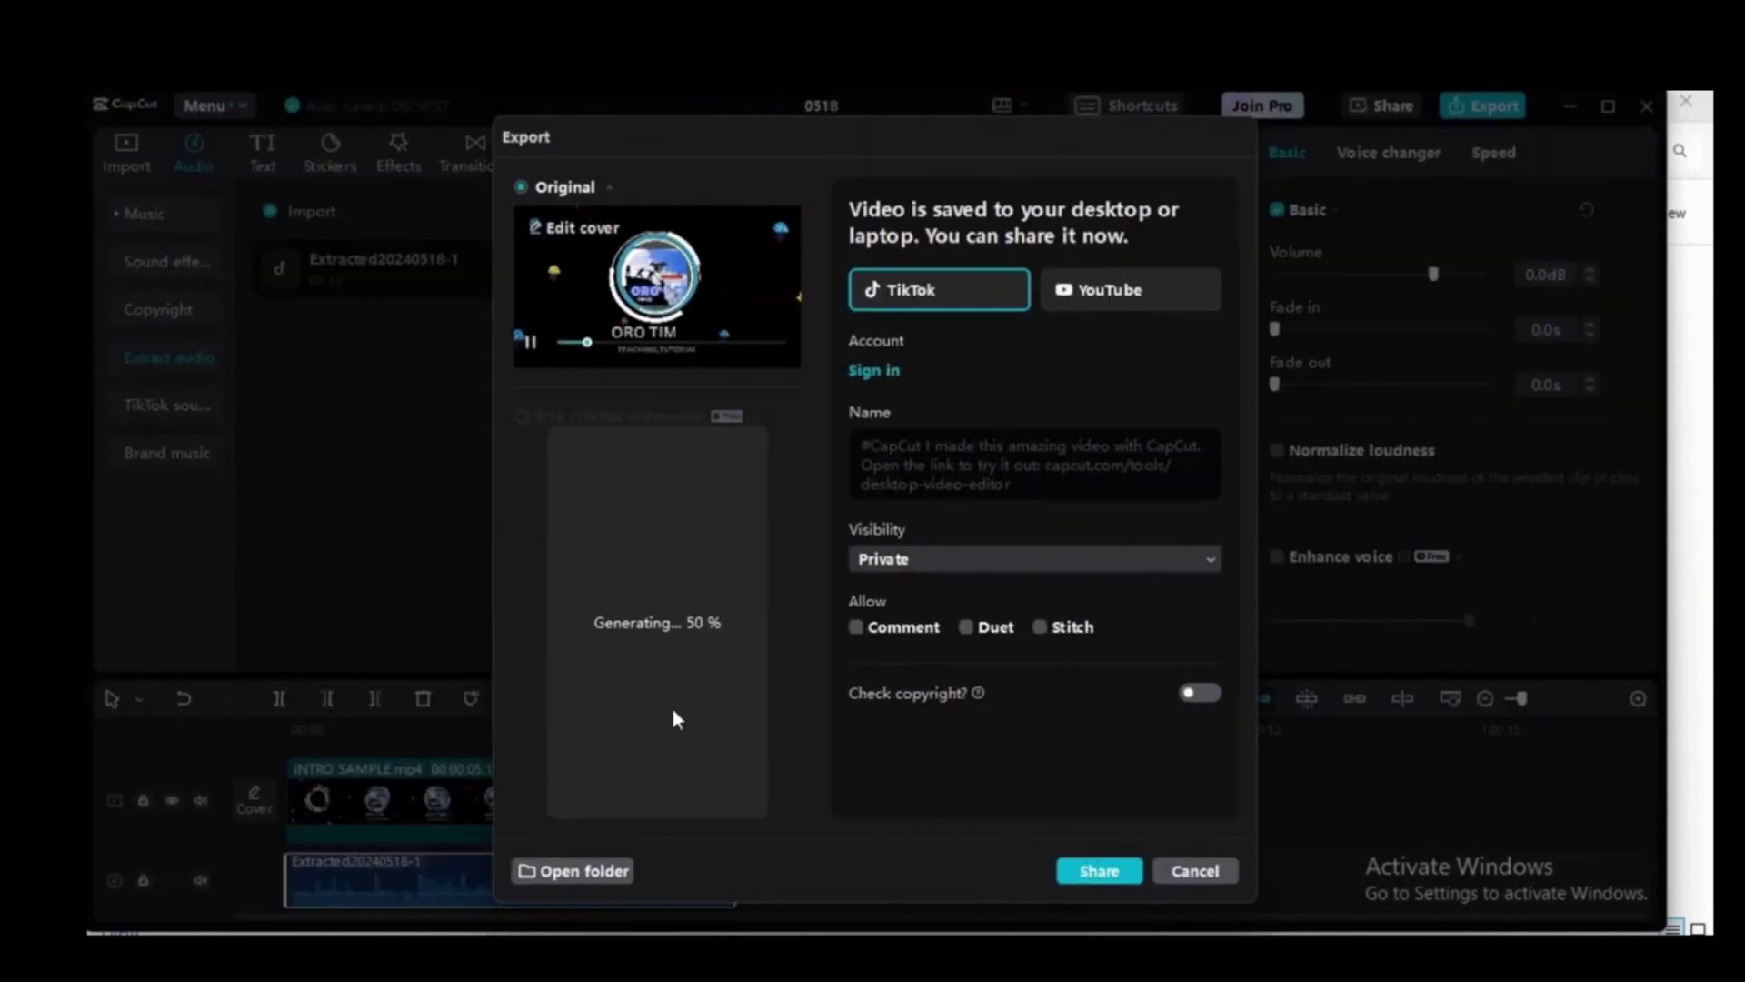
left_click(591, 871)
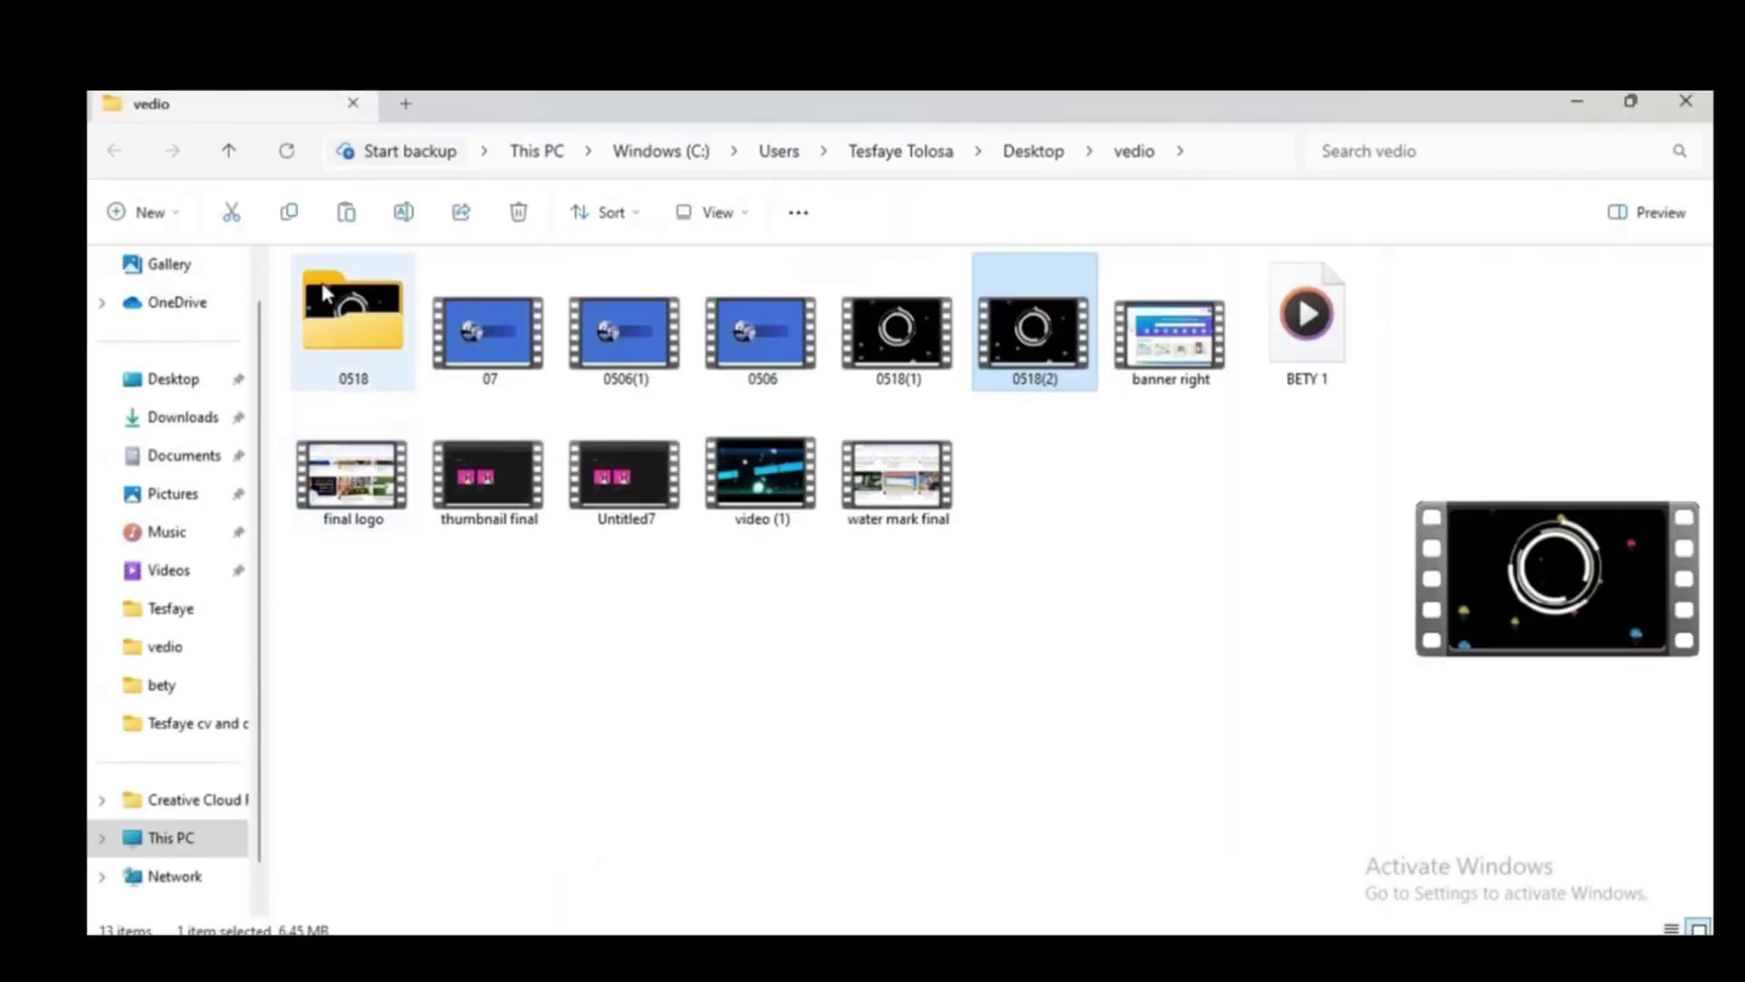
double_click(347, 311)
double_click(354, 354)
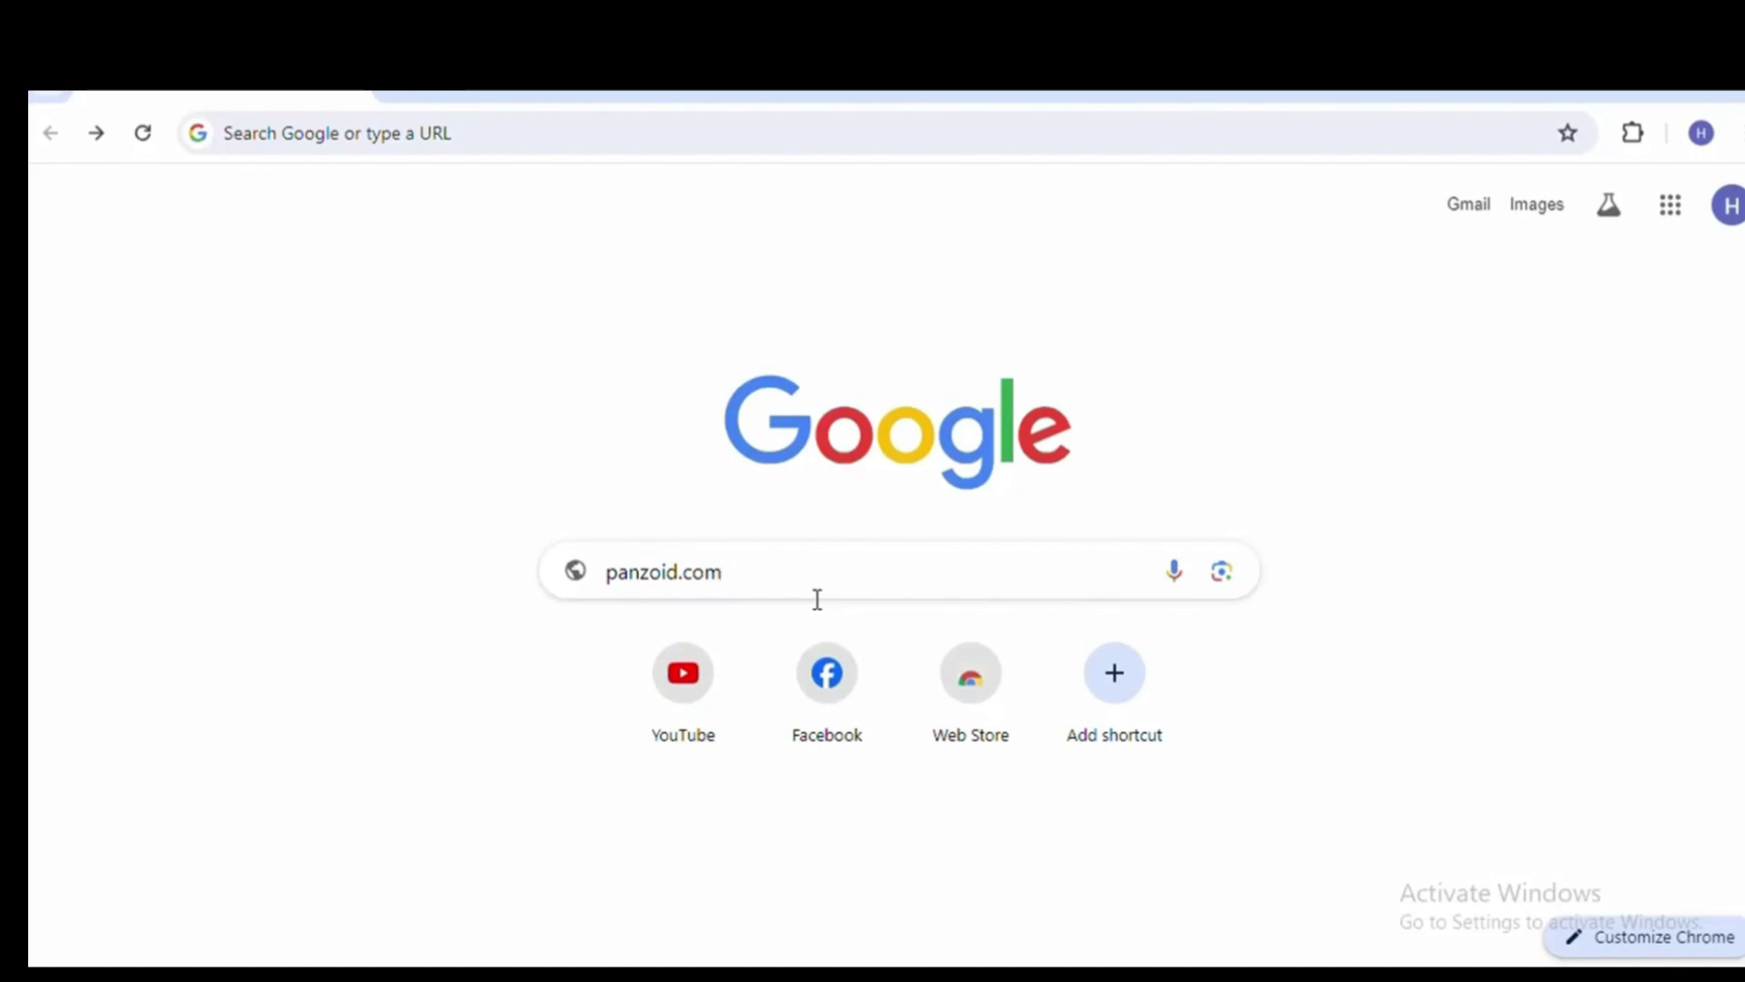
Switch to Chrome, go to panzoid.com and open the full list of Clipmaker 2 creations
key("Return")
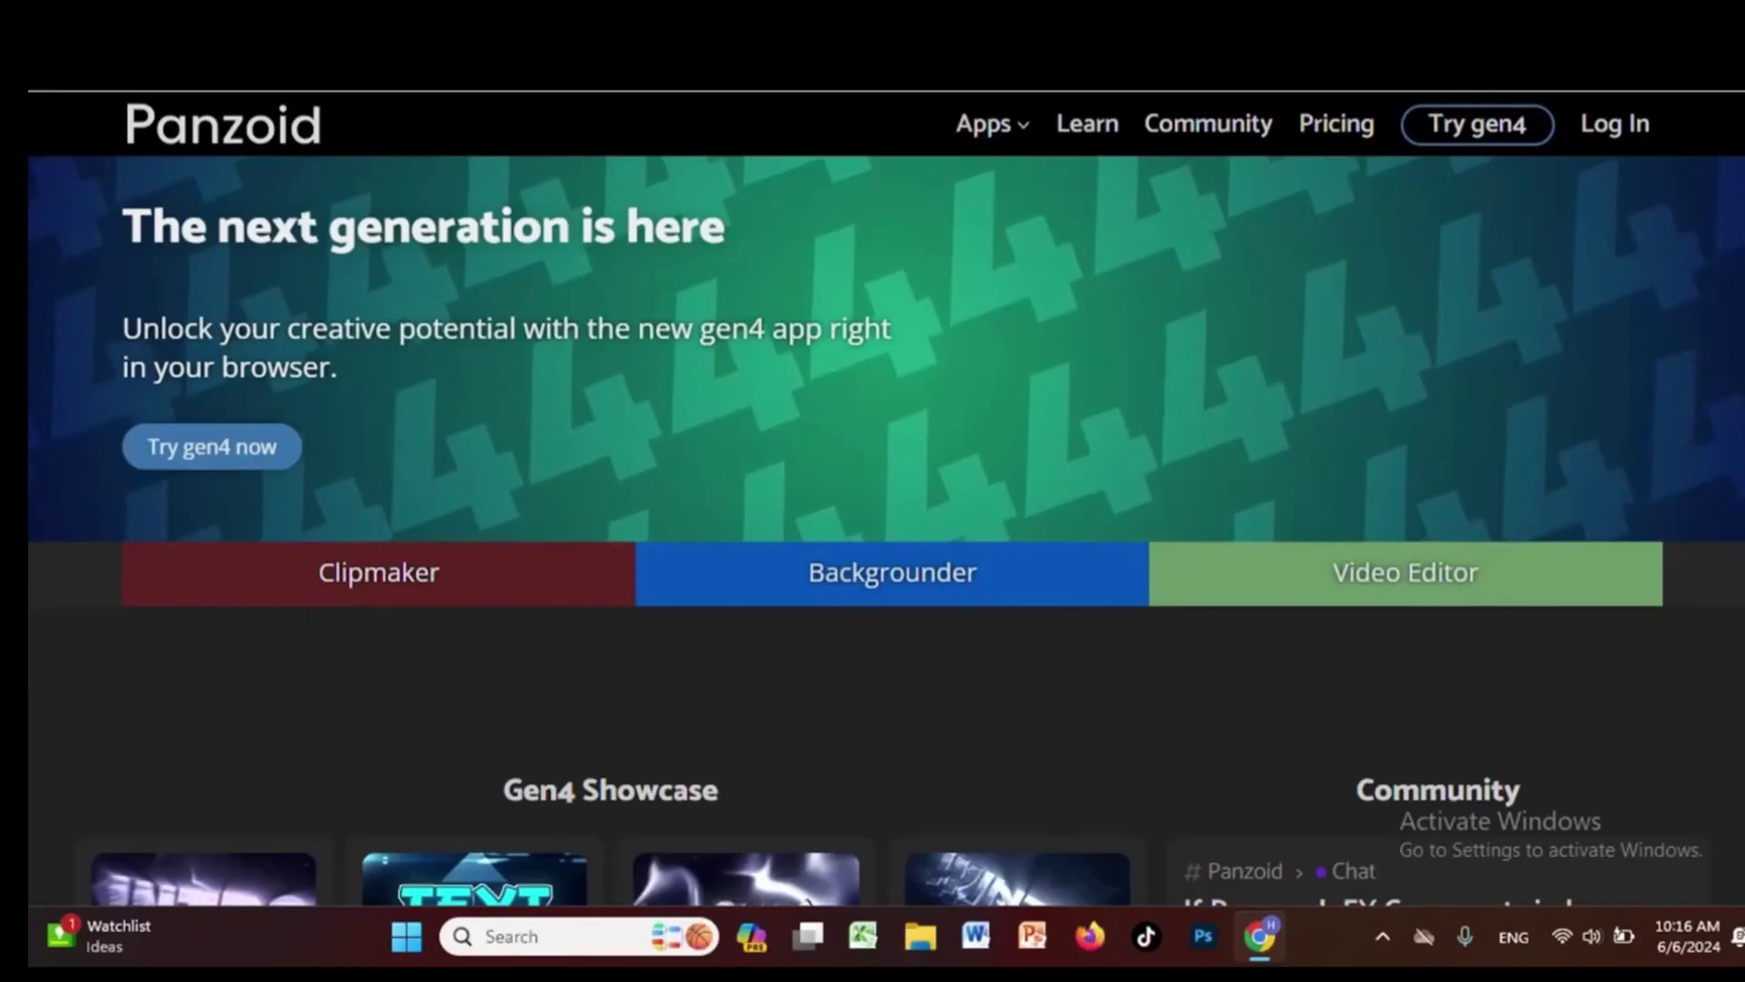
scroll(886, 532, "down", 5)
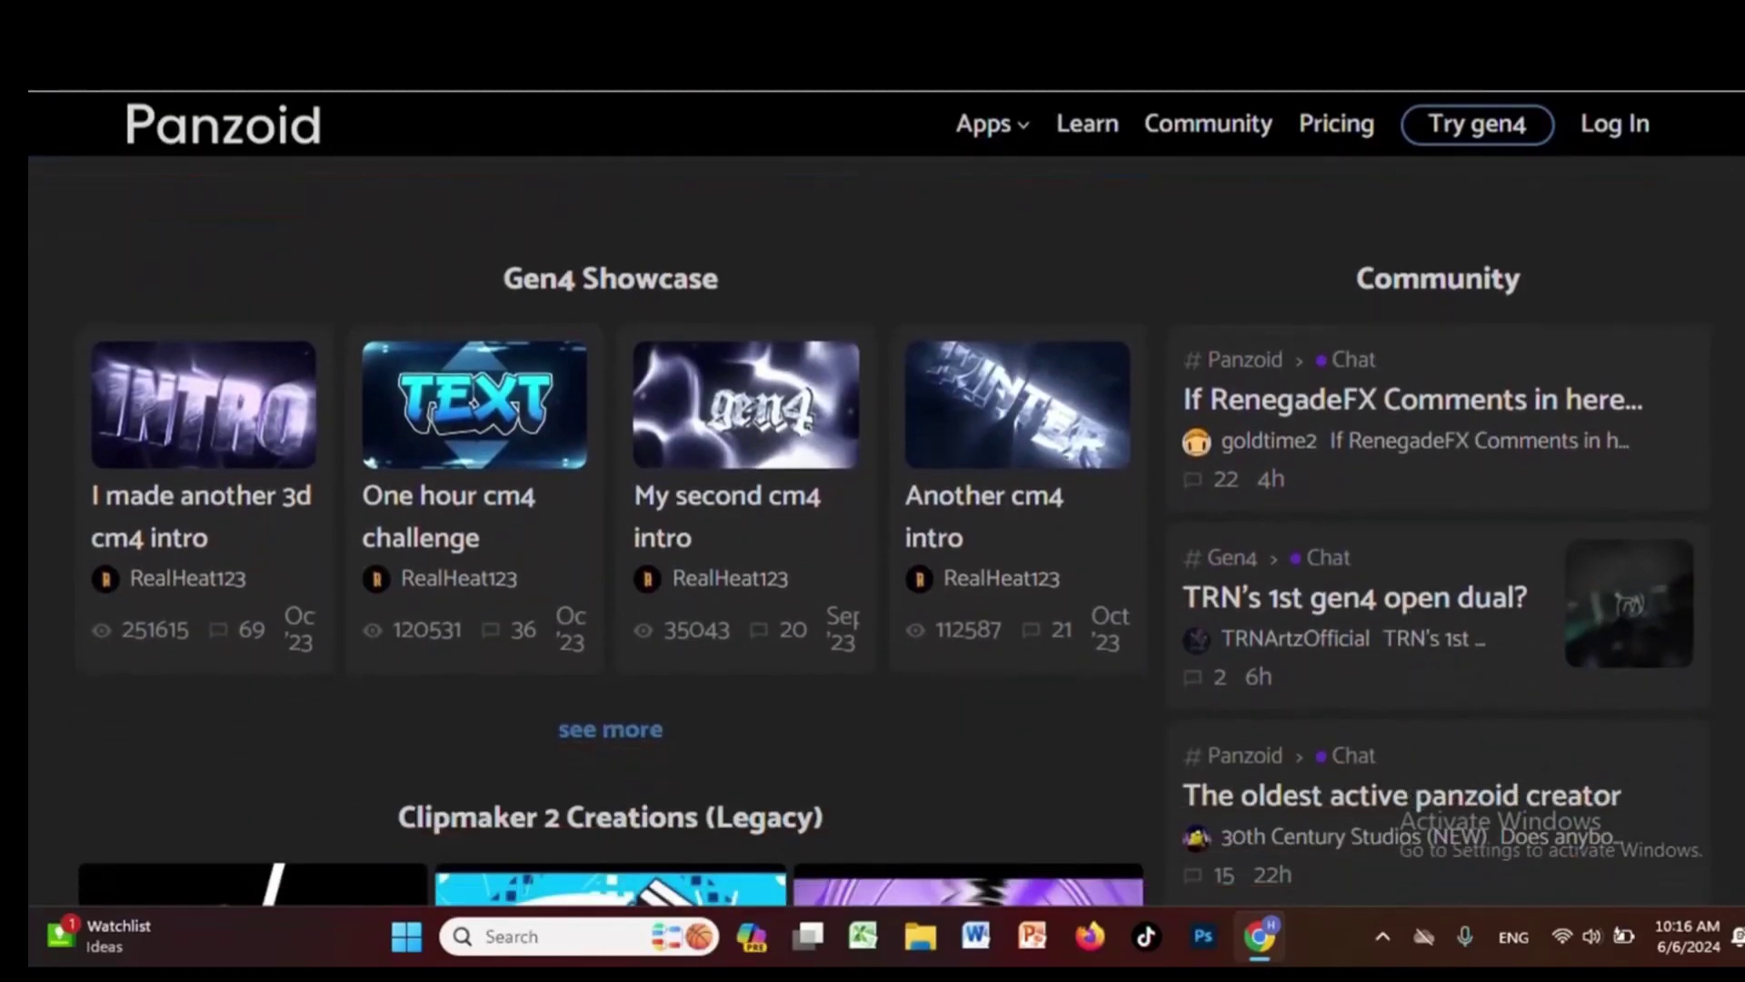
scroll(600, 531, "down", 15)
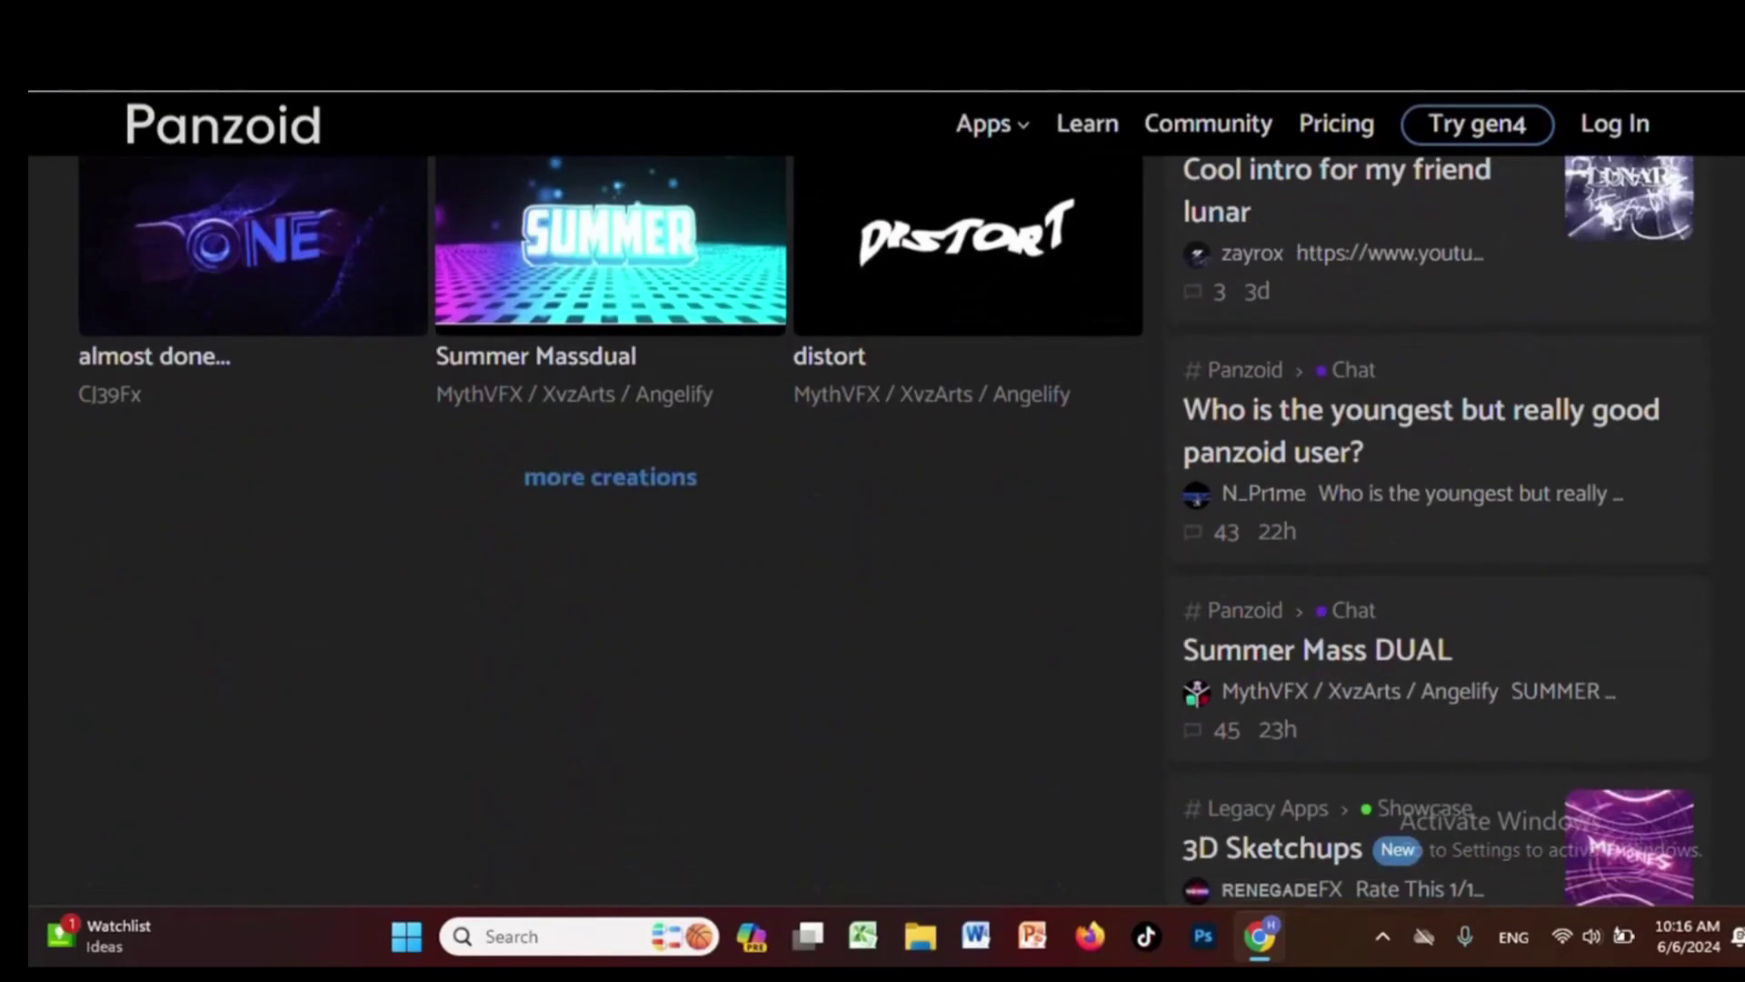
scroll(1738, 568, "up", 5)
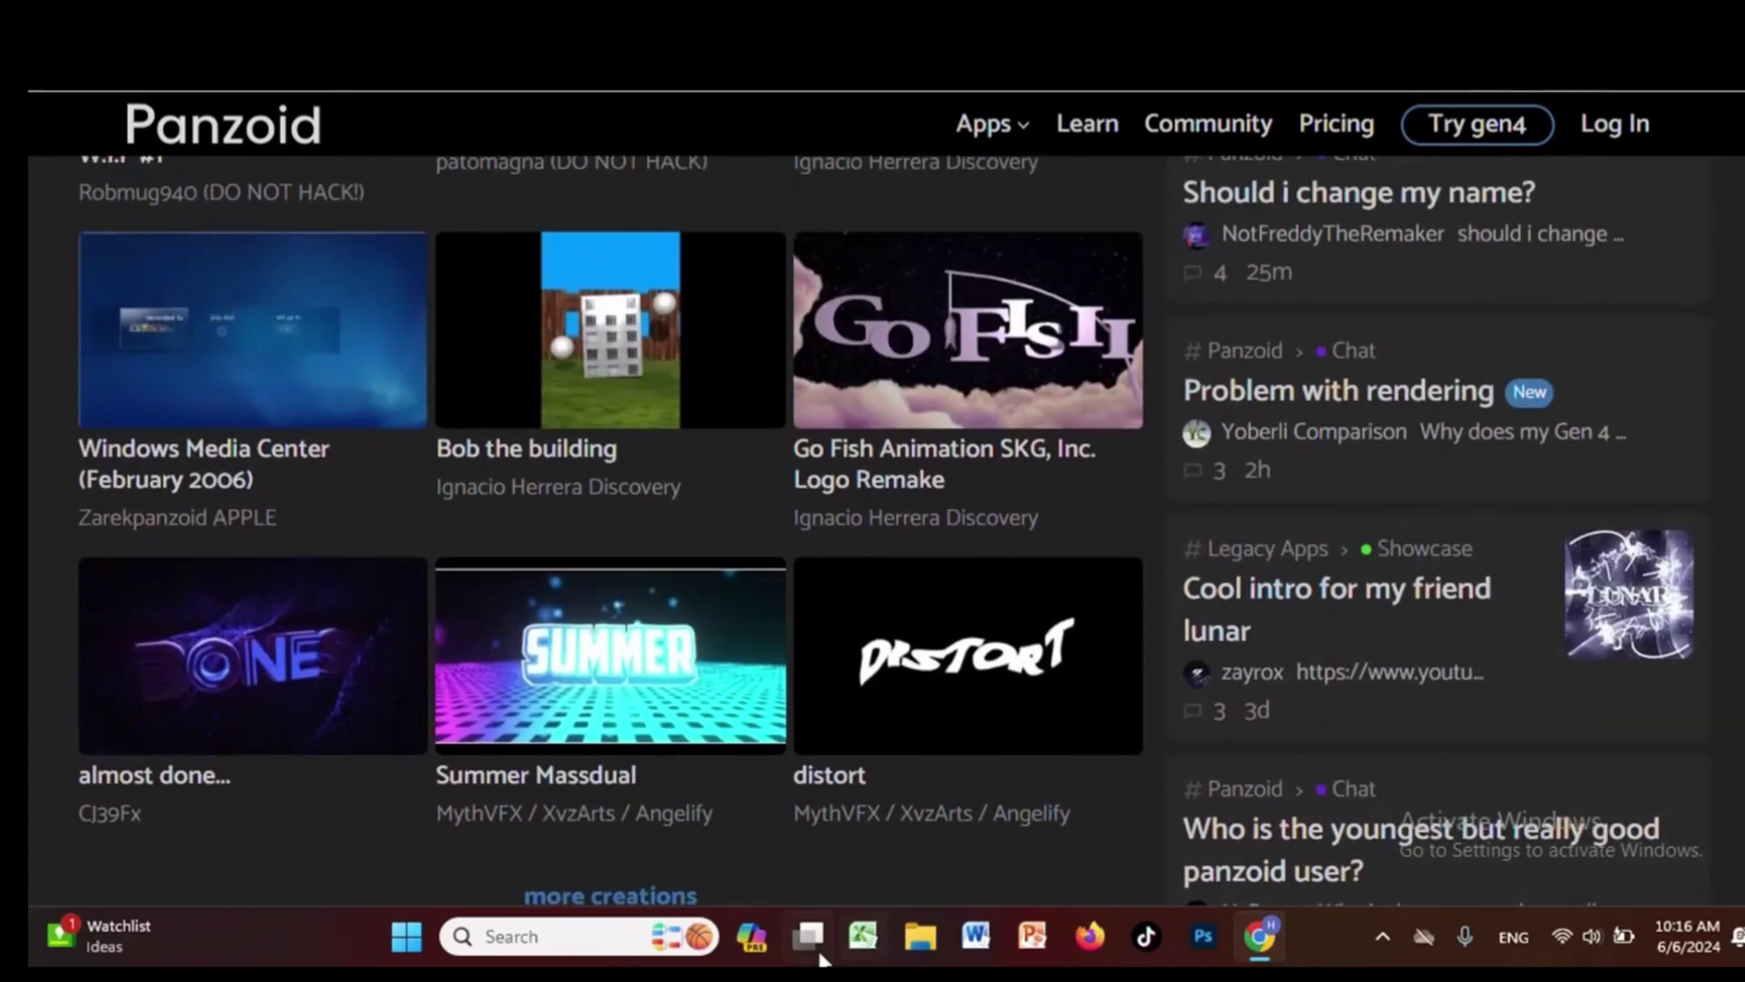
left_click(645, 900)
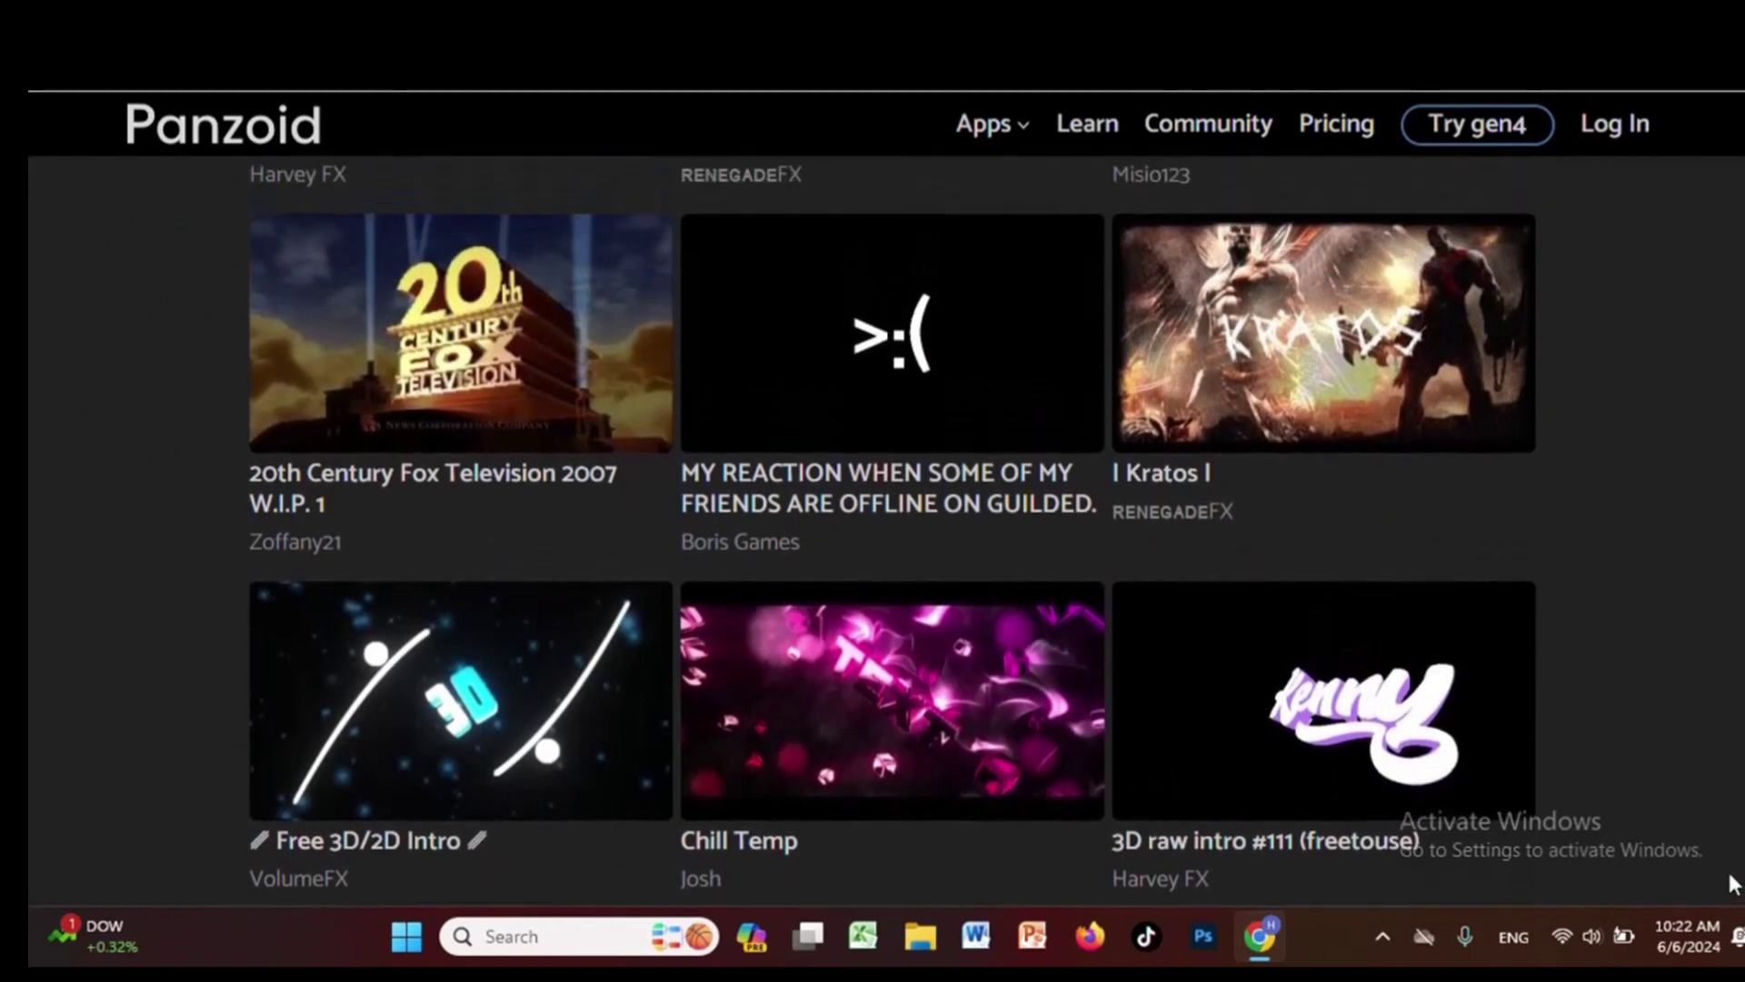
Open the green NAME creation titled Intro Template in Clipmaker 2 and preview its animation
scroll(1722, 860, "up", 10)
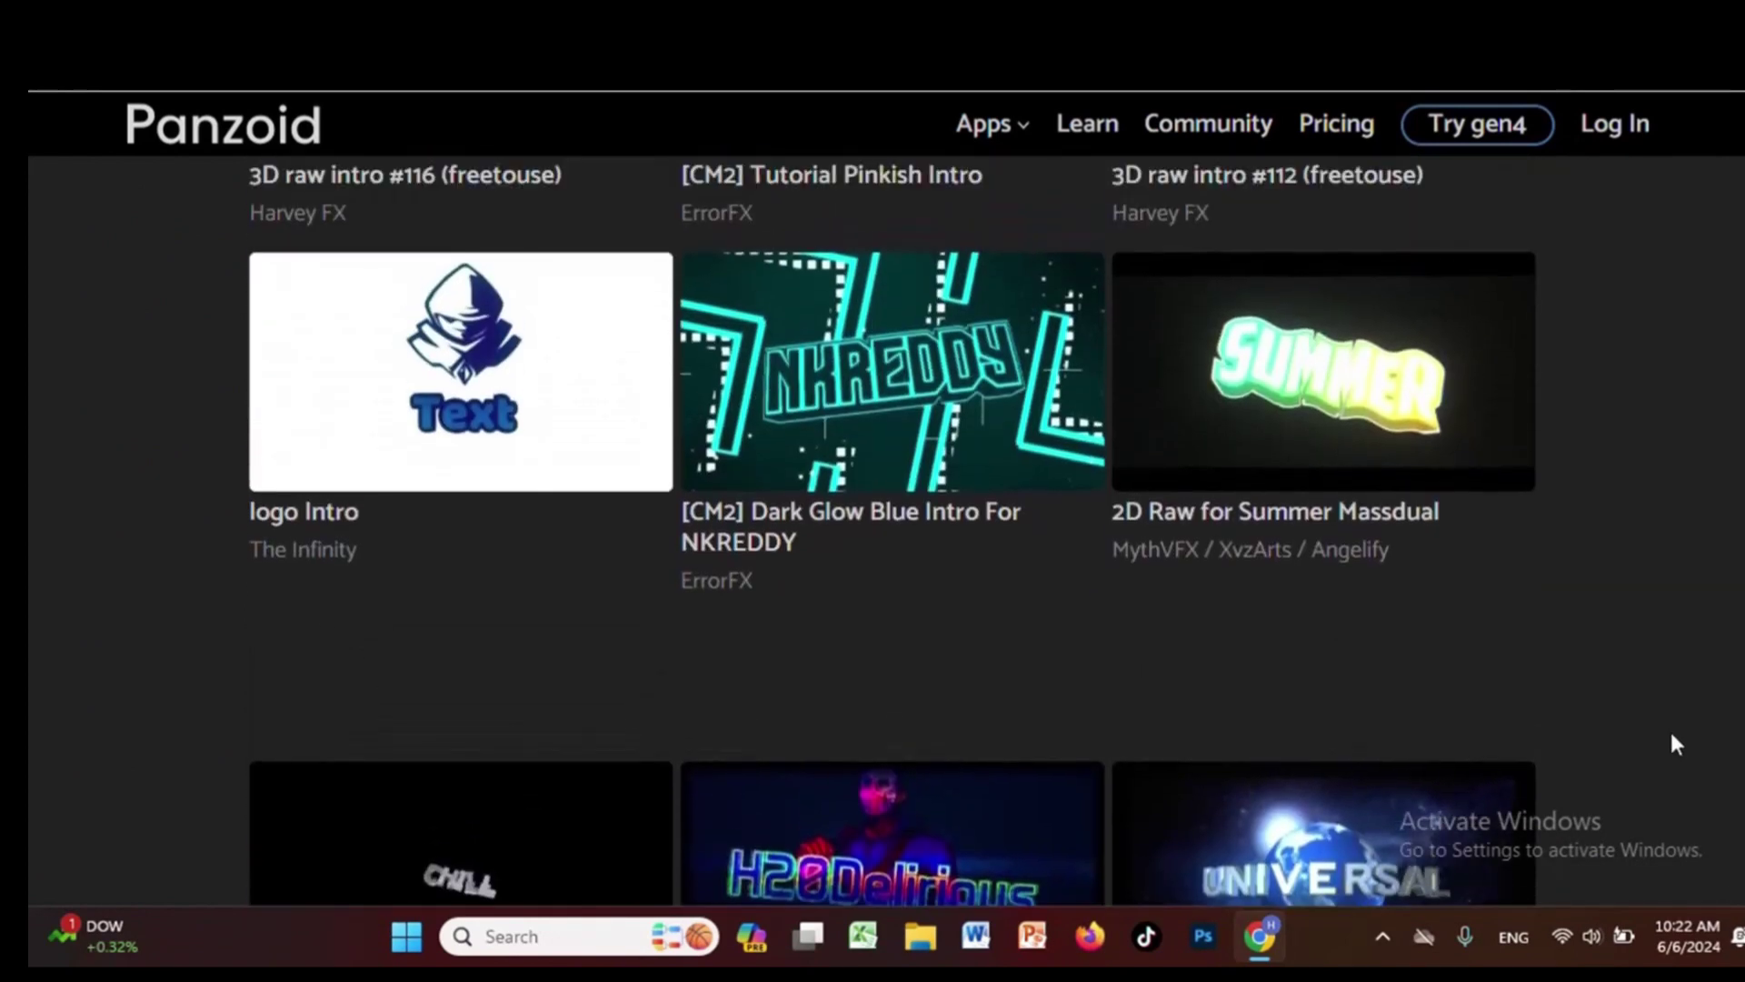
scroll(1655, 695, "up", 3)
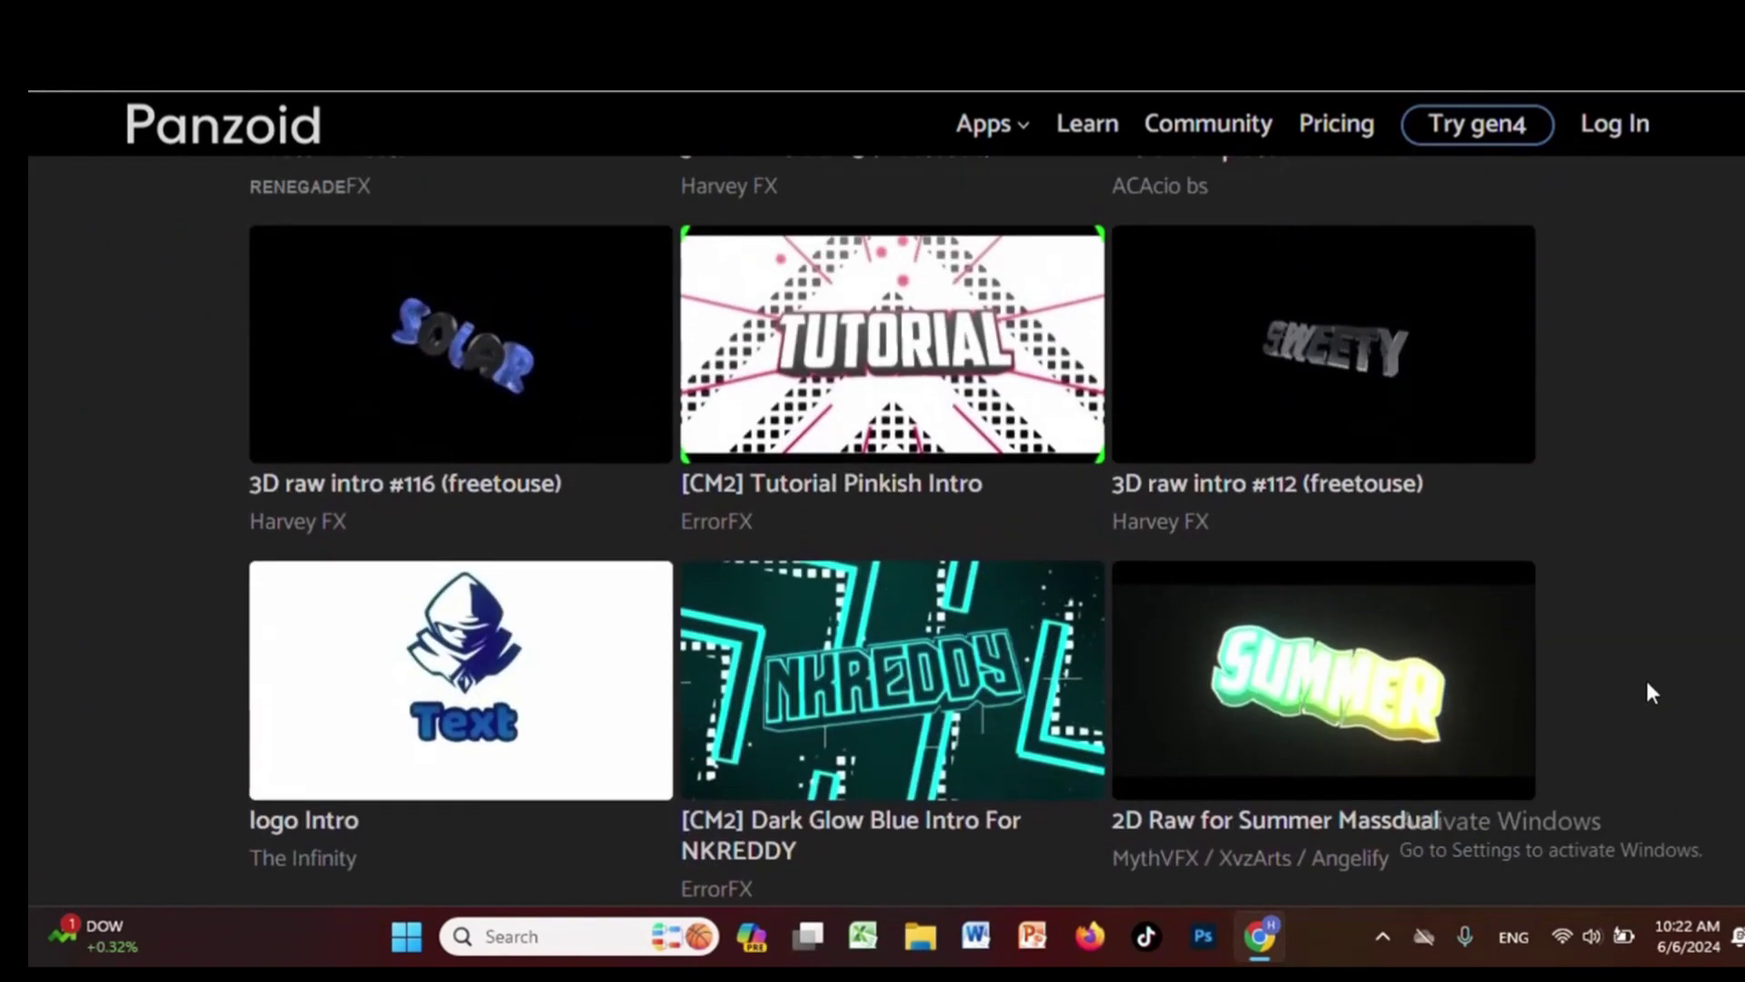
scroll(1645, 676, "down", 1)
scroll(1643, 696, "up", 5)
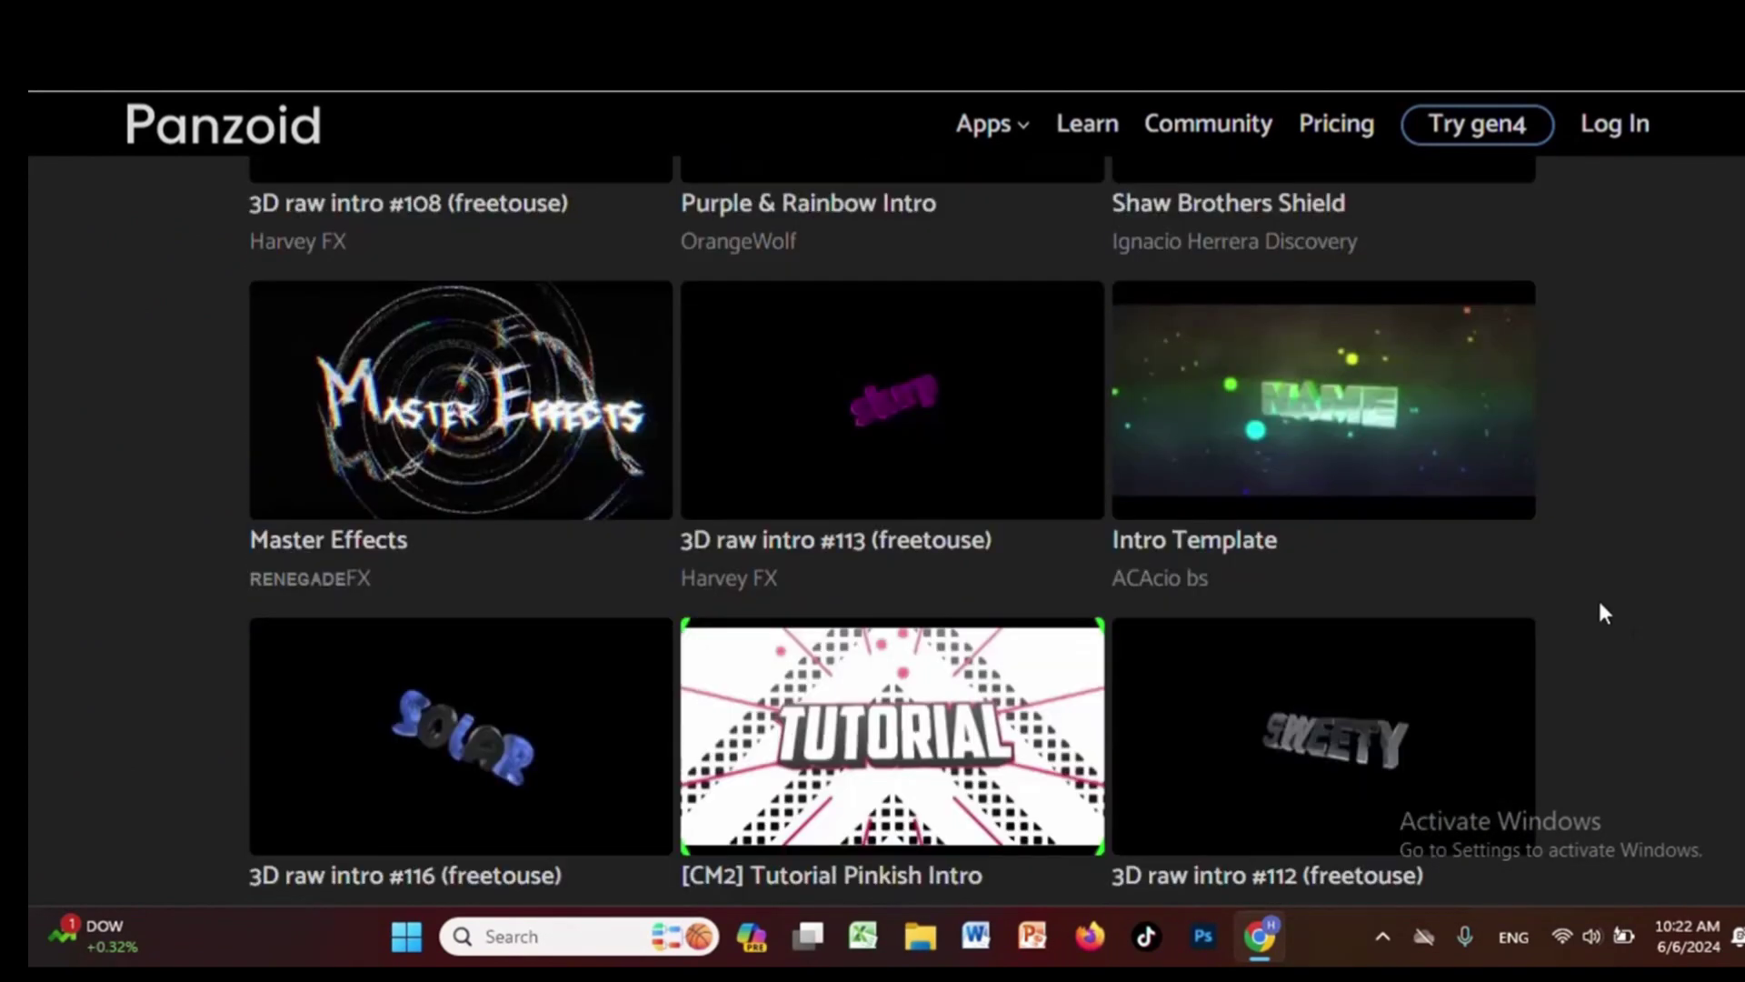
left_click(1363, 445)
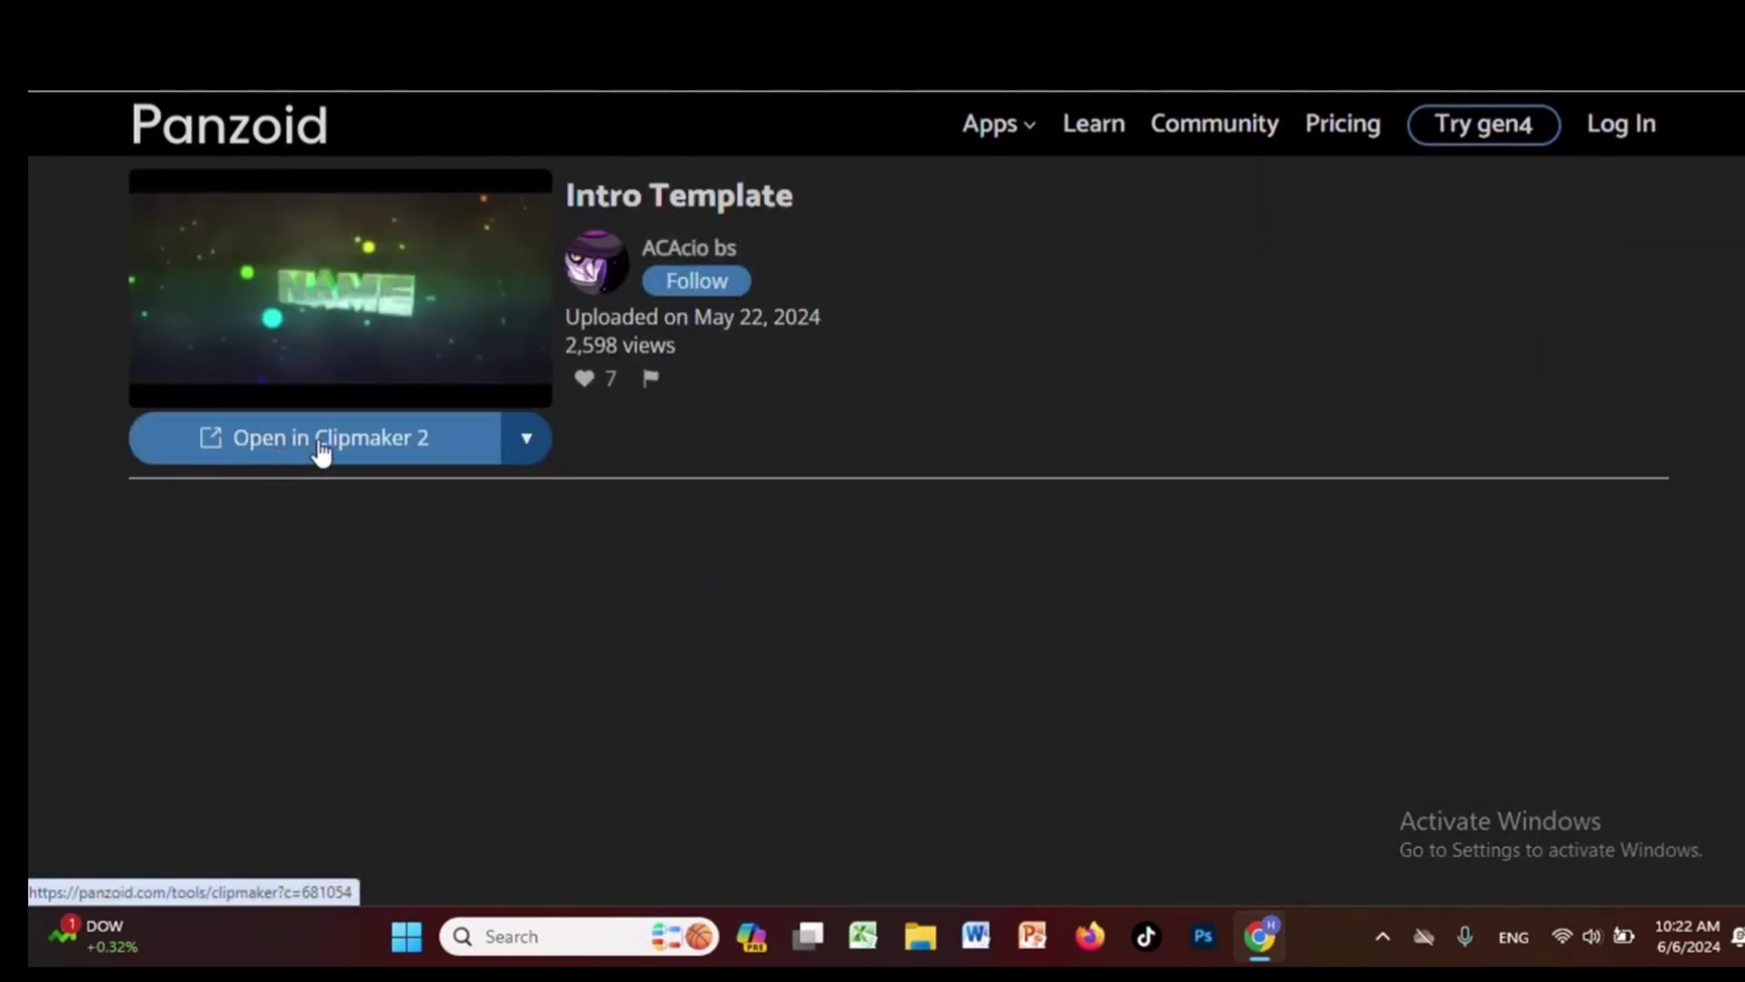
left_click(360, 447)
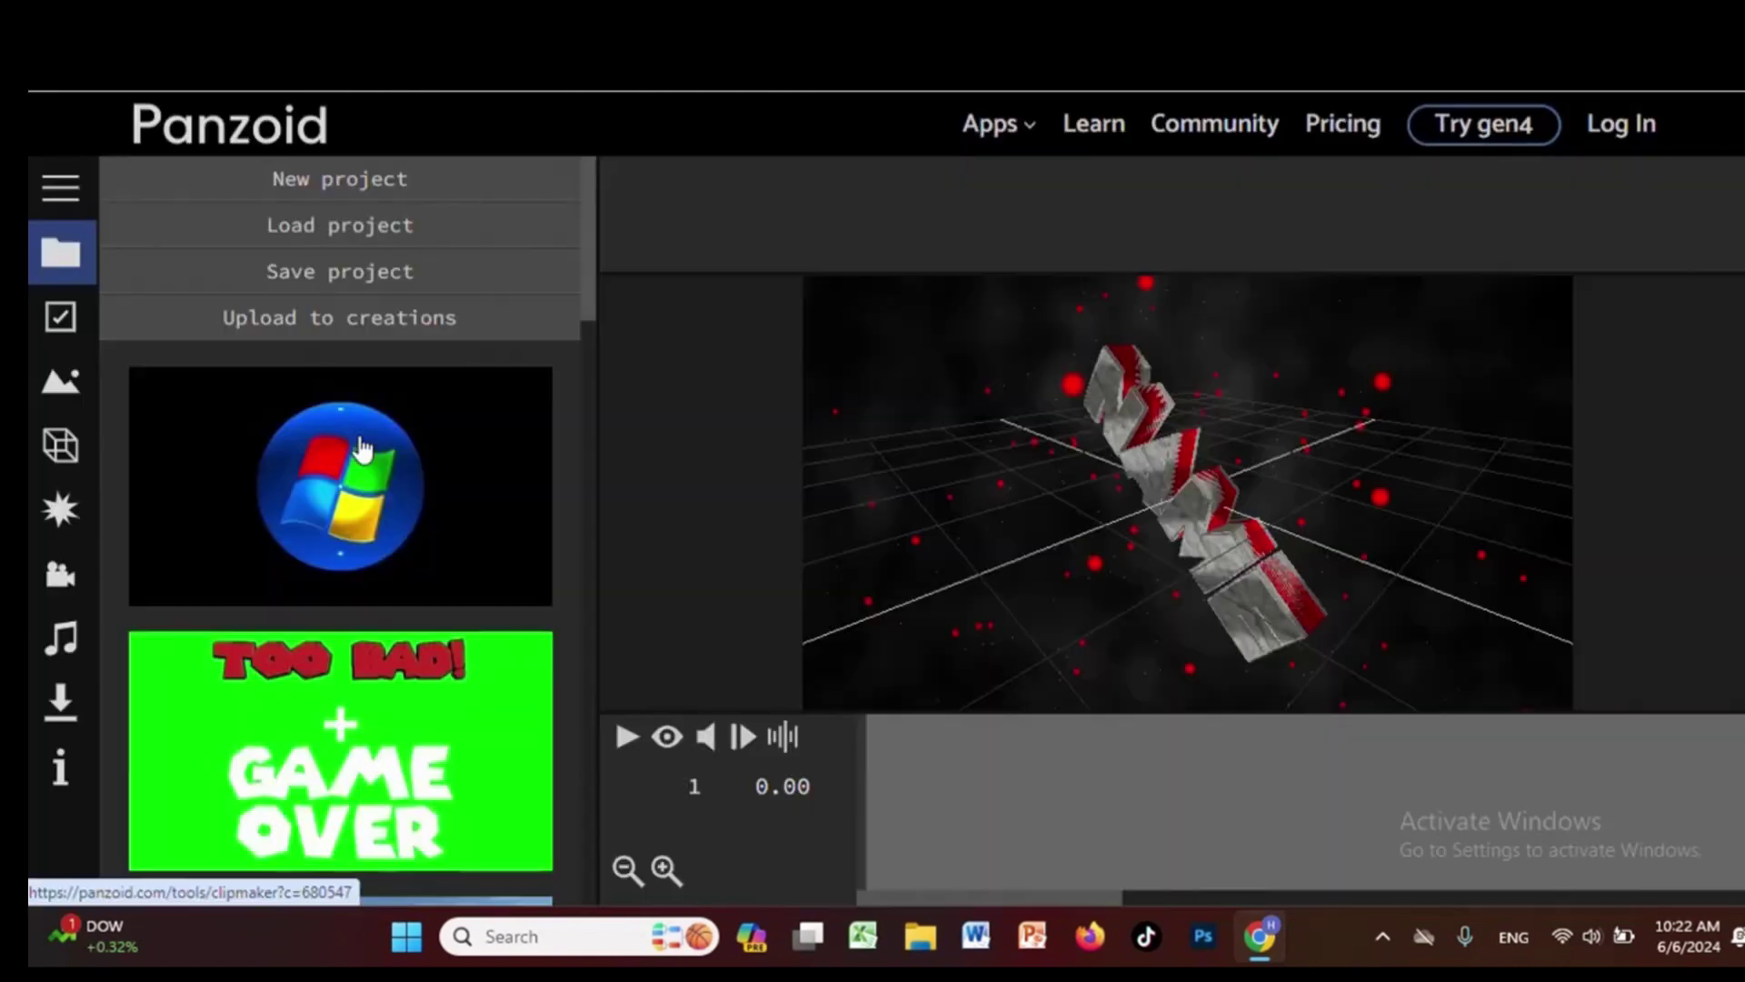
left_click(626, 746)
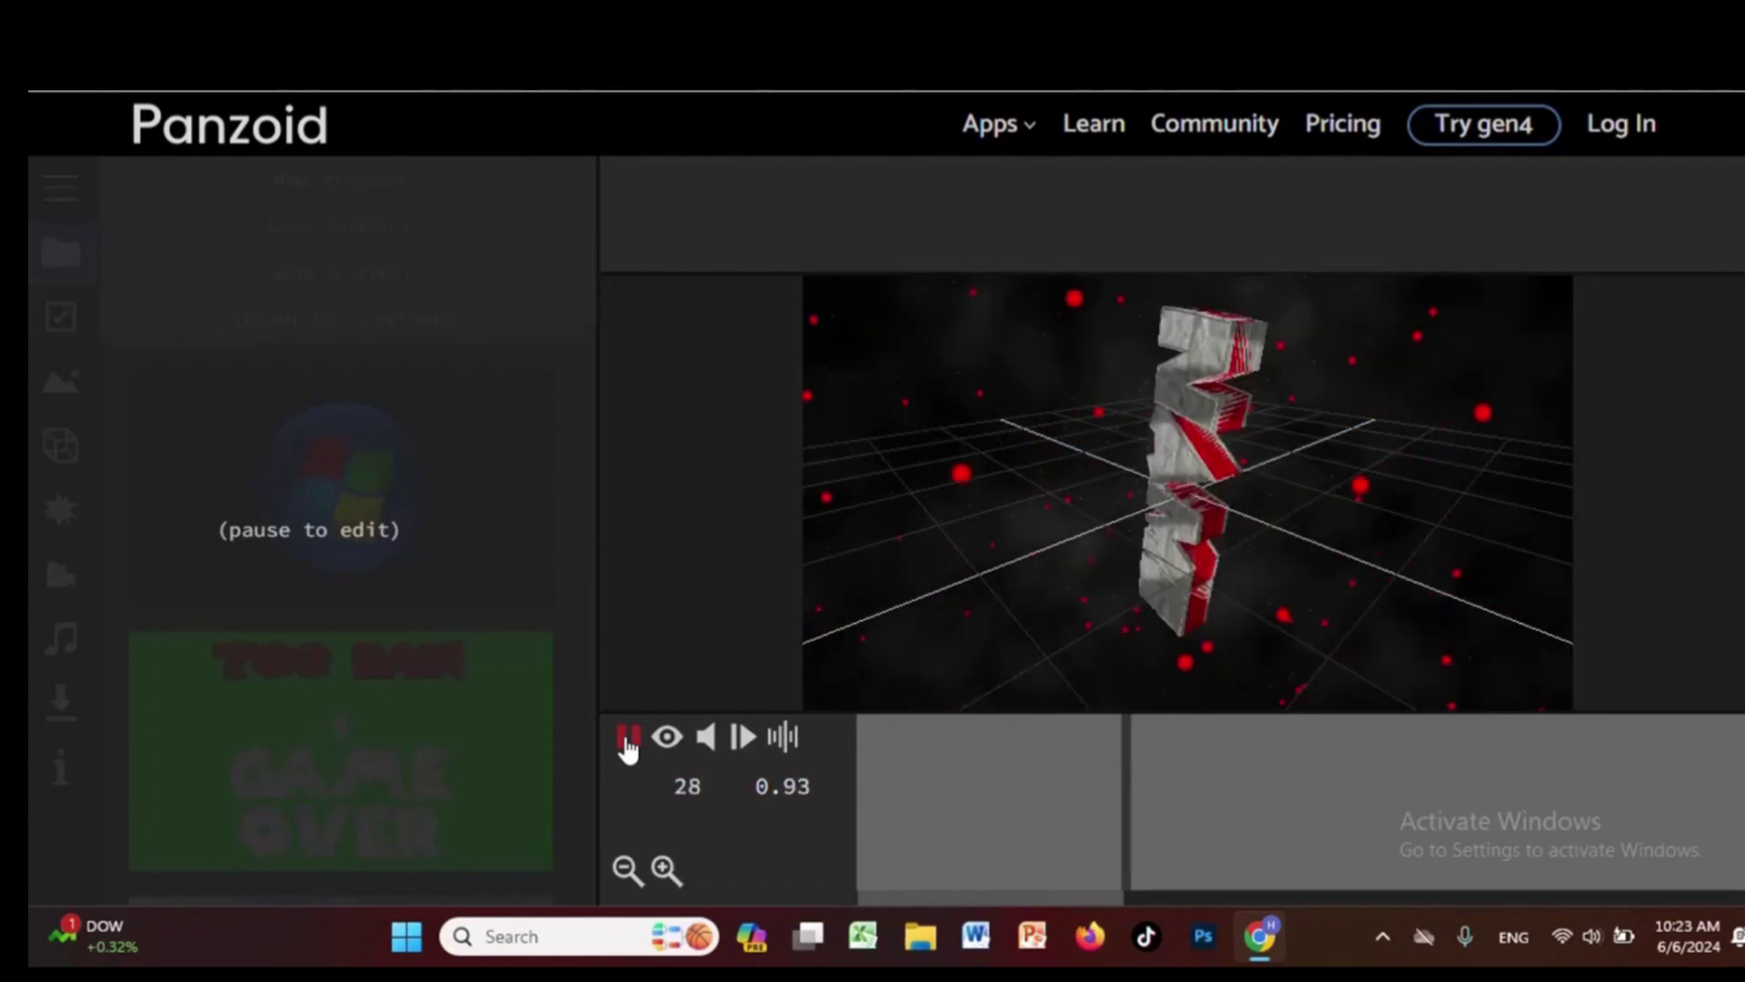
left_click(626, 744)
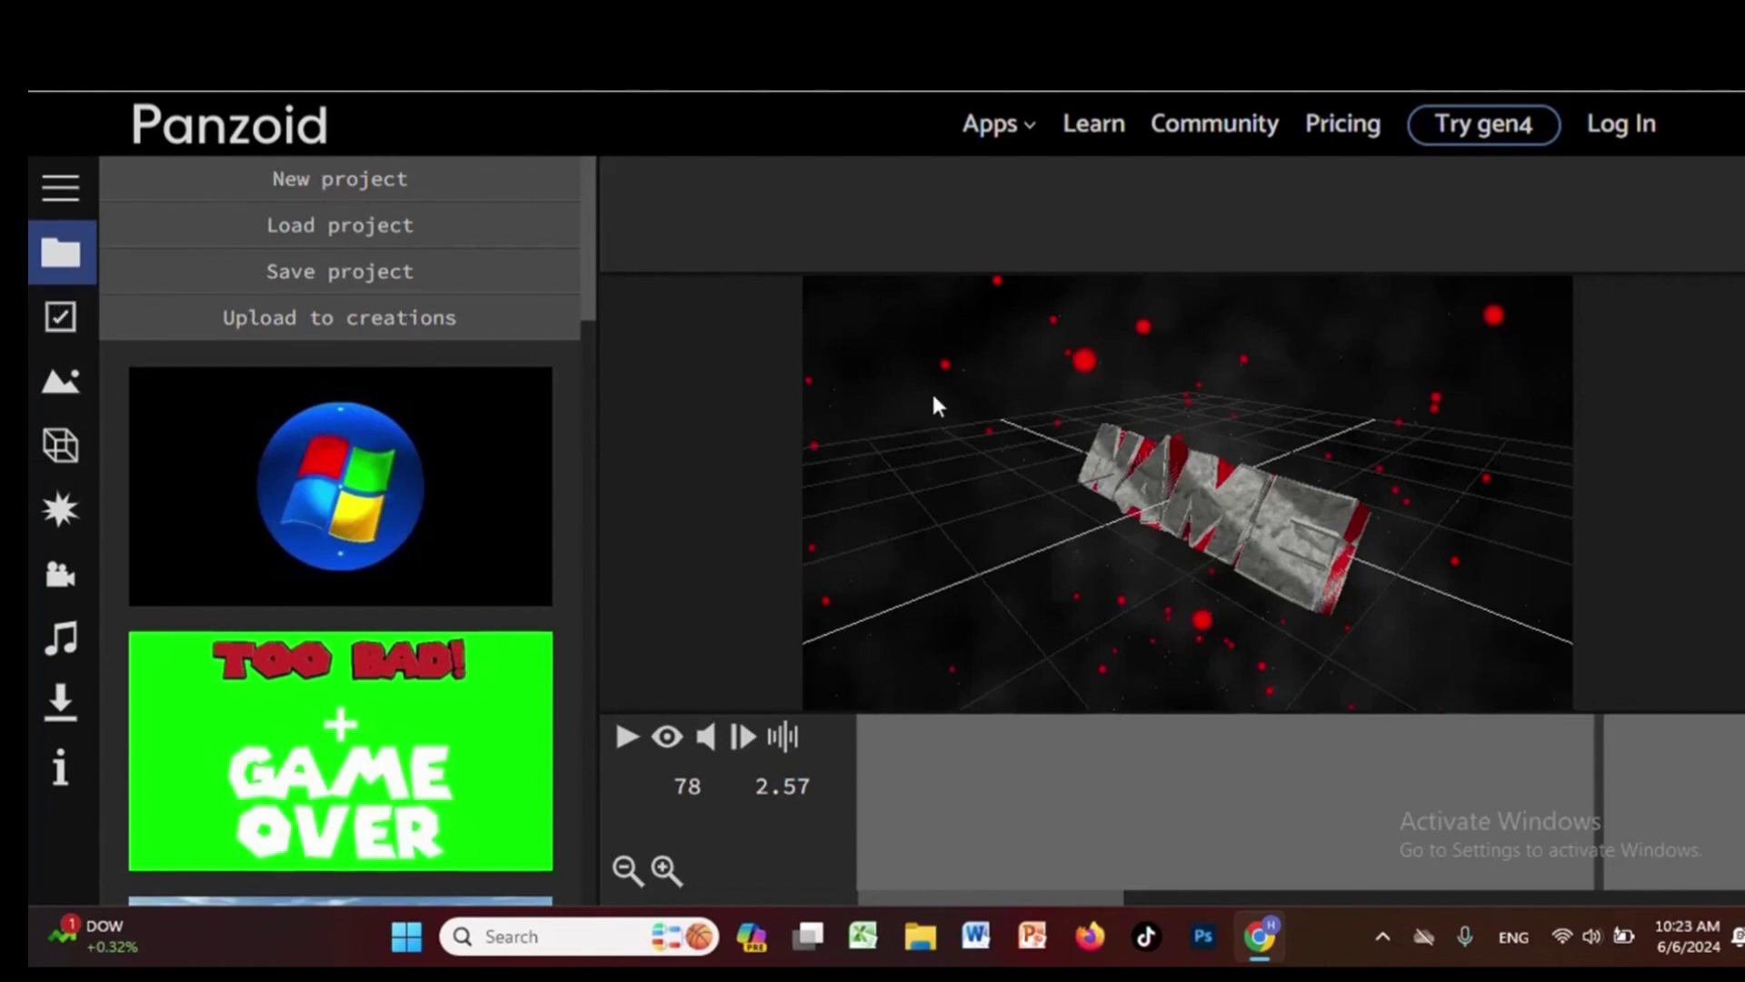
View the basic video settings and apply the Outdoor scene with the cloudy light rays sky and land off
left_click(54, 326)
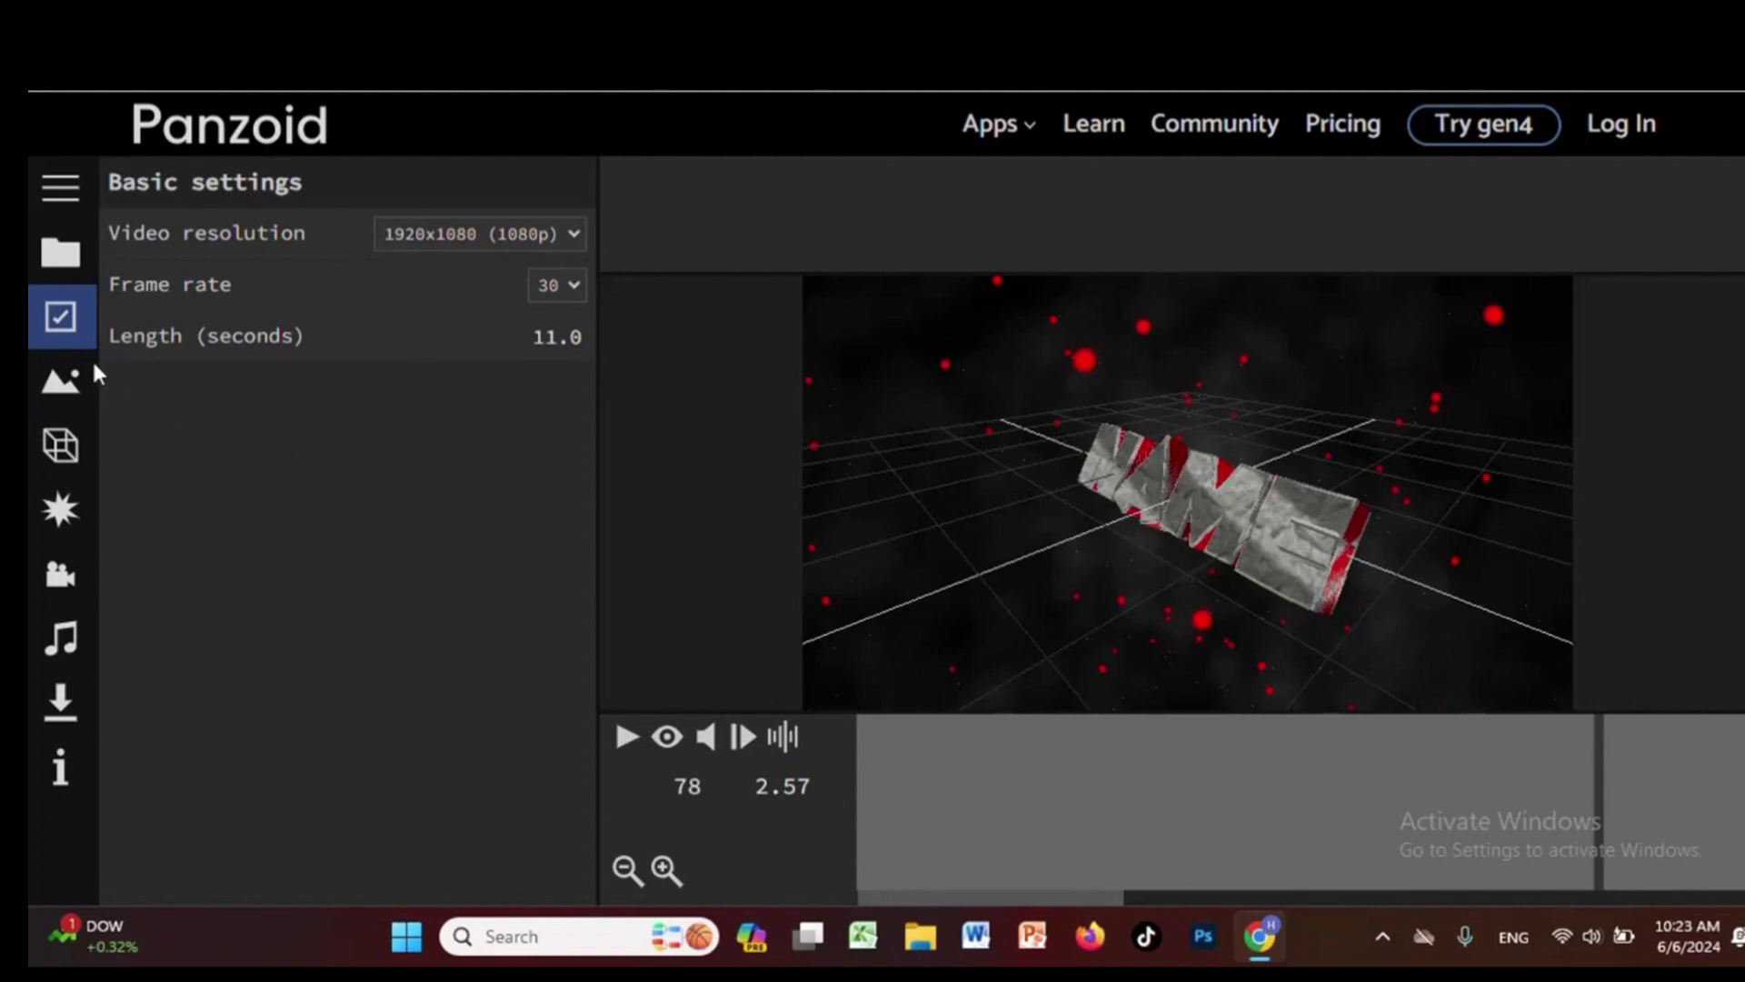
left_click(63, 381)
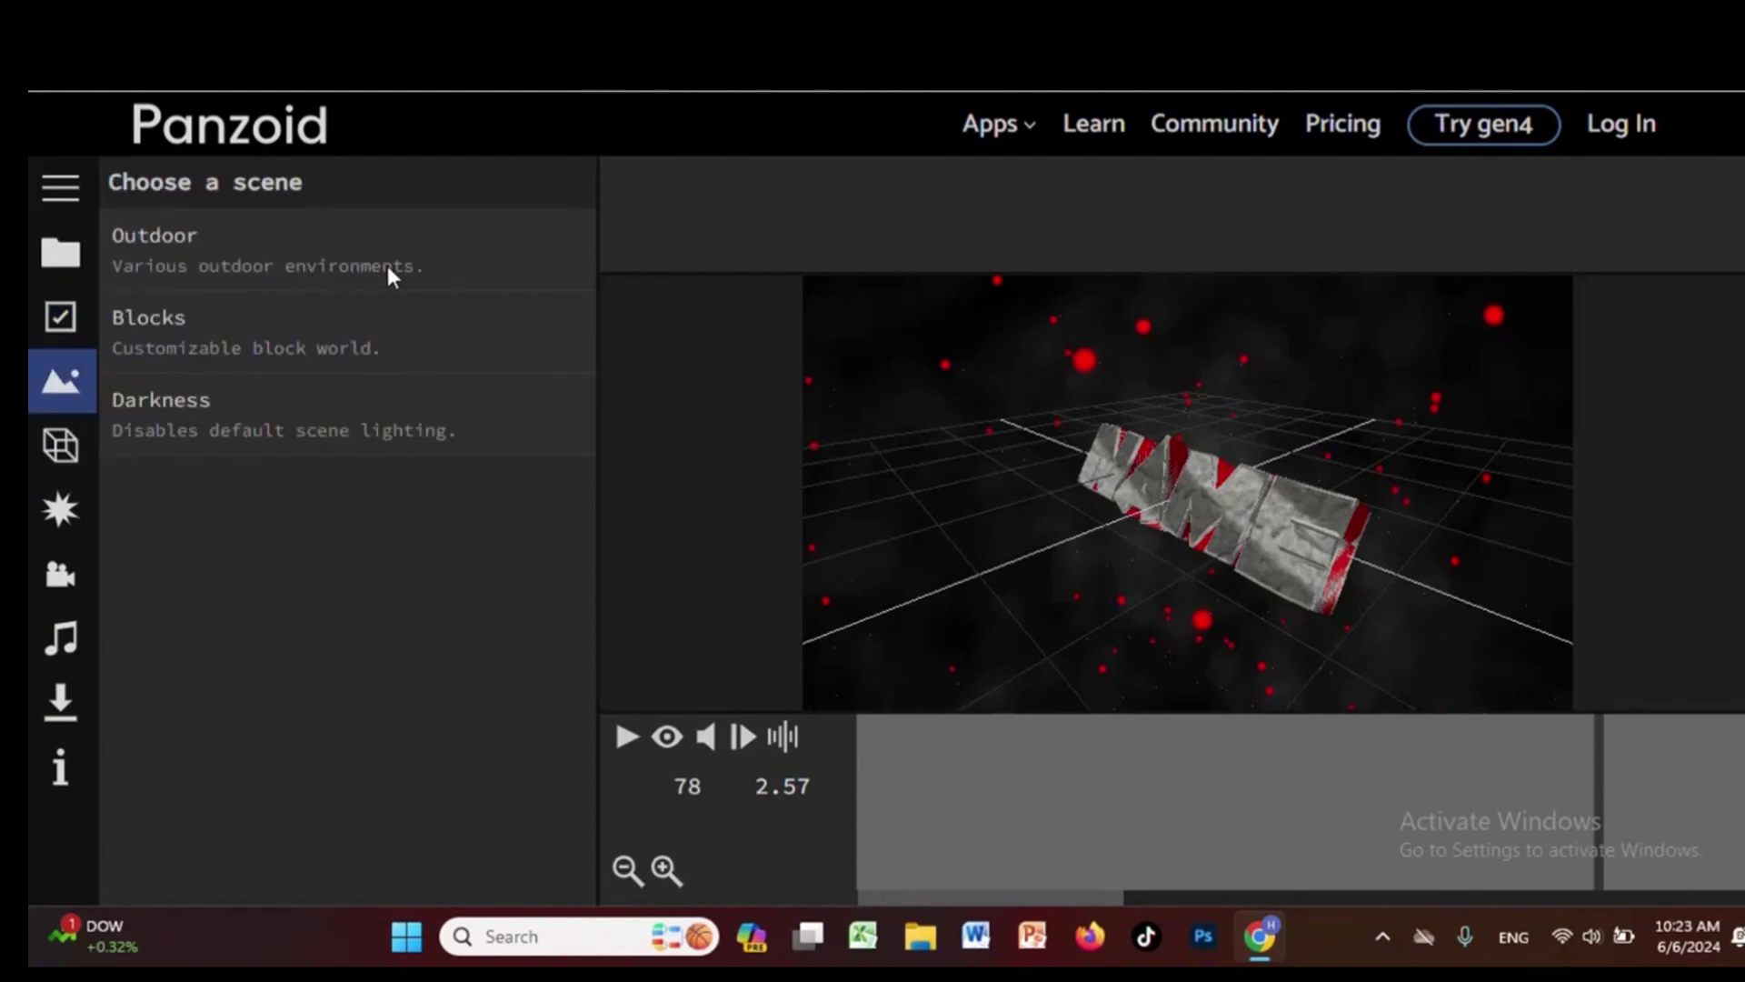
left_click(461, 263)
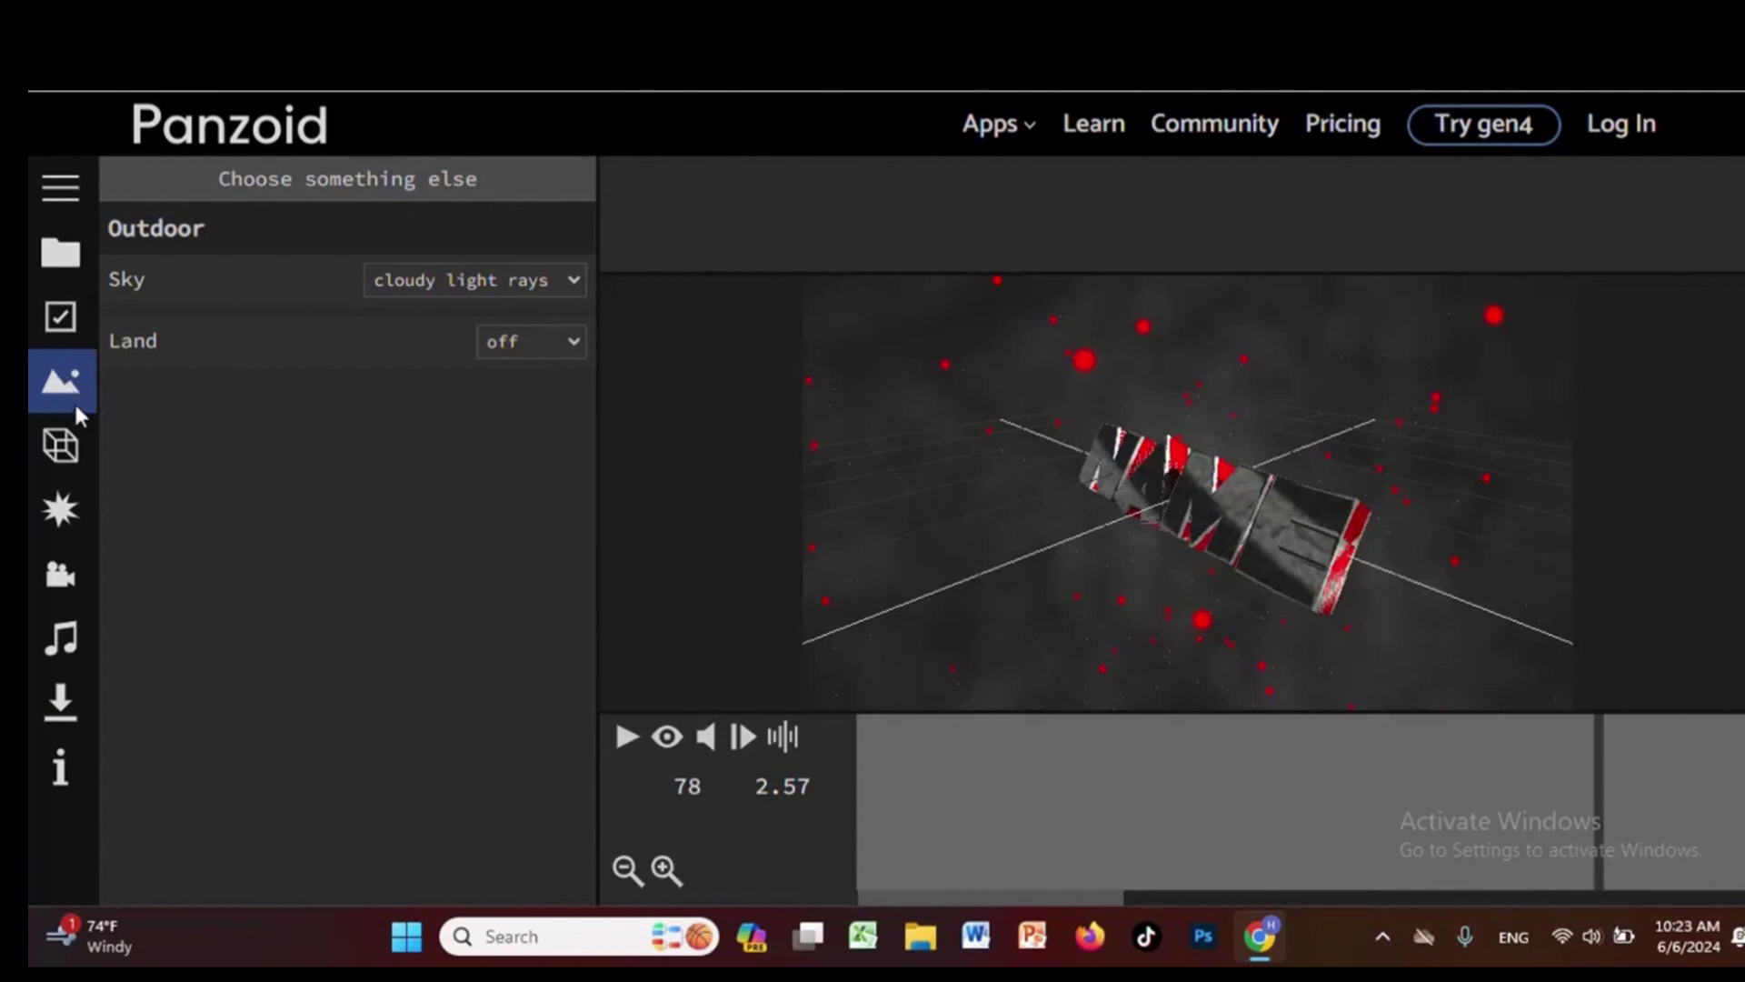
key("Tab")
Replace the wording of the first 3D text object in the text group with ORO TIMES
left_click(58, 445)
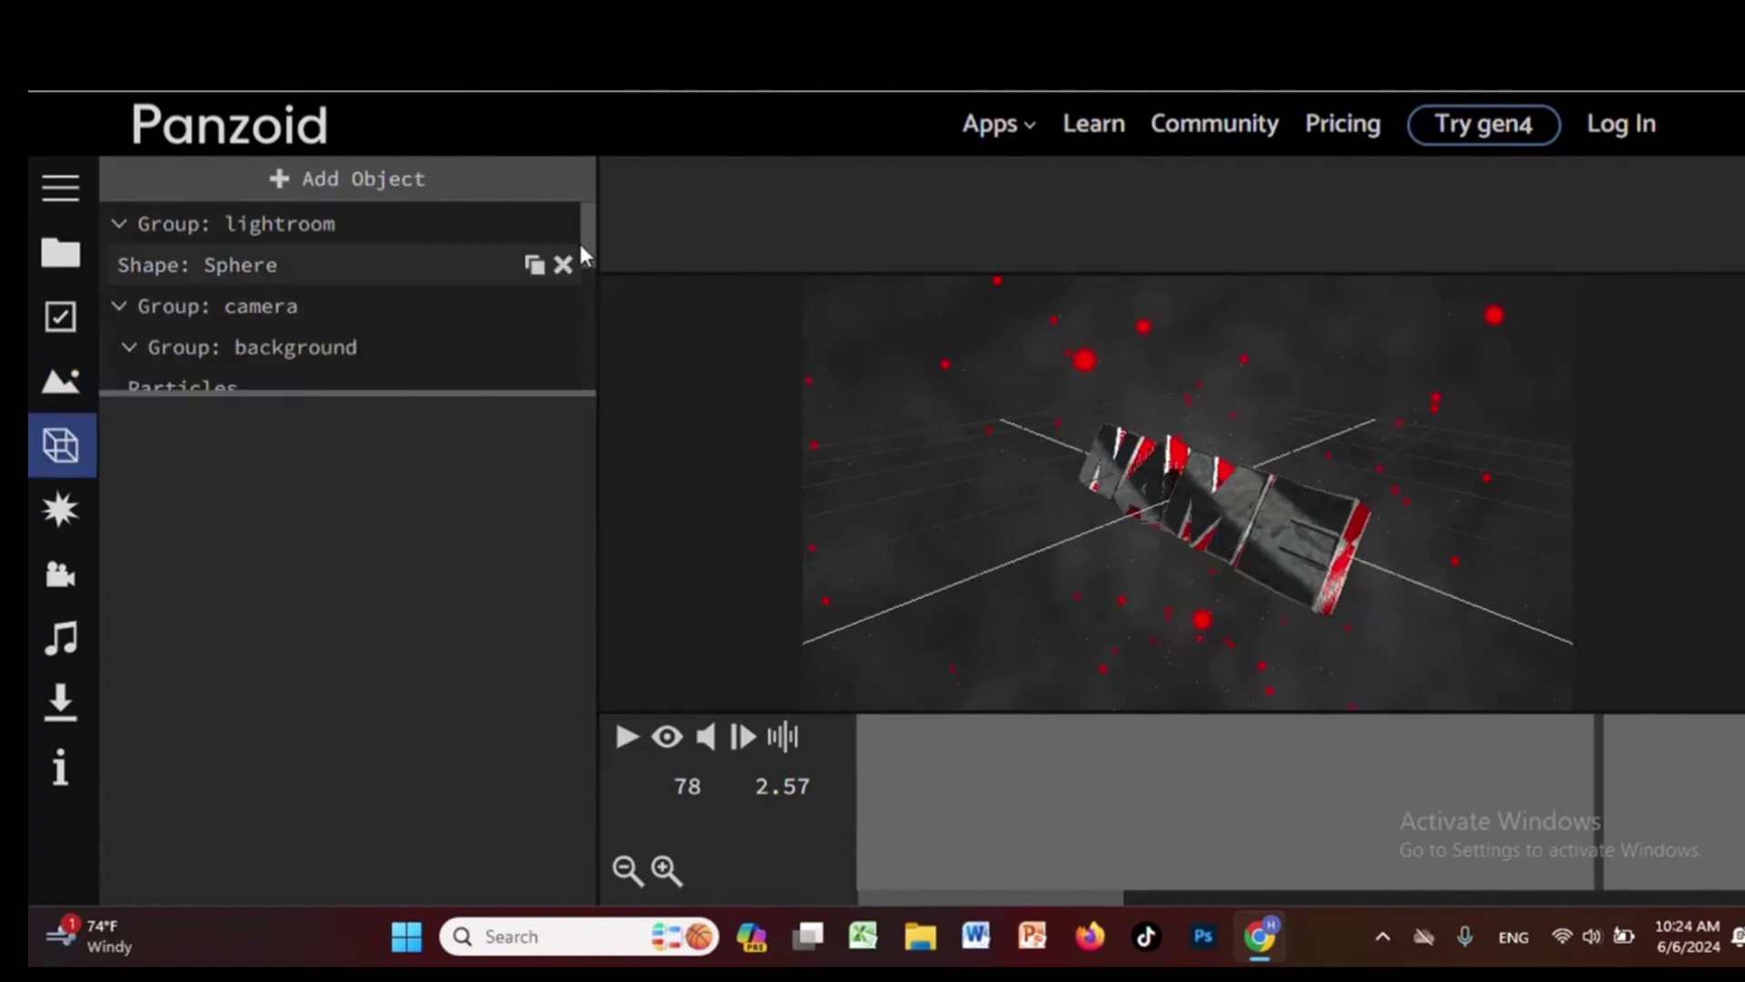
scroll(578, 255, "down", 2)
scroll(592, 325, "down", 1)
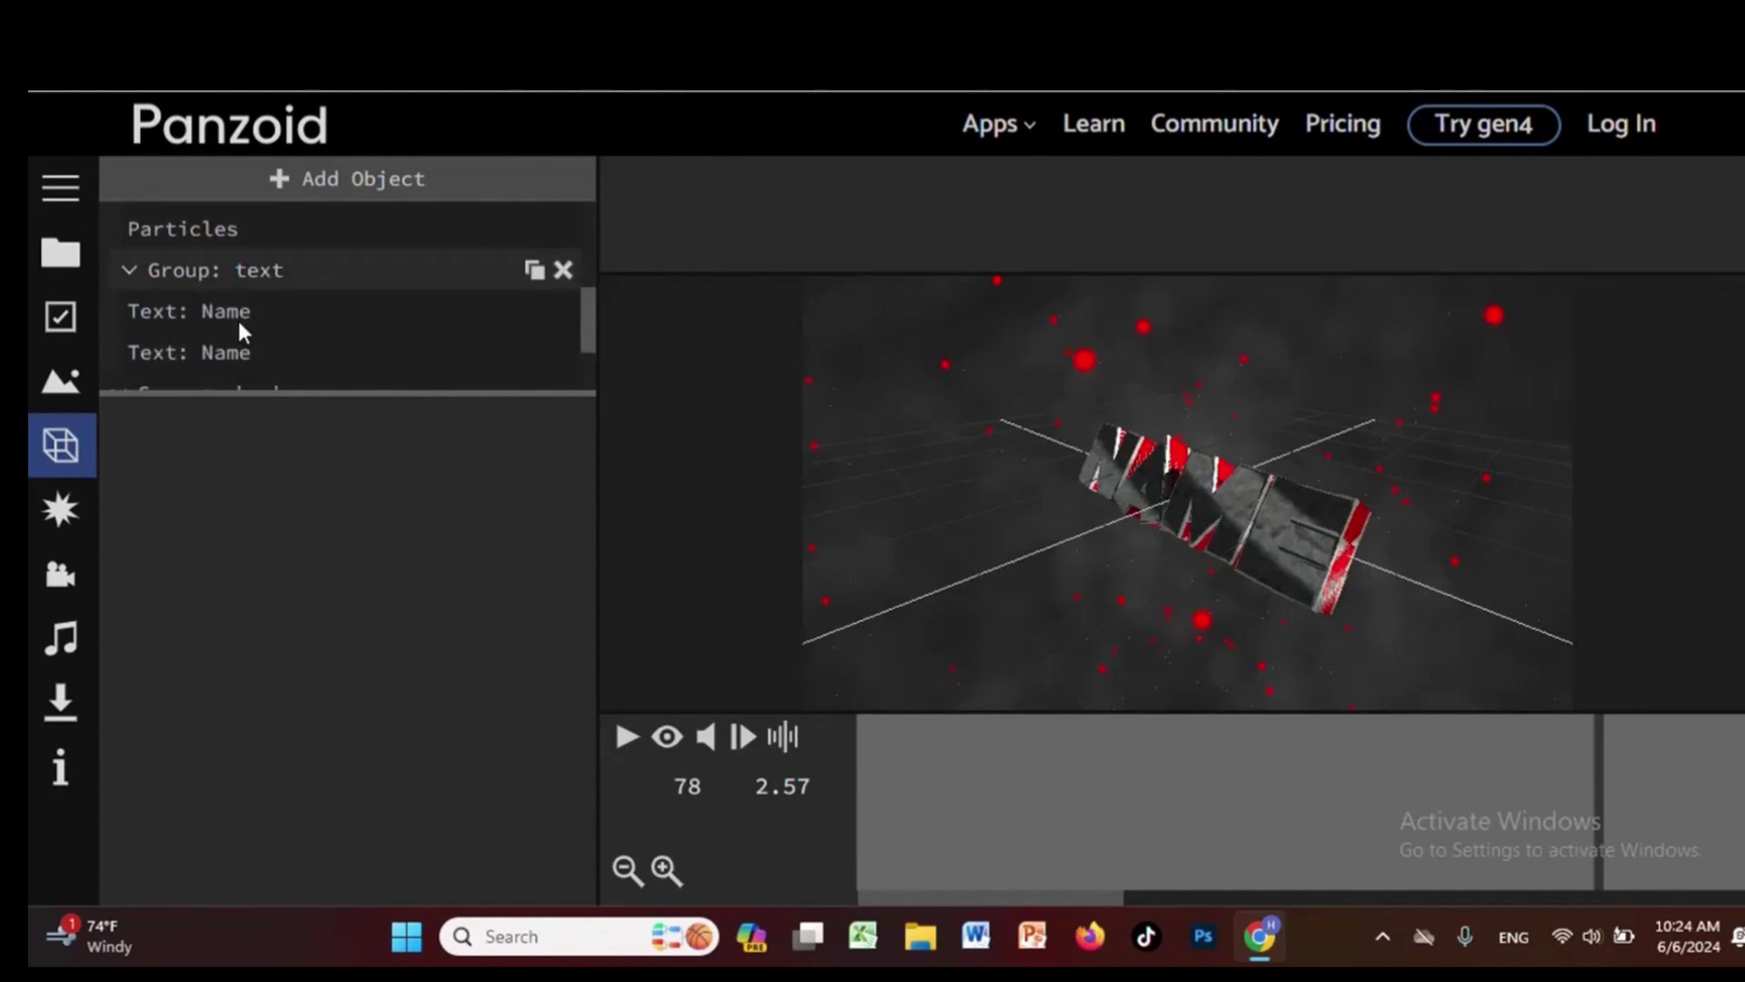
left_click_drag(590, 319, 590, 331)
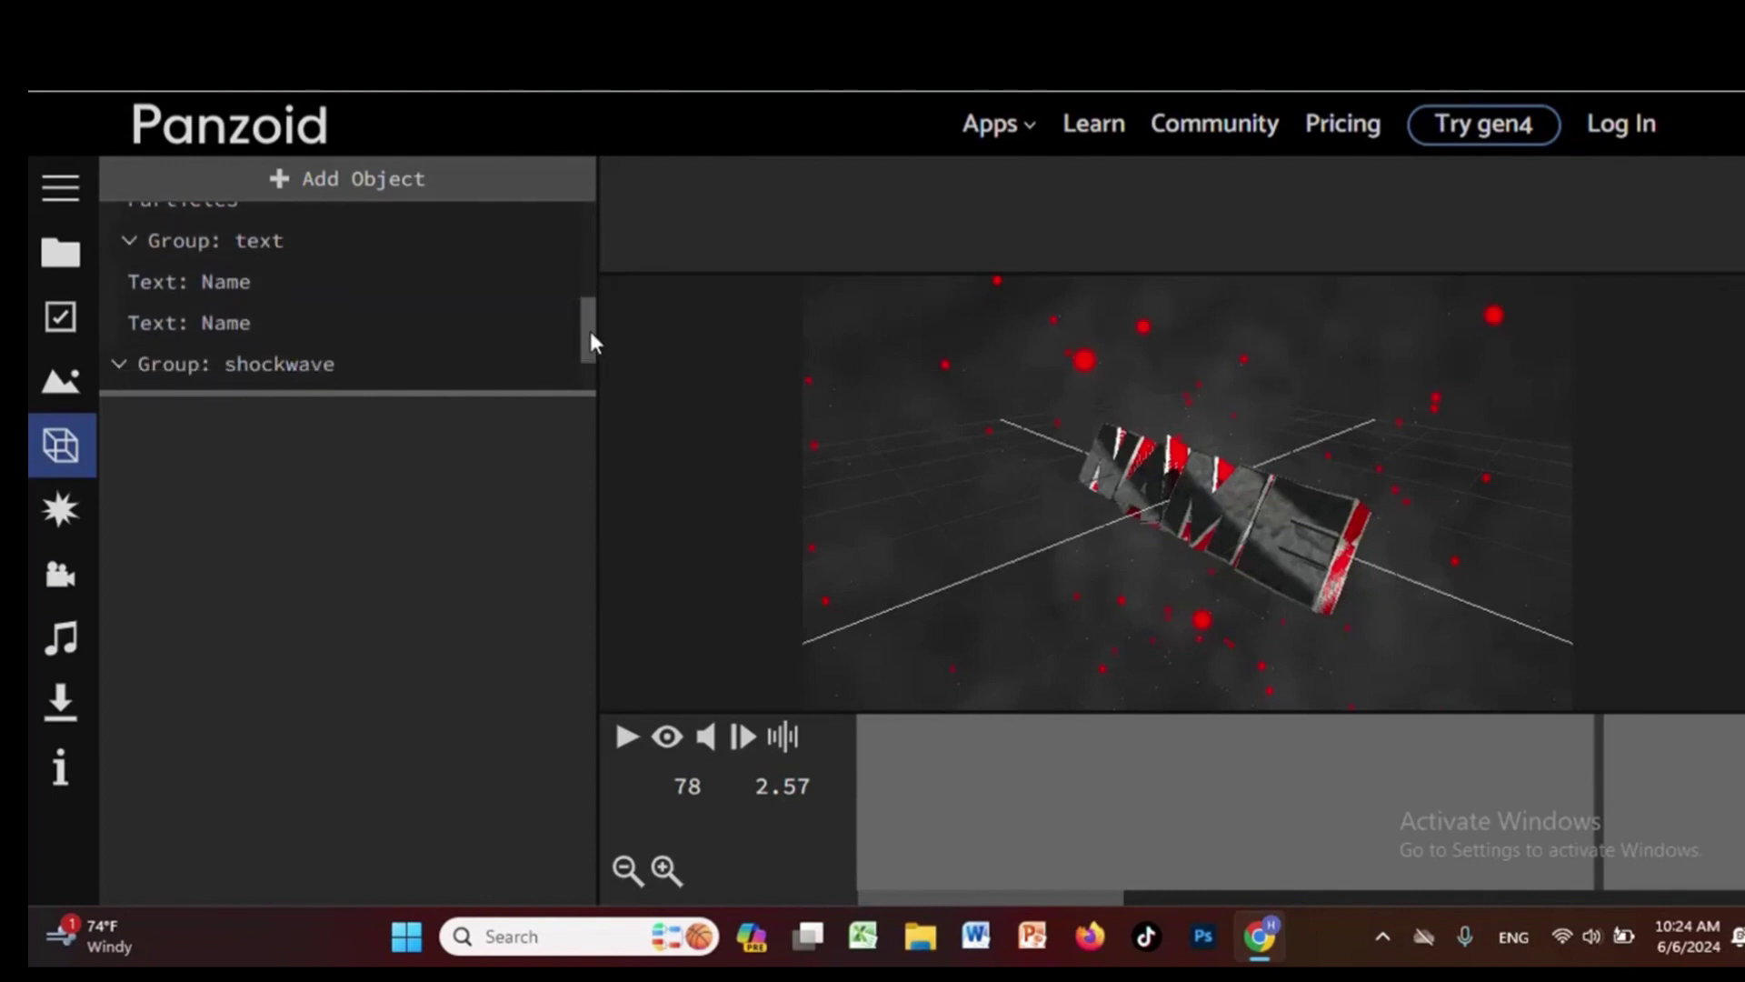
left_click(278, 289)
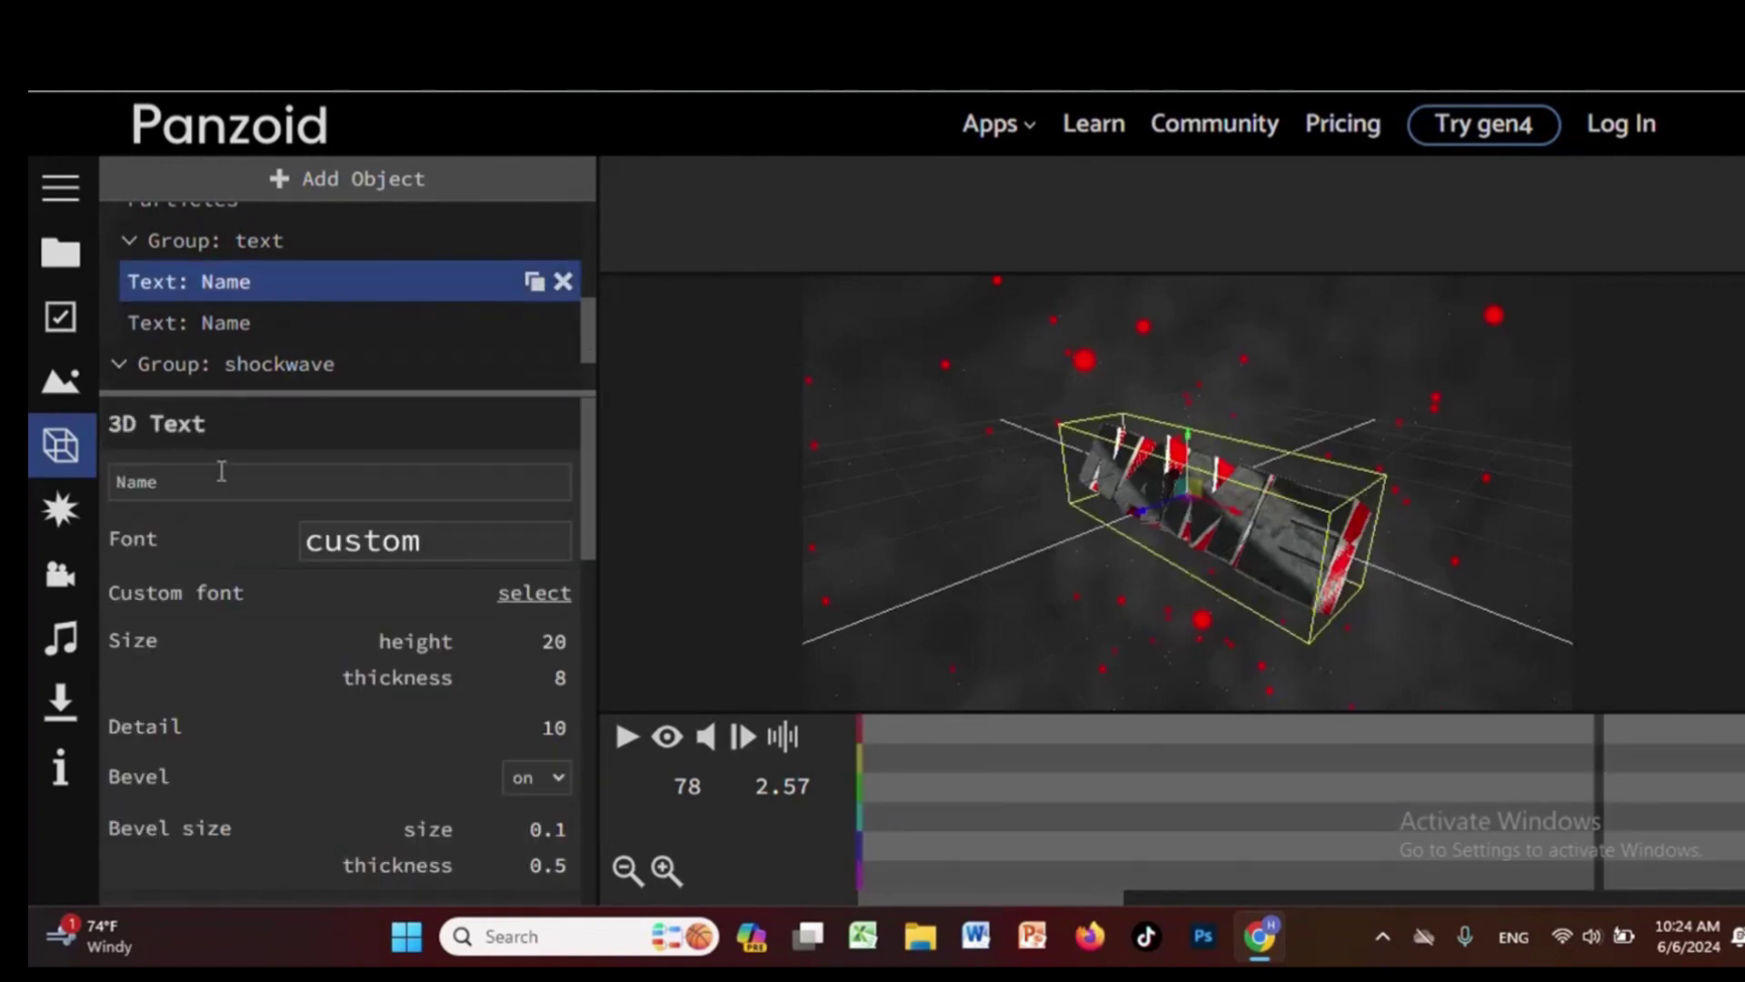
key("BackSpace")
key("BackSpace")
key("BackSpace")
key("BackSpace")
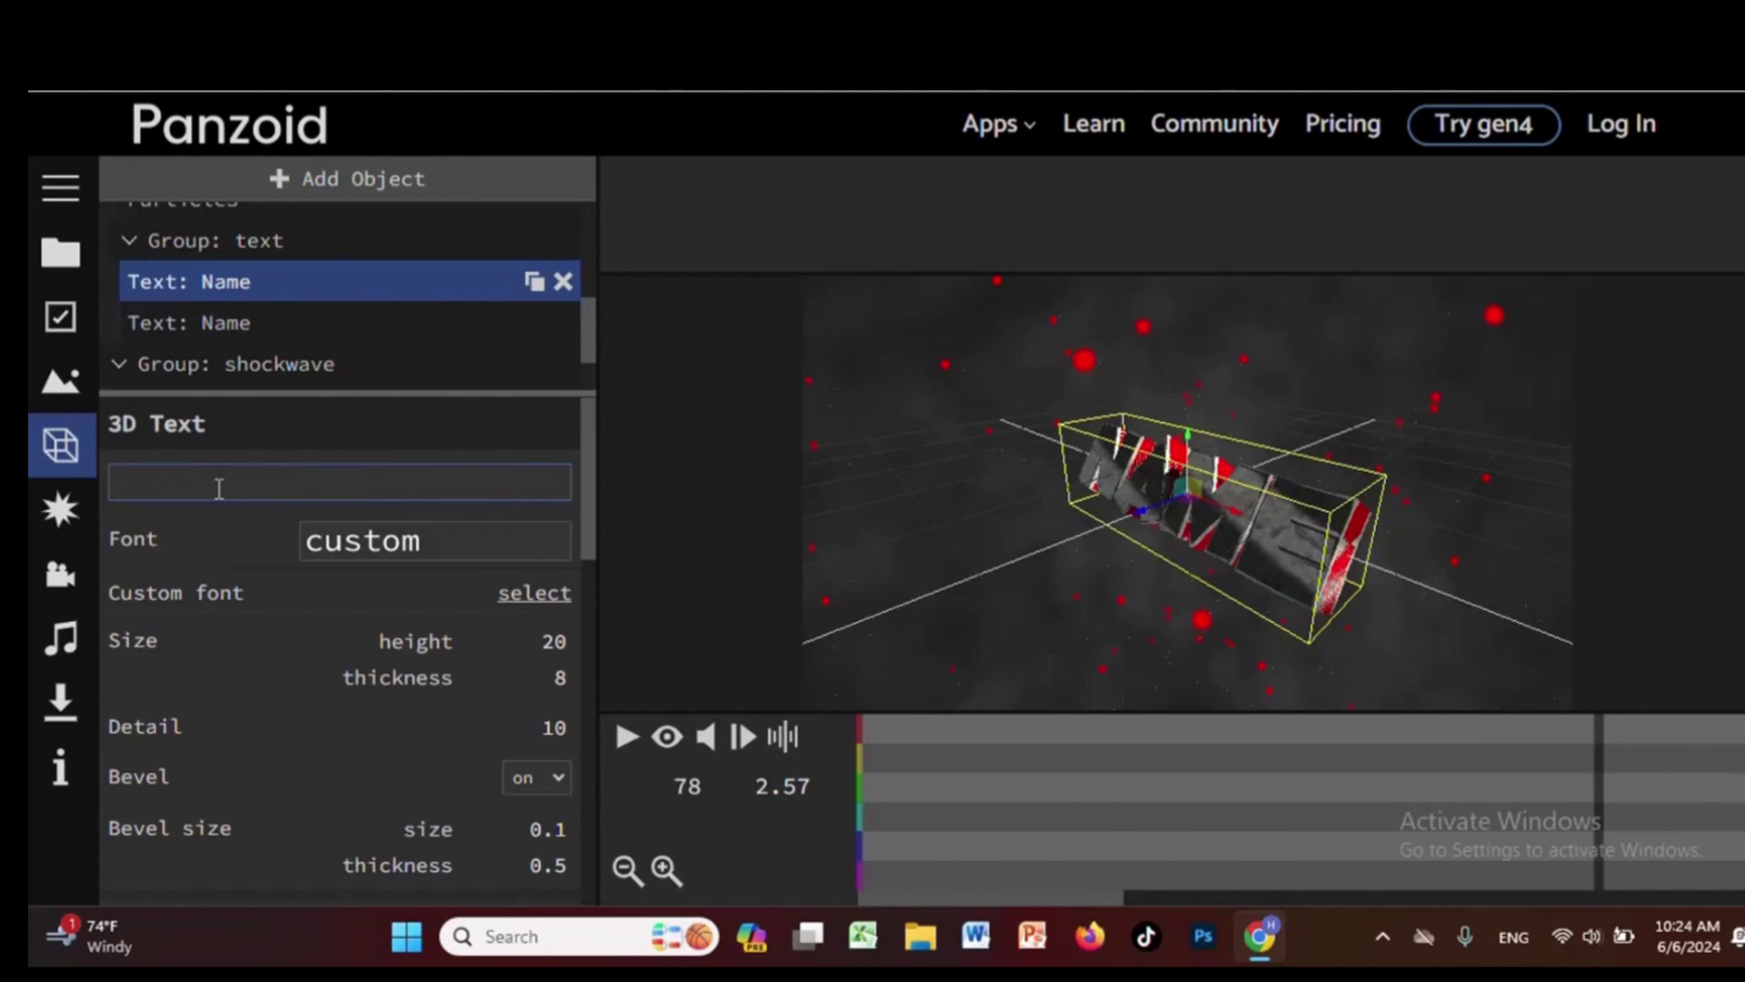
type("ORO TIMES")
Change the second 3D text object in the text group to ORO TIMES and preview the animation
left_click(302, 322)
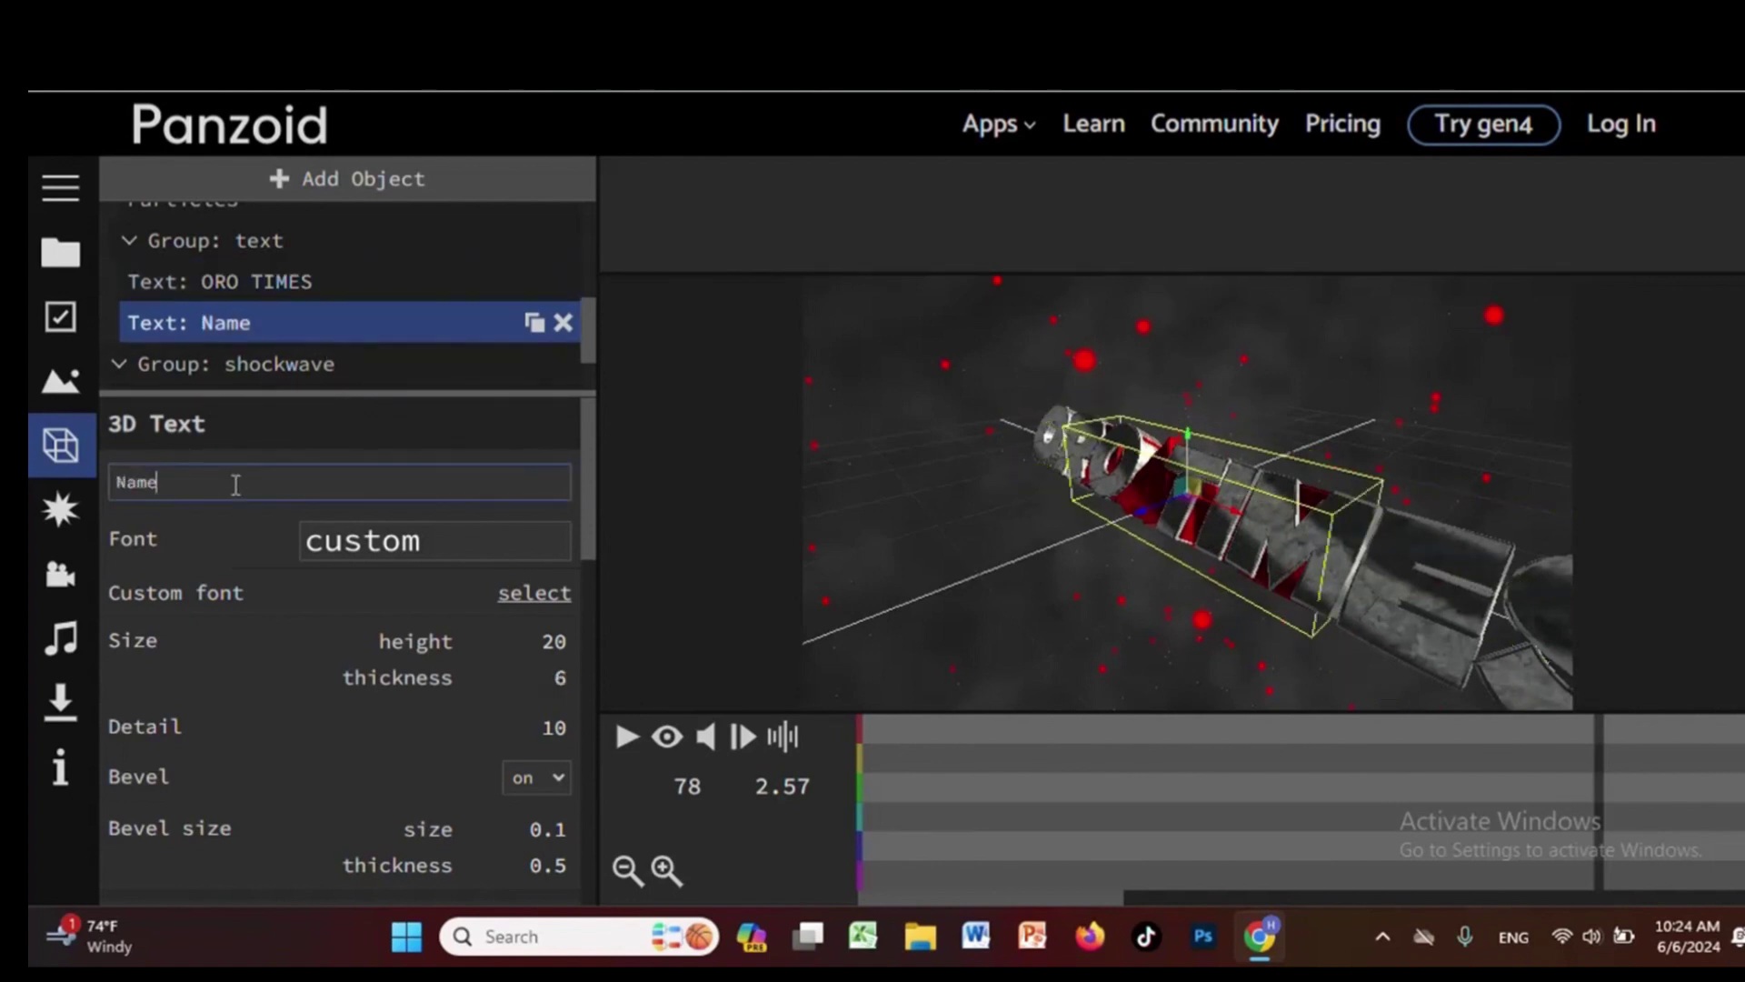
key("BackSpace")
key("BackSpace")
key("BackSpace")
key("BackSpace")
type("ORO TIMES")
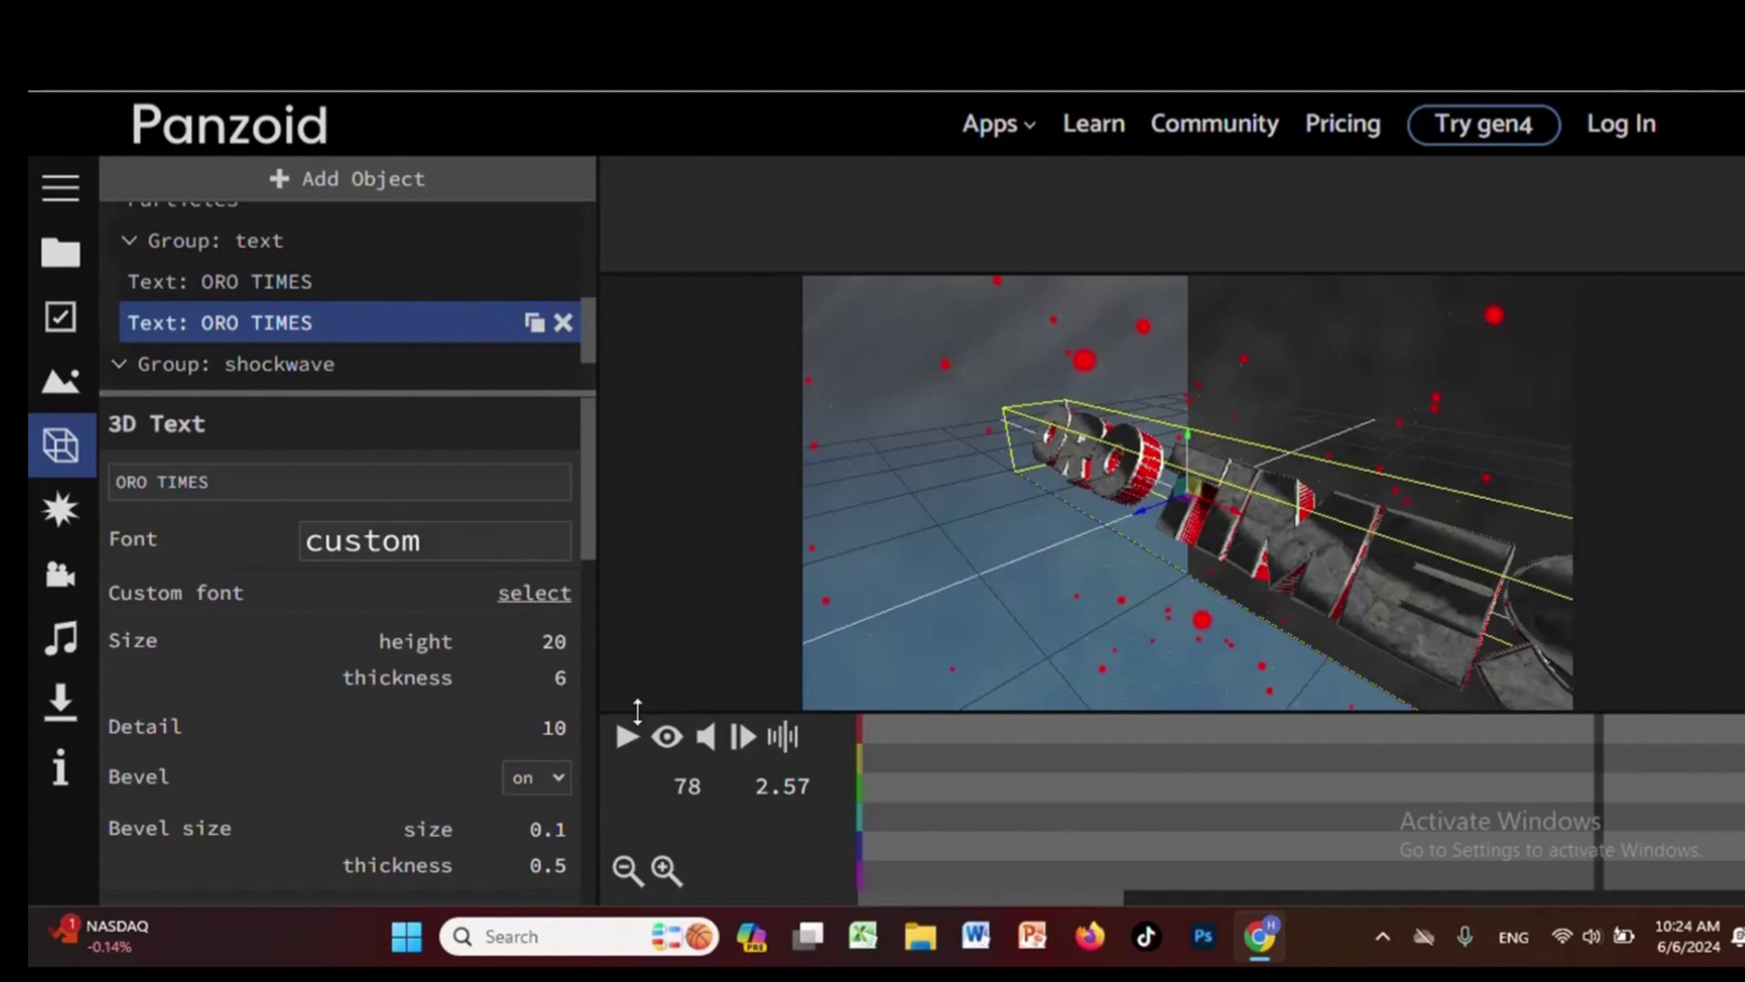
left_click(625, 741)
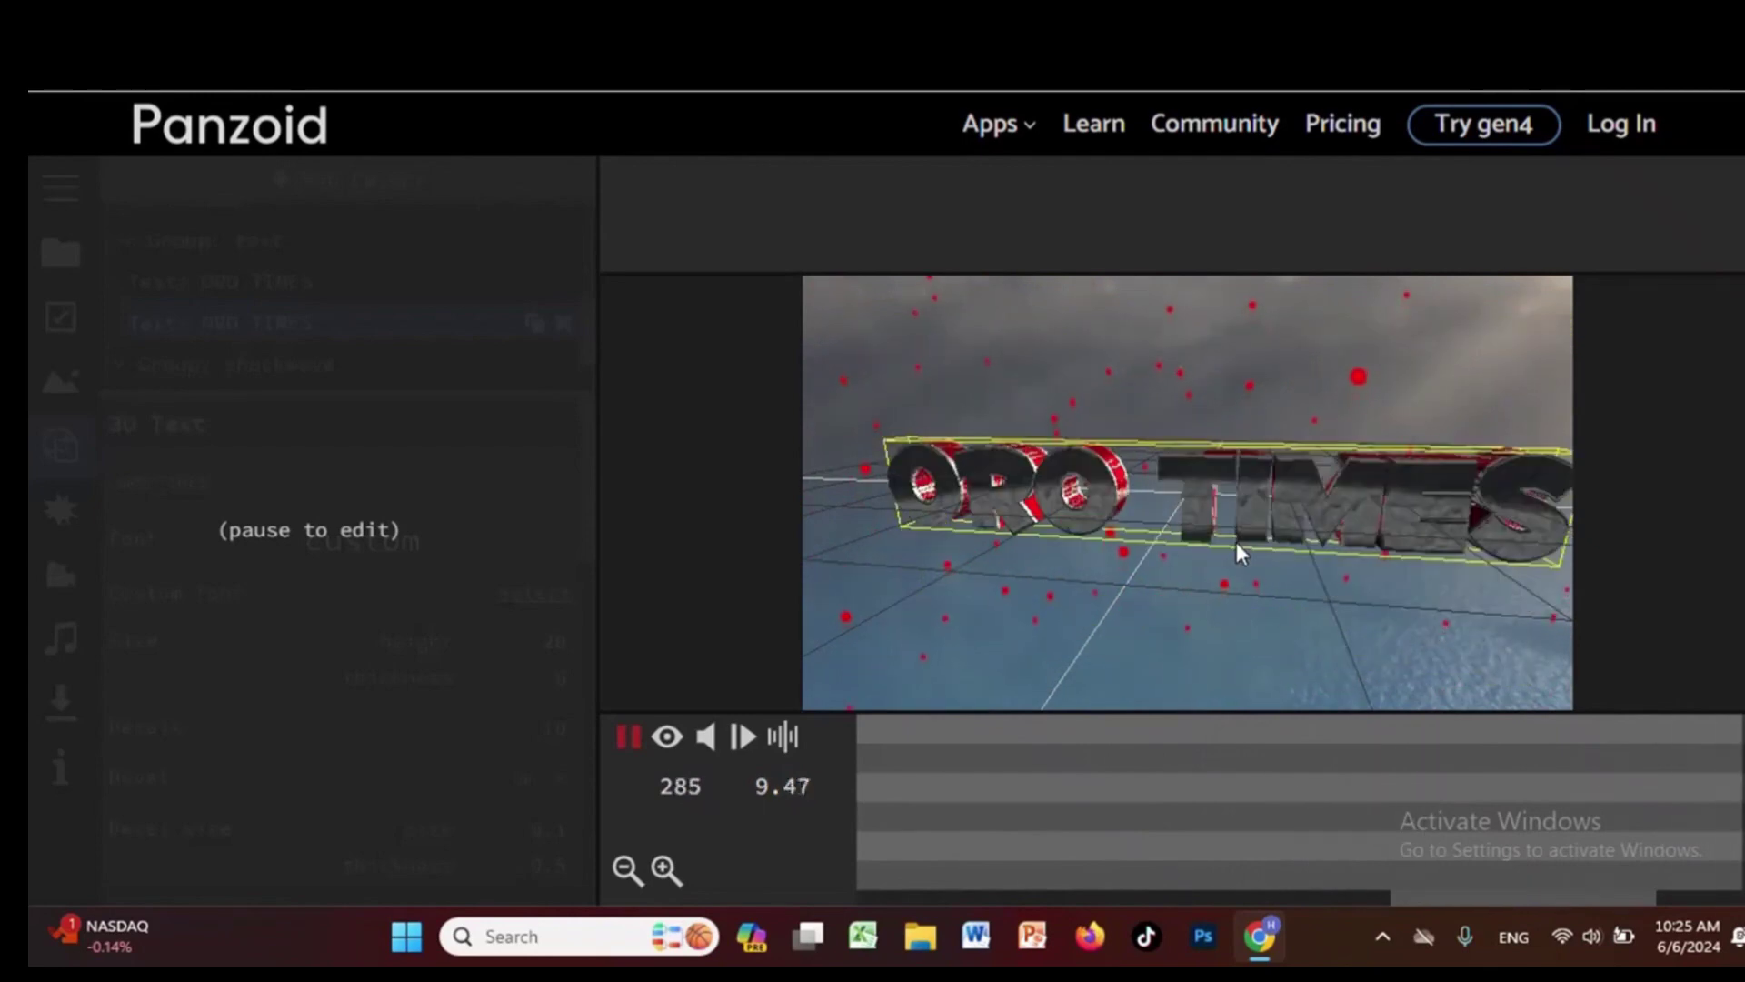
left_click(628, 741)
left_click(60, 574)
left_click(62, 638)
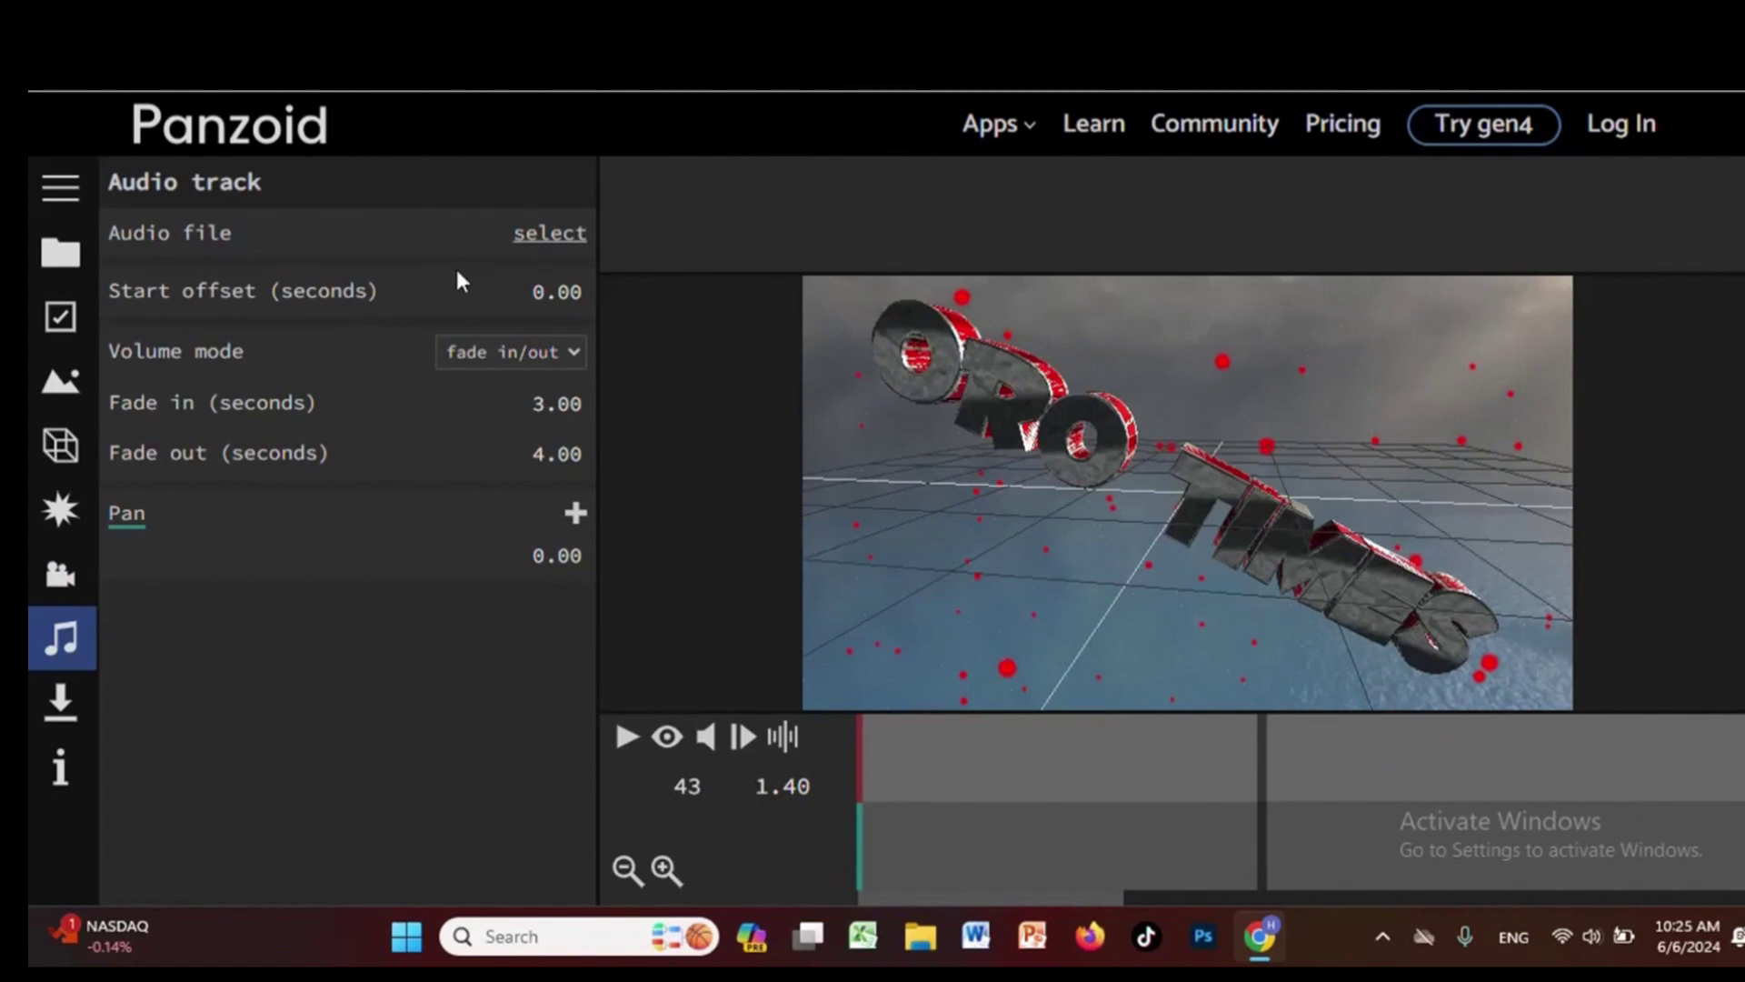
left_click(549, 238)
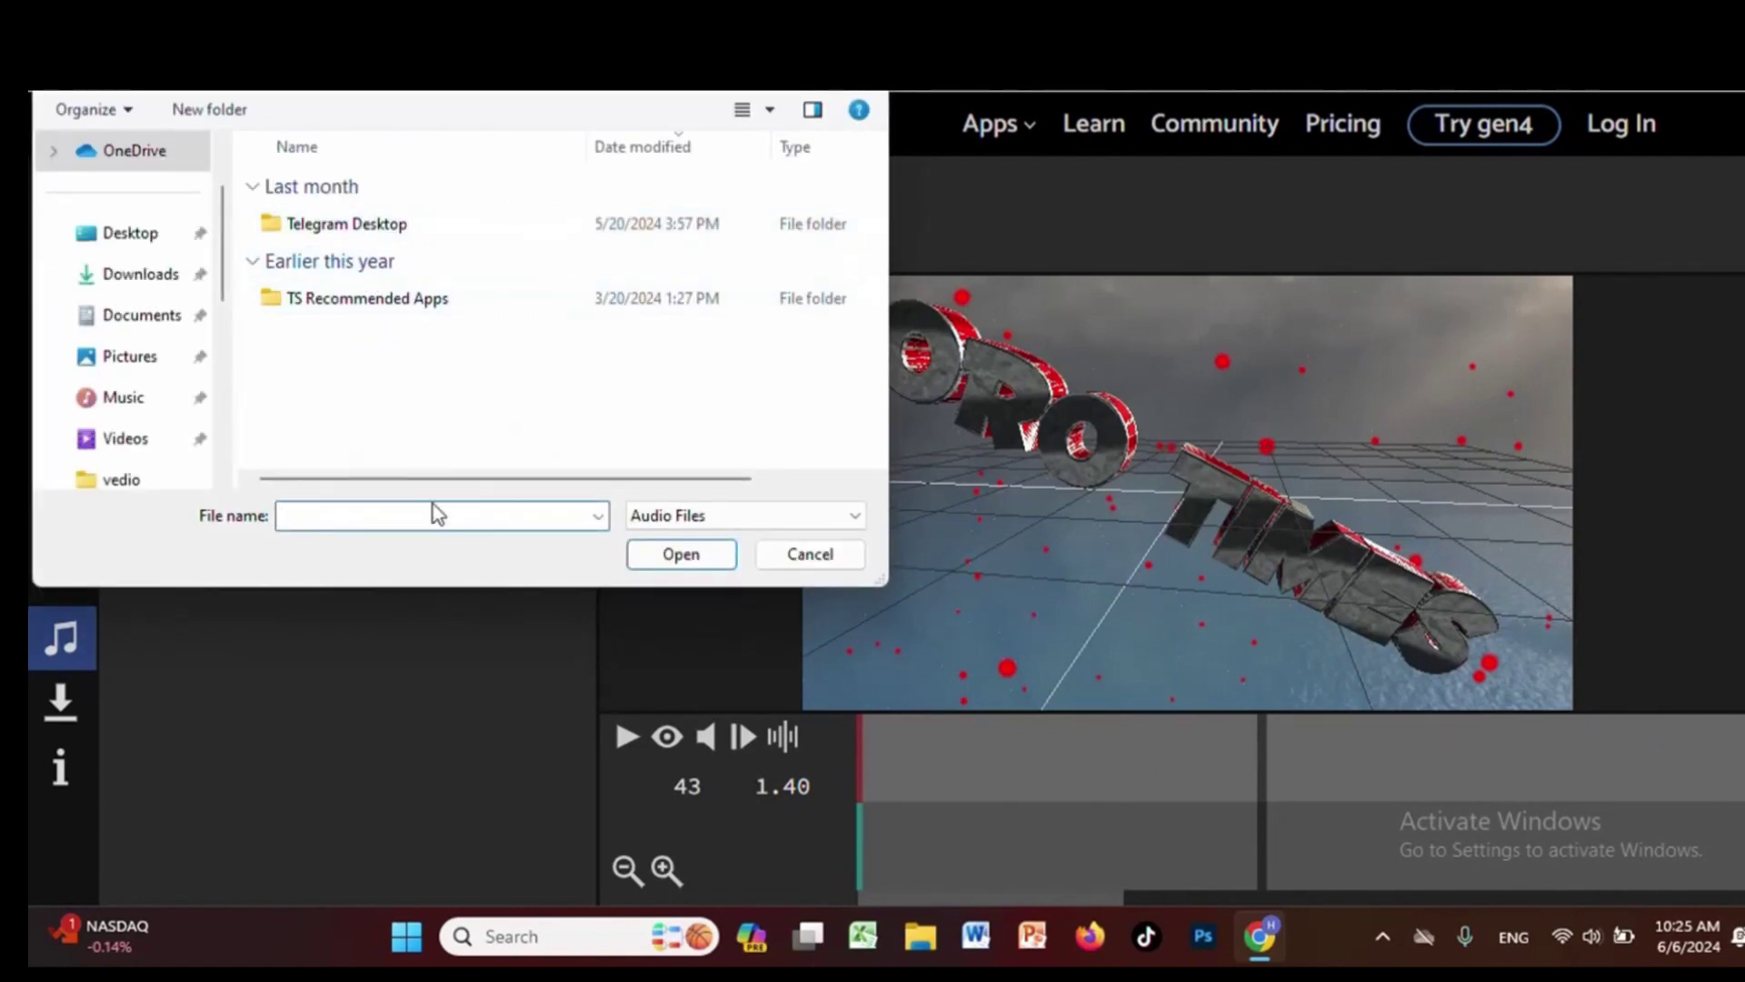
left_click(700, 564)
key("Escape")
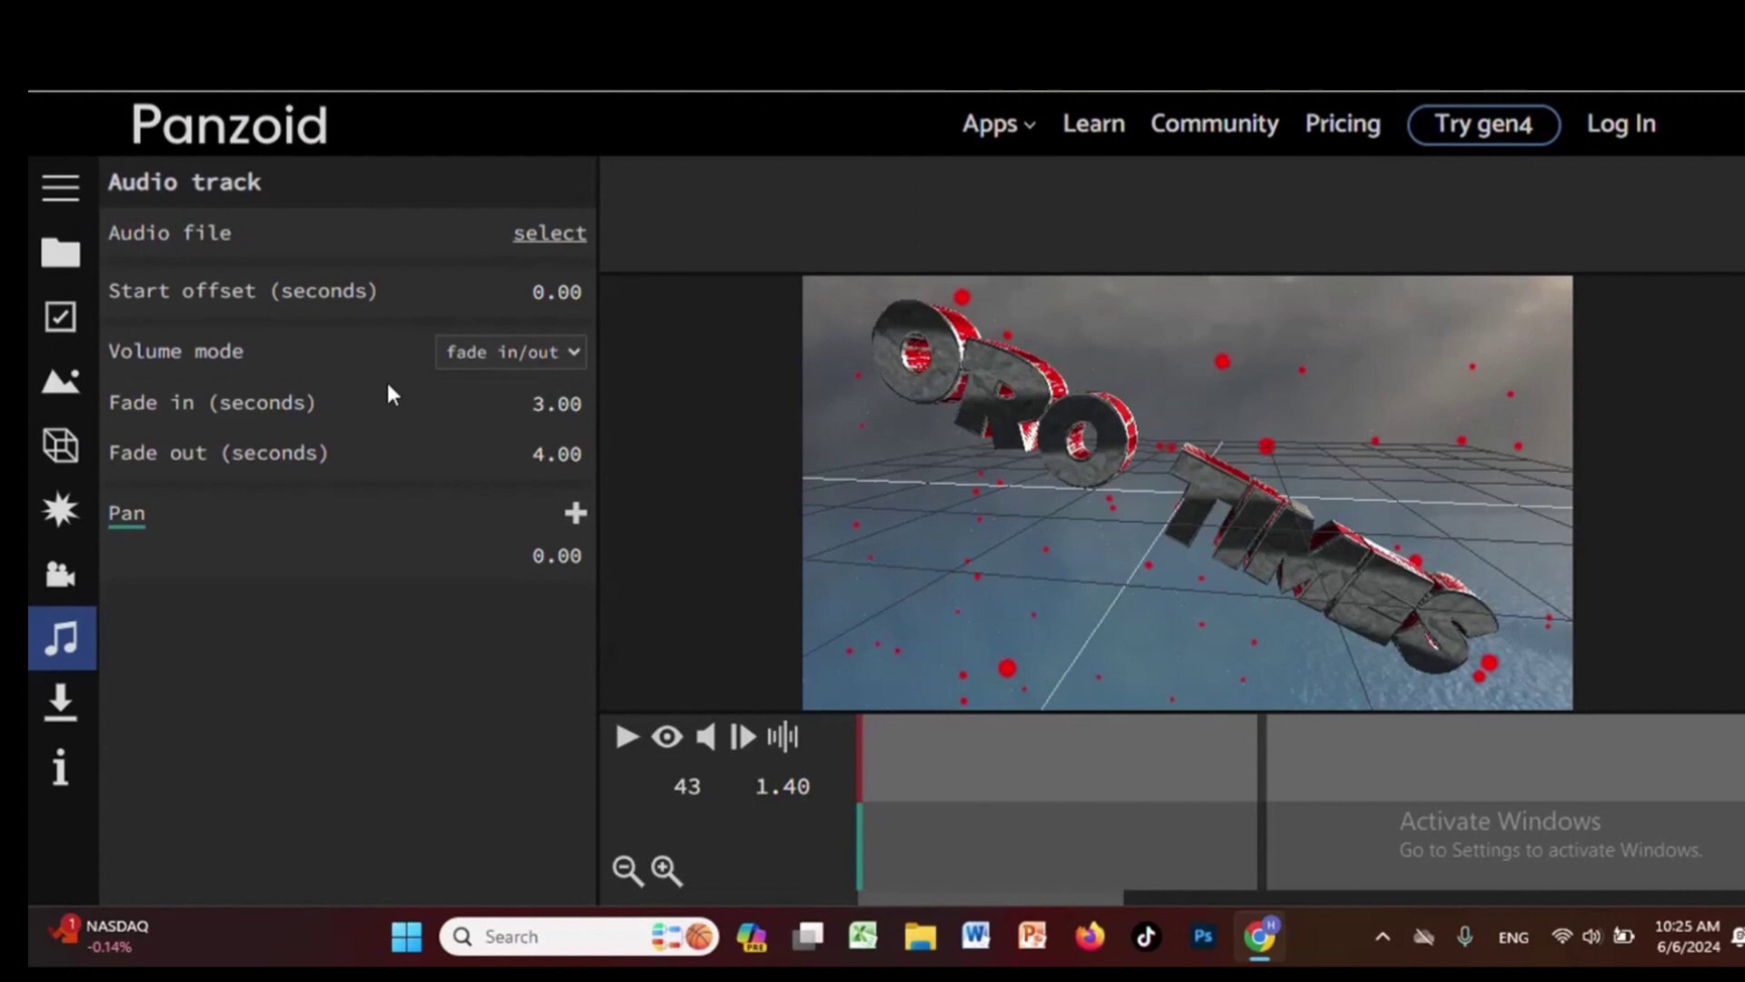
Preview the intro once more and download it as a balanced-mode .mkv (vp8/opus) render
left_click(628, 737)
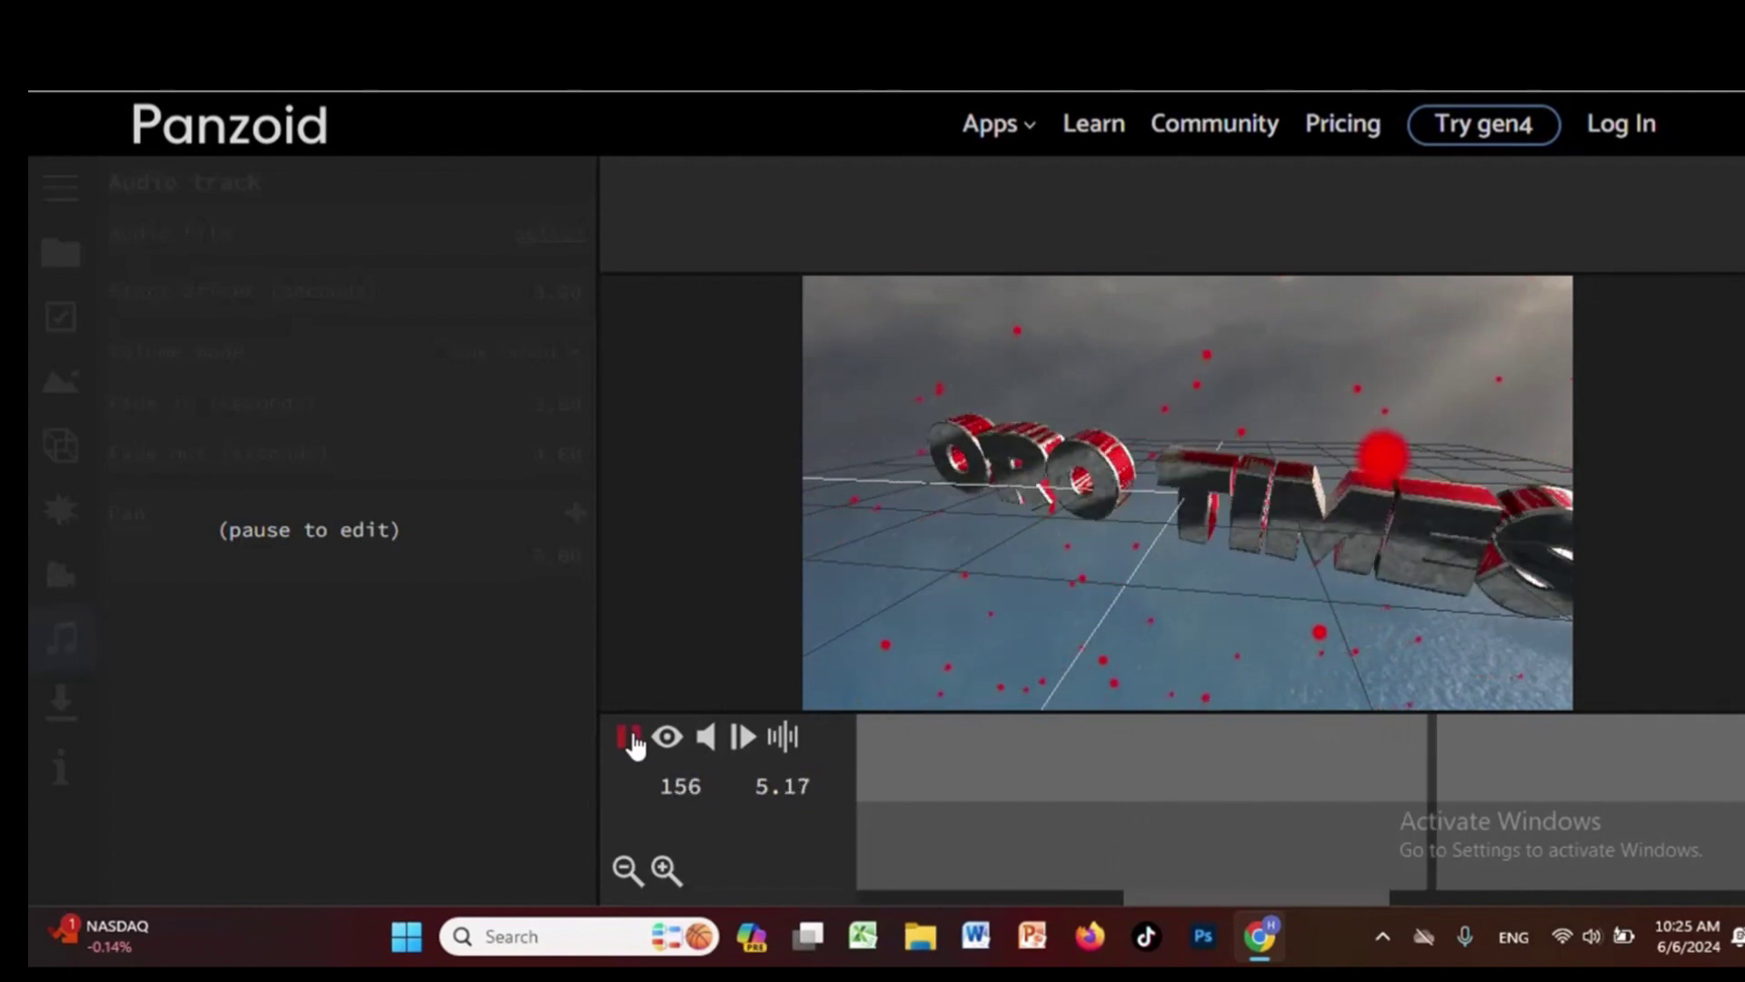
left_click(629, 738)
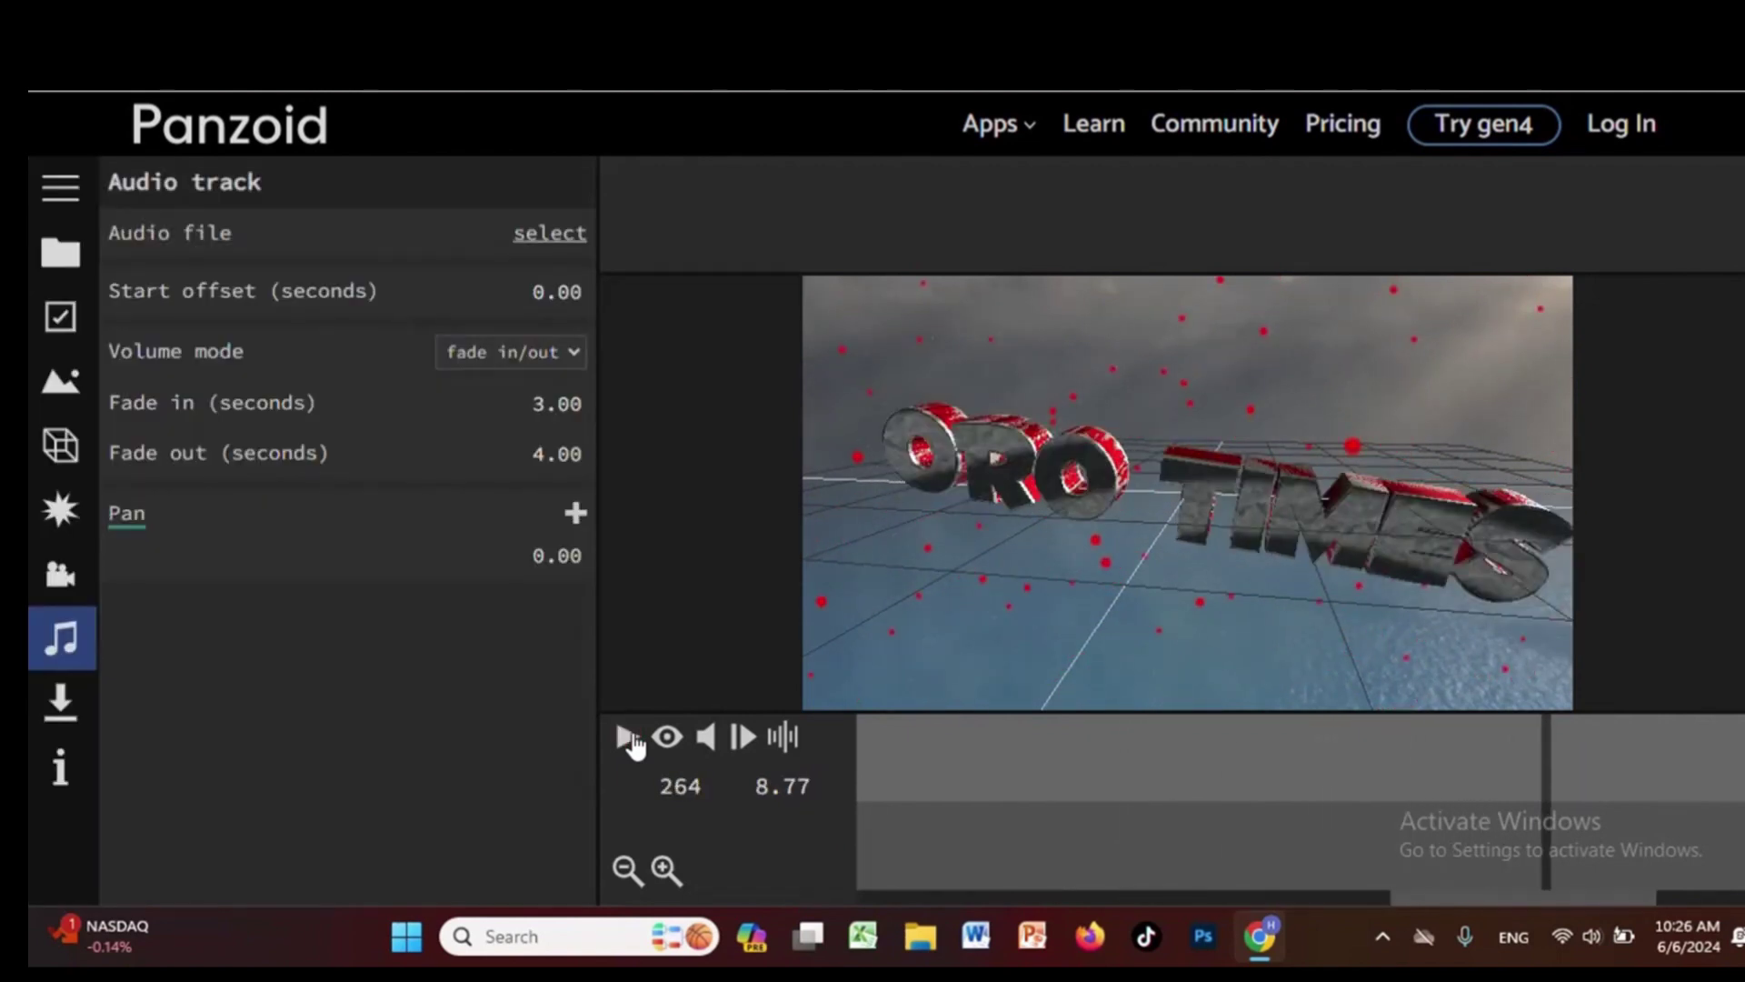
left_click(67, 705)
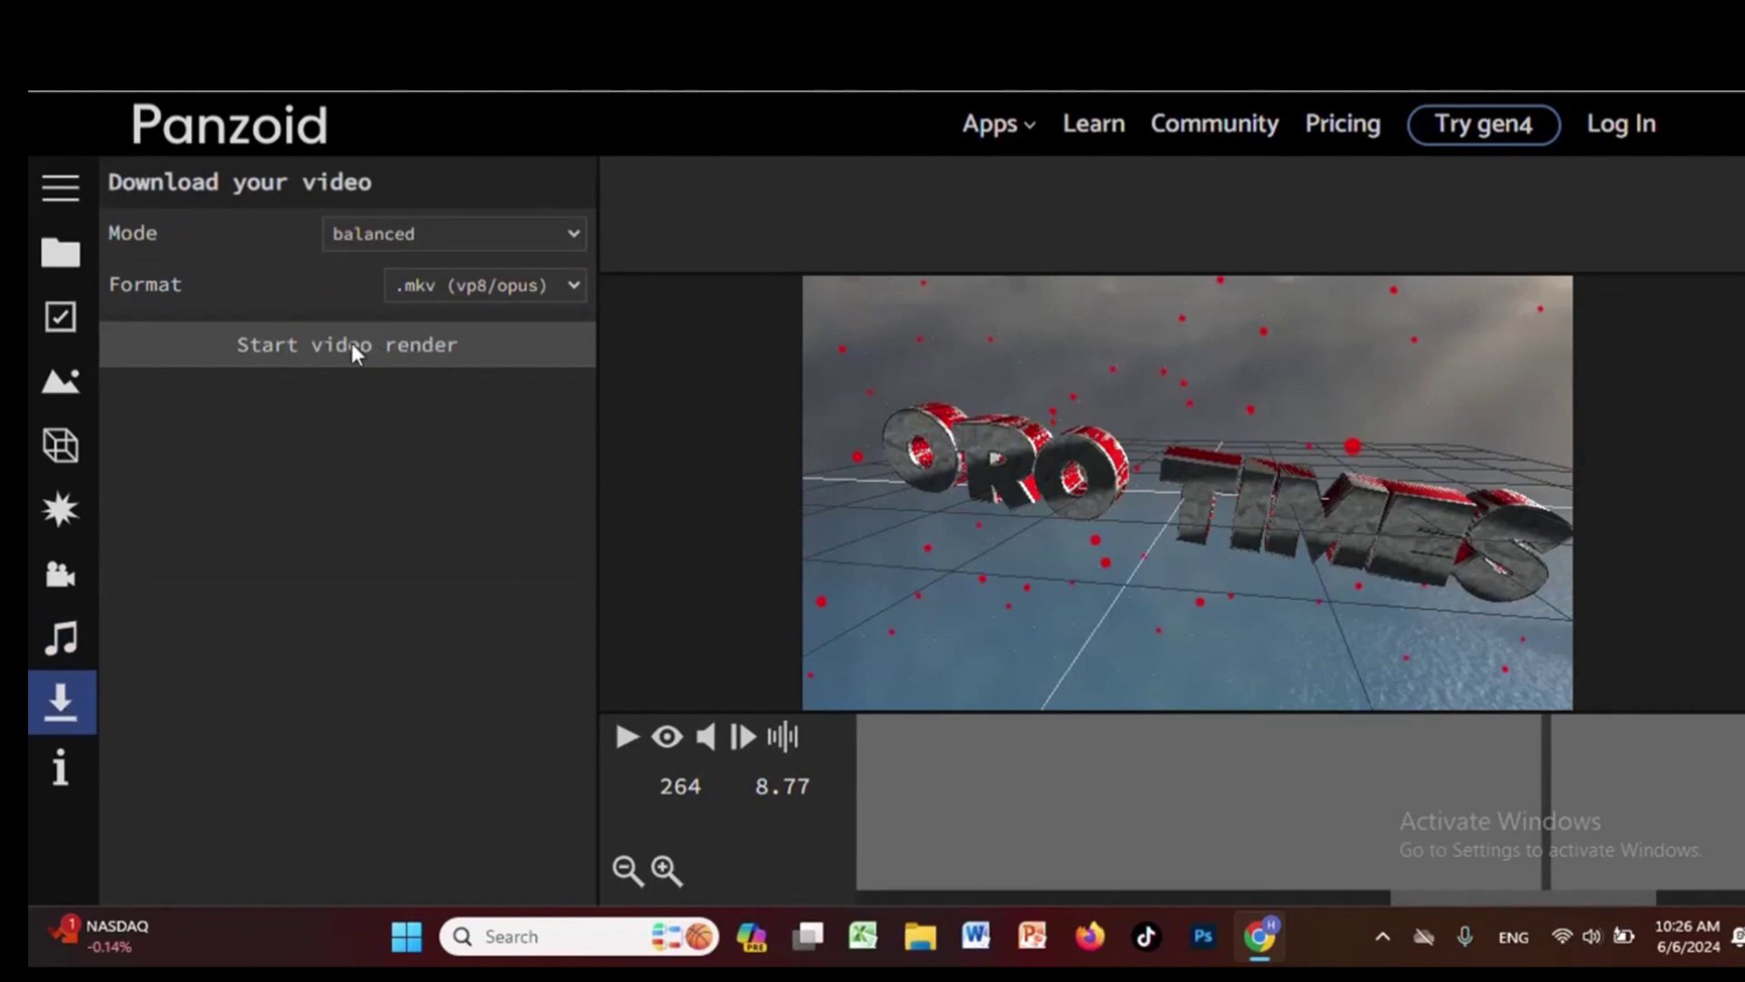
left_click(294, 347)
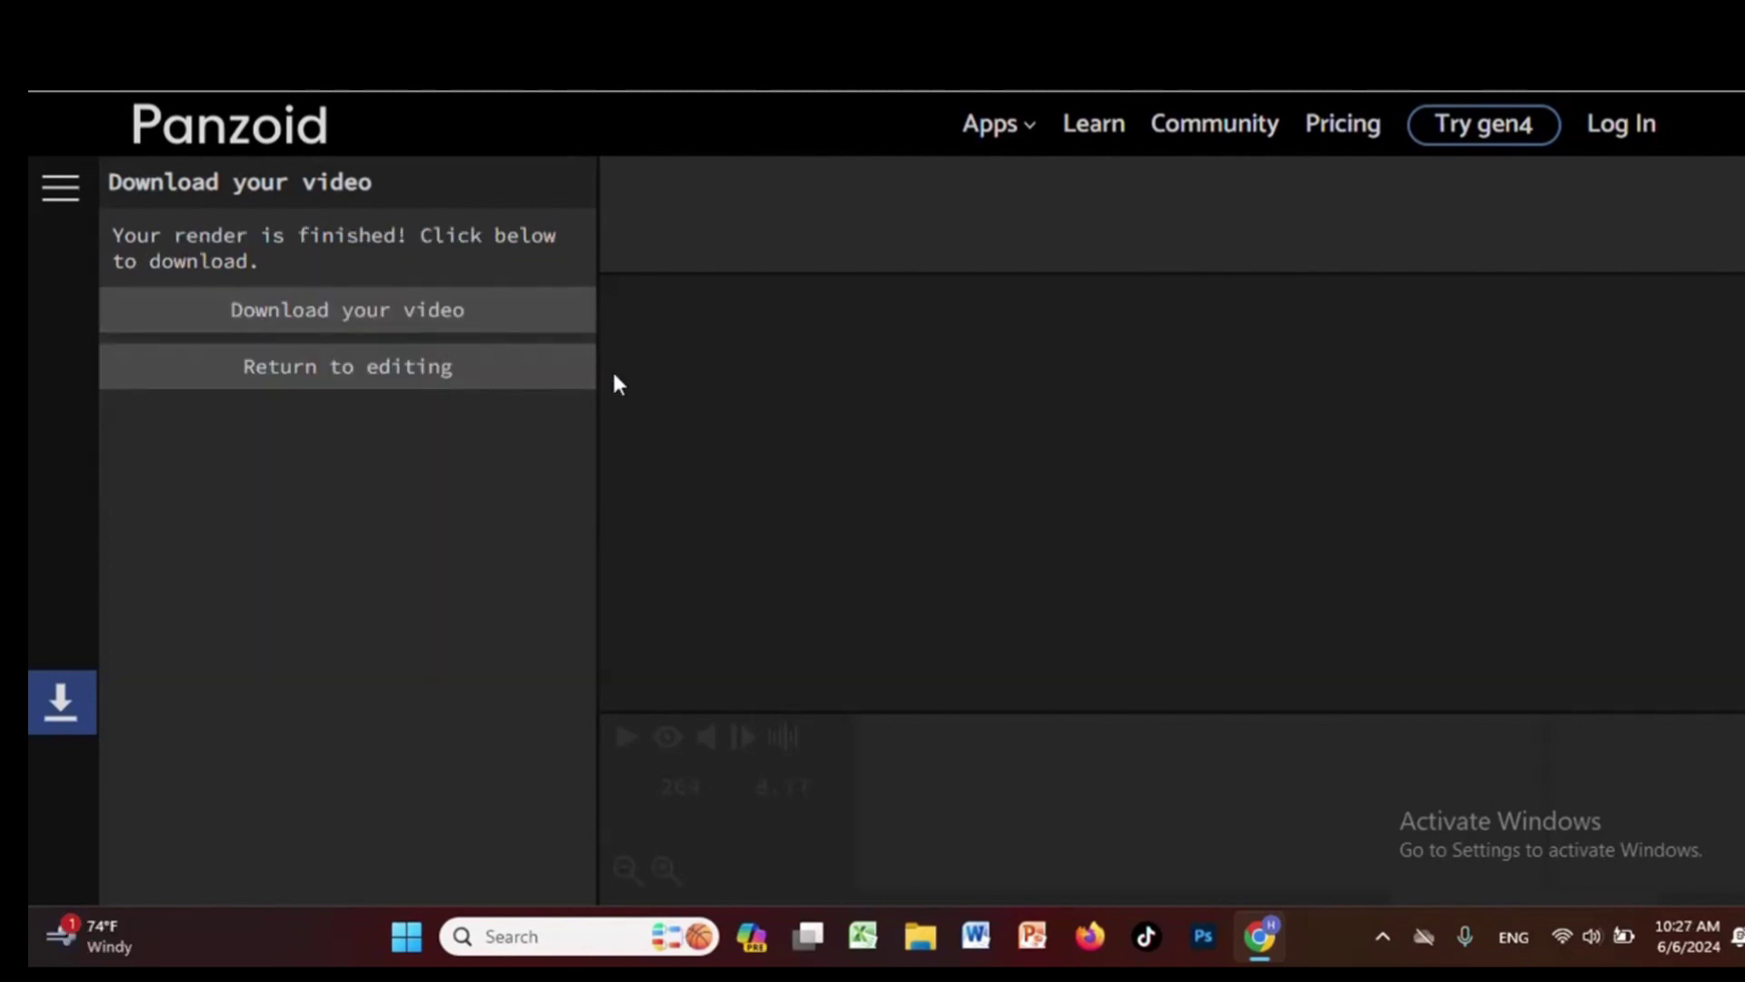
left_click(412, 322)
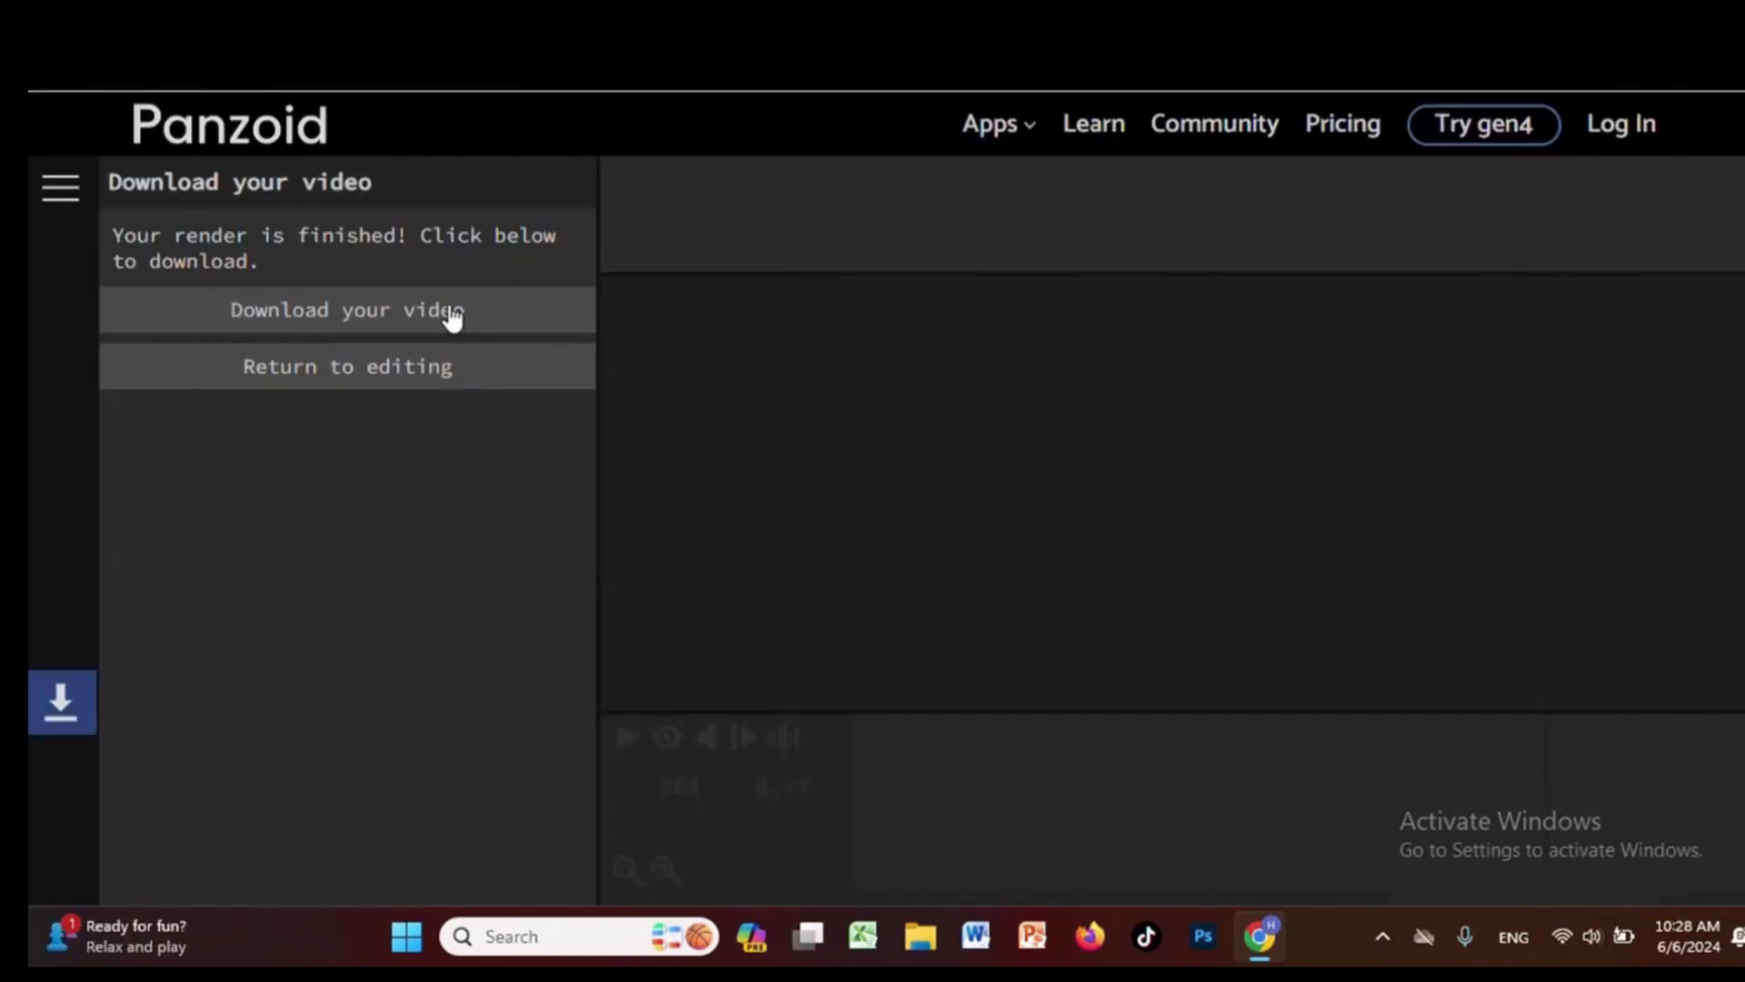